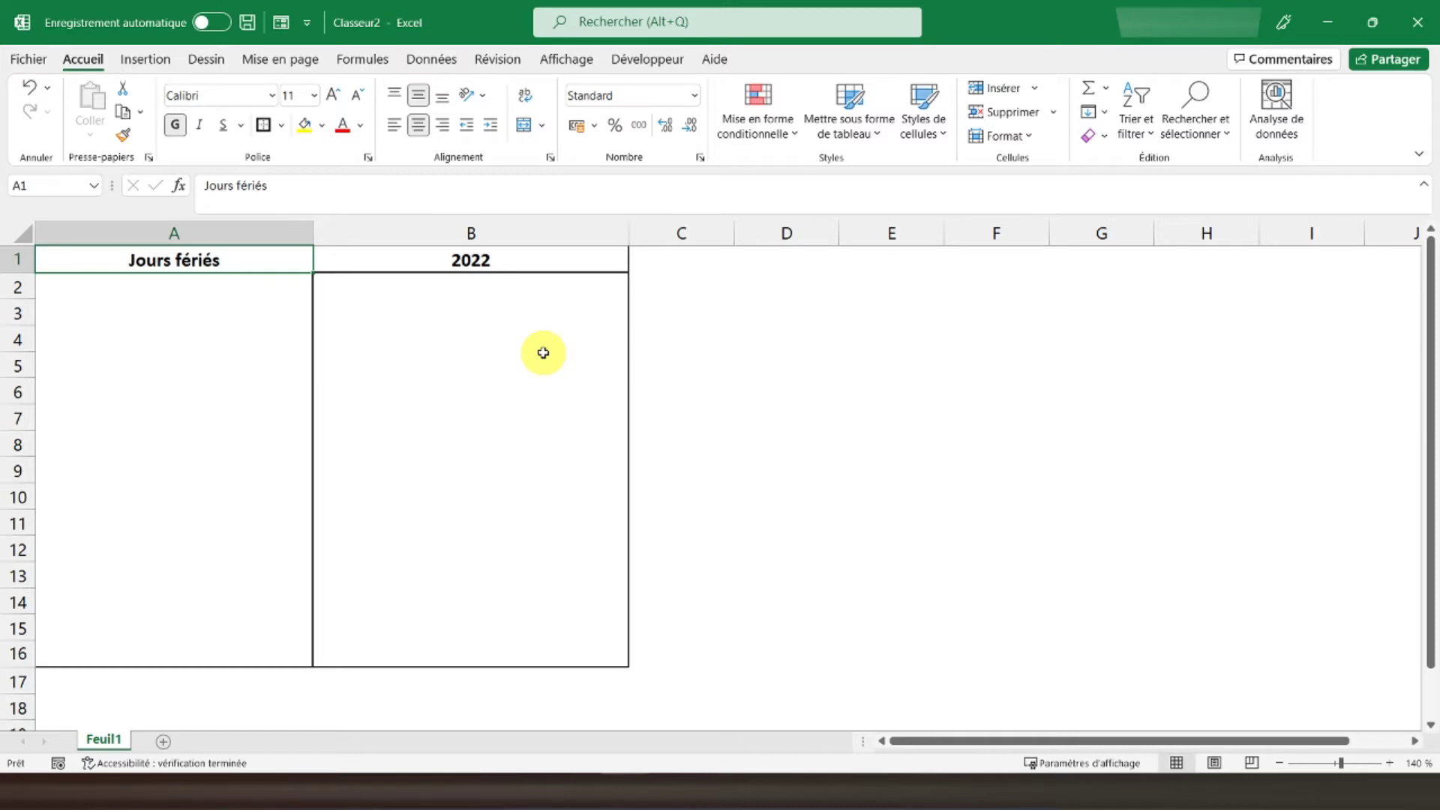
Step: Enter 'Jour de l'an' in A2 as the first holiday
left_click(413, 257)
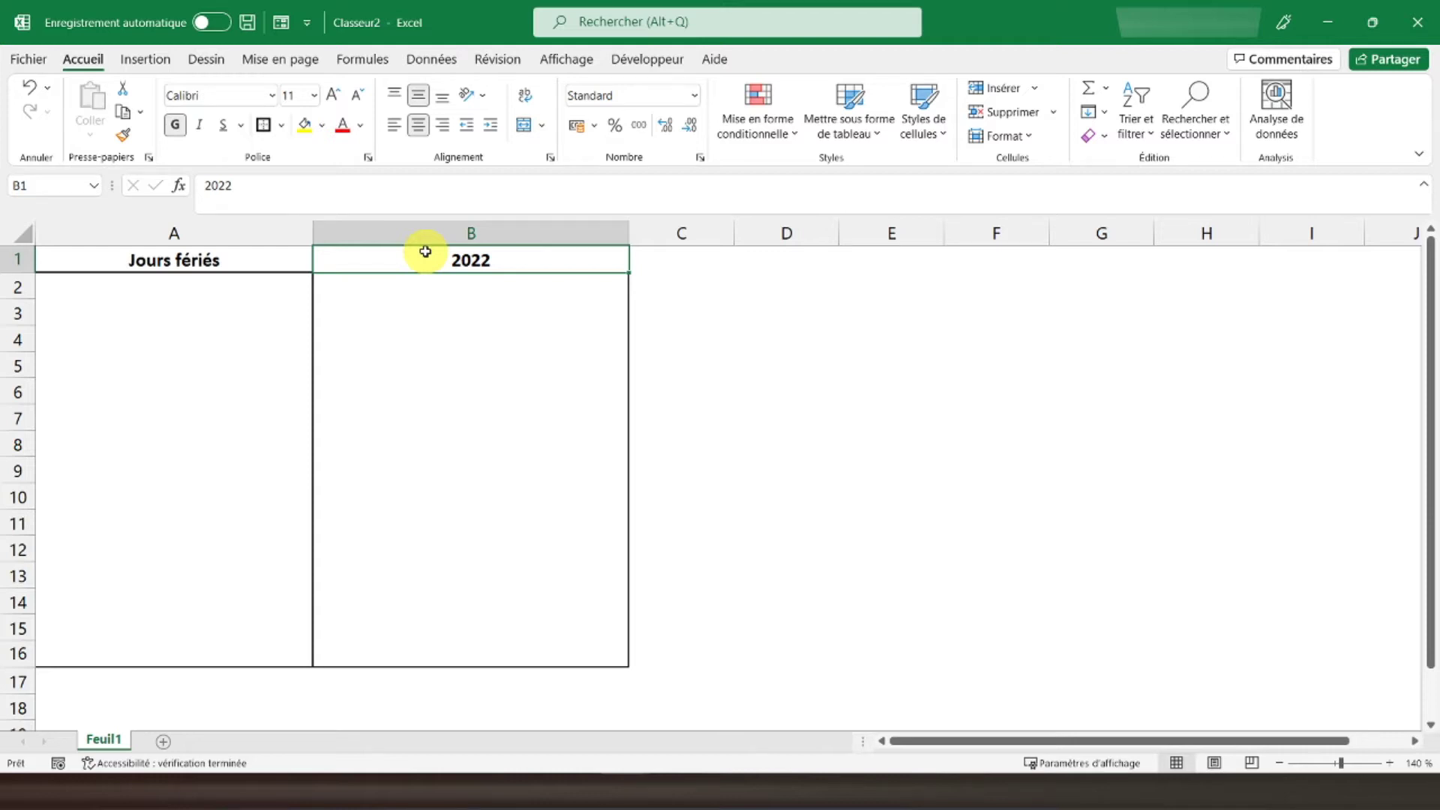
left_click(222, 278)
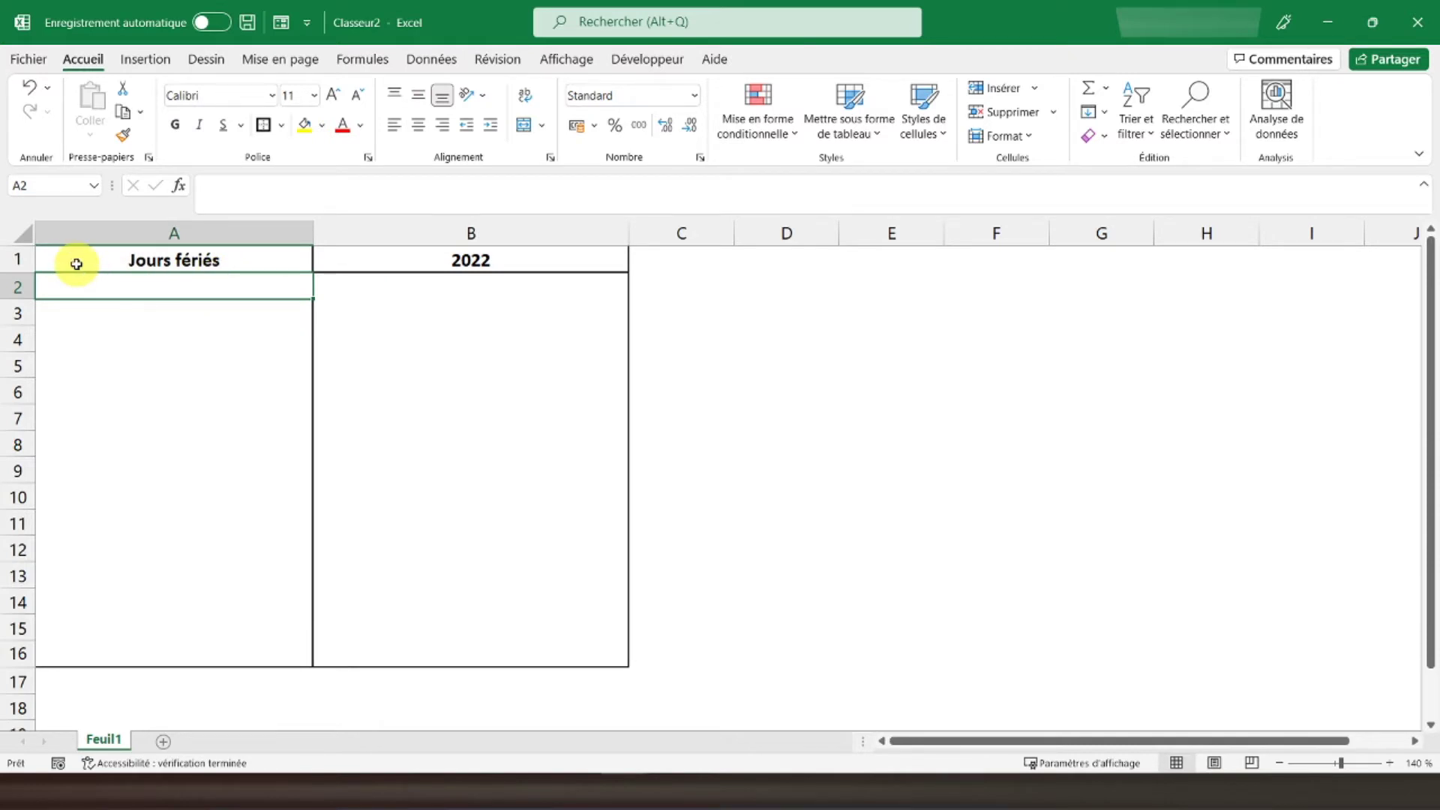
type("Jour de l'an")
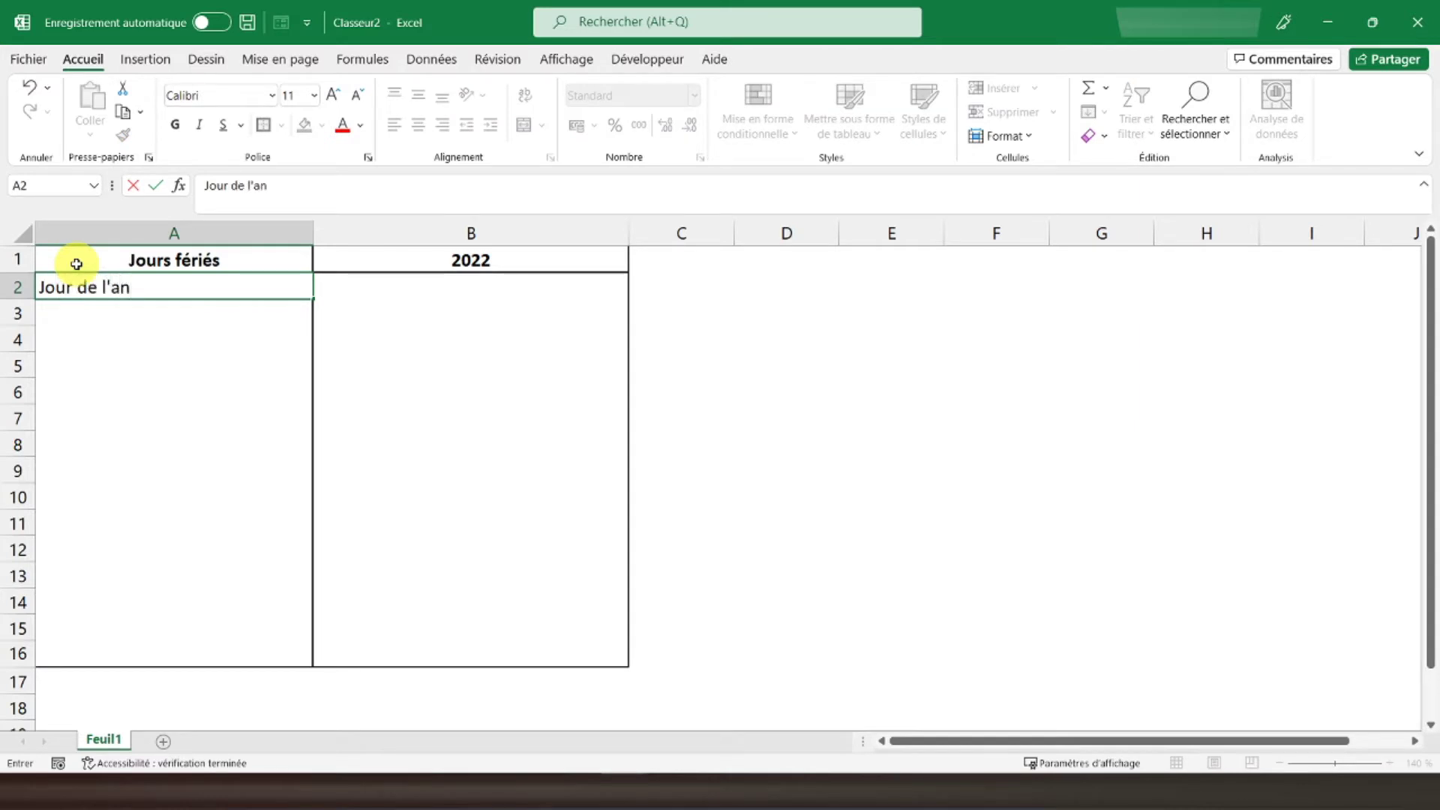
key("Tab")
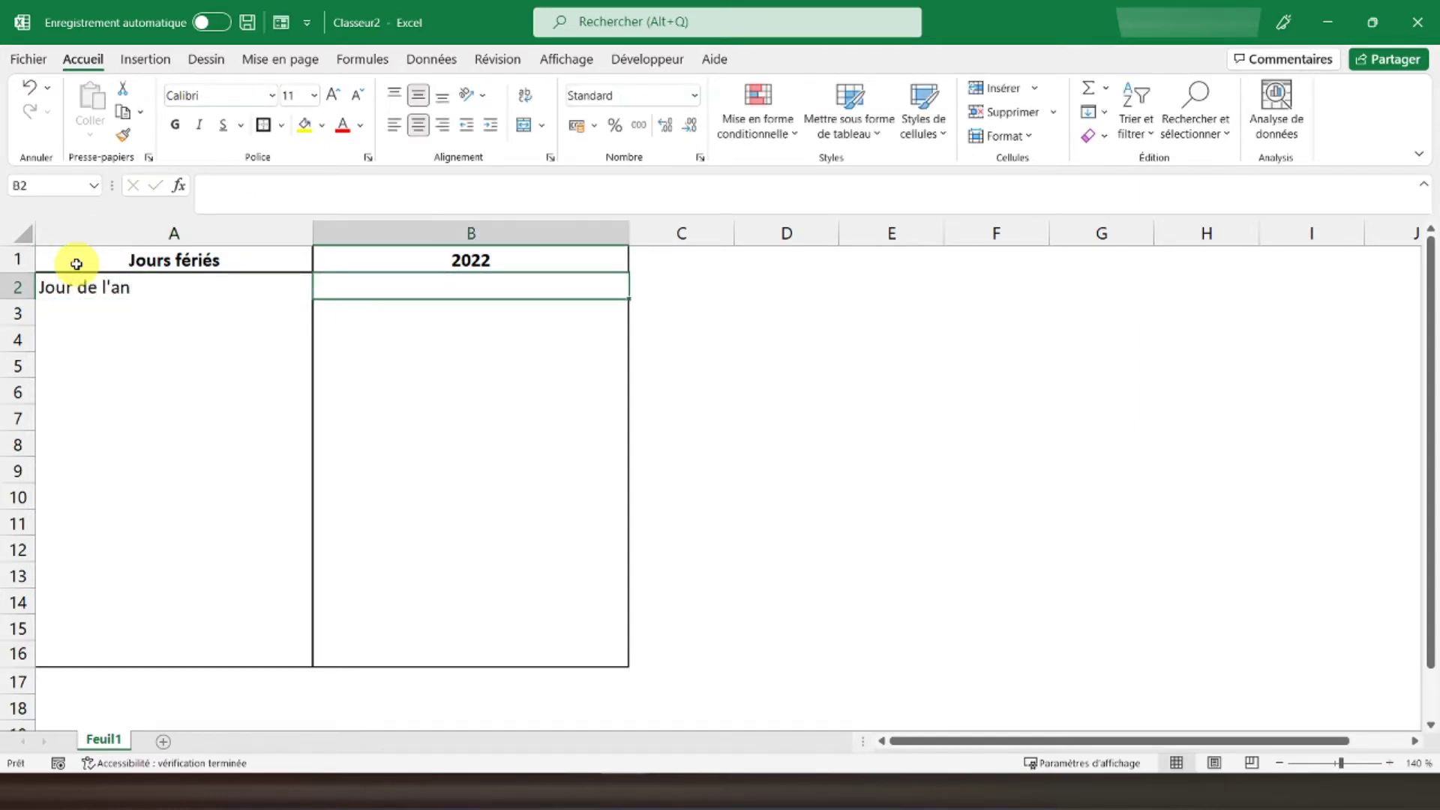
Step: Centre the text across the whole of column A
left_click(120, 234)
left_click(417, 129)
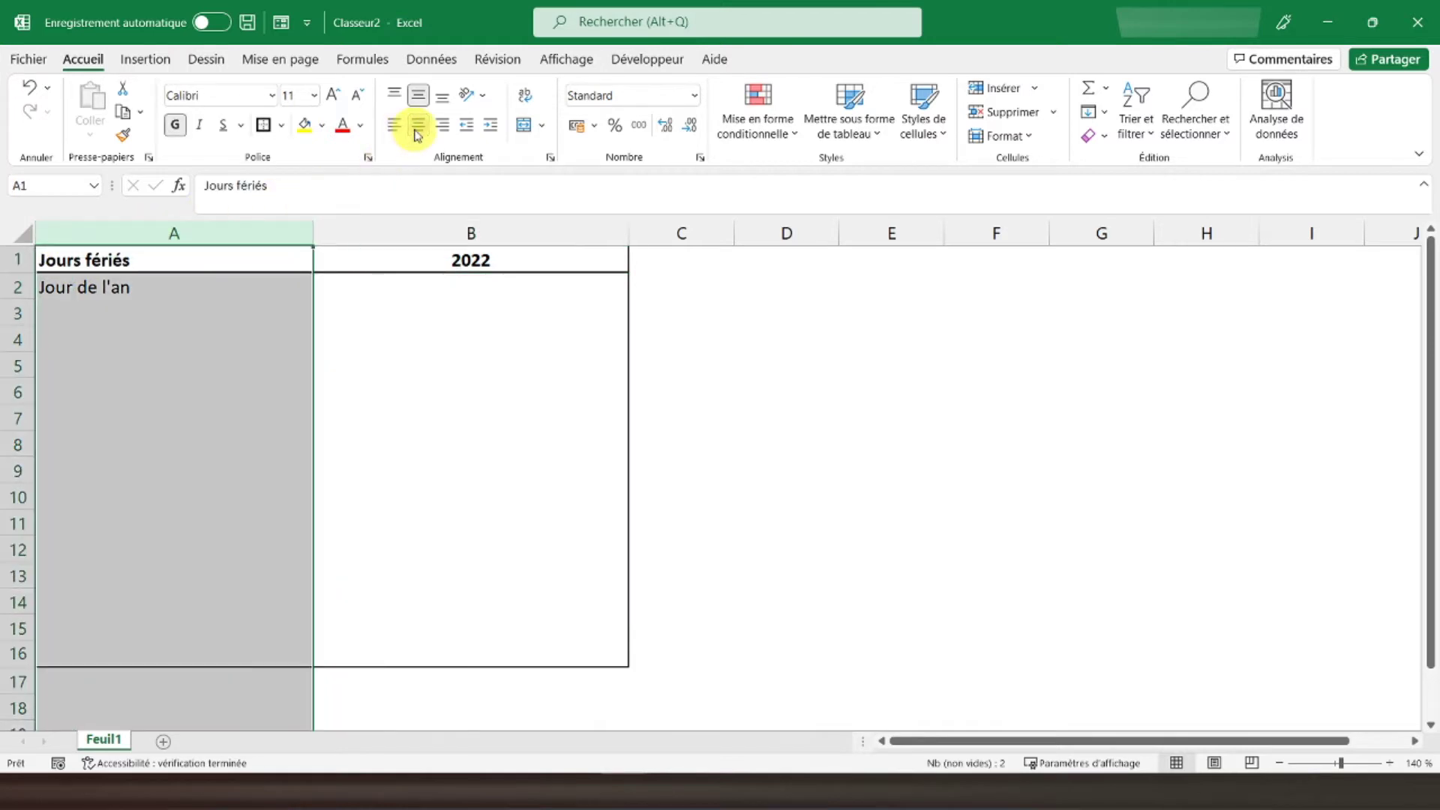
left_click(417, 129)
left_click(421, 283)
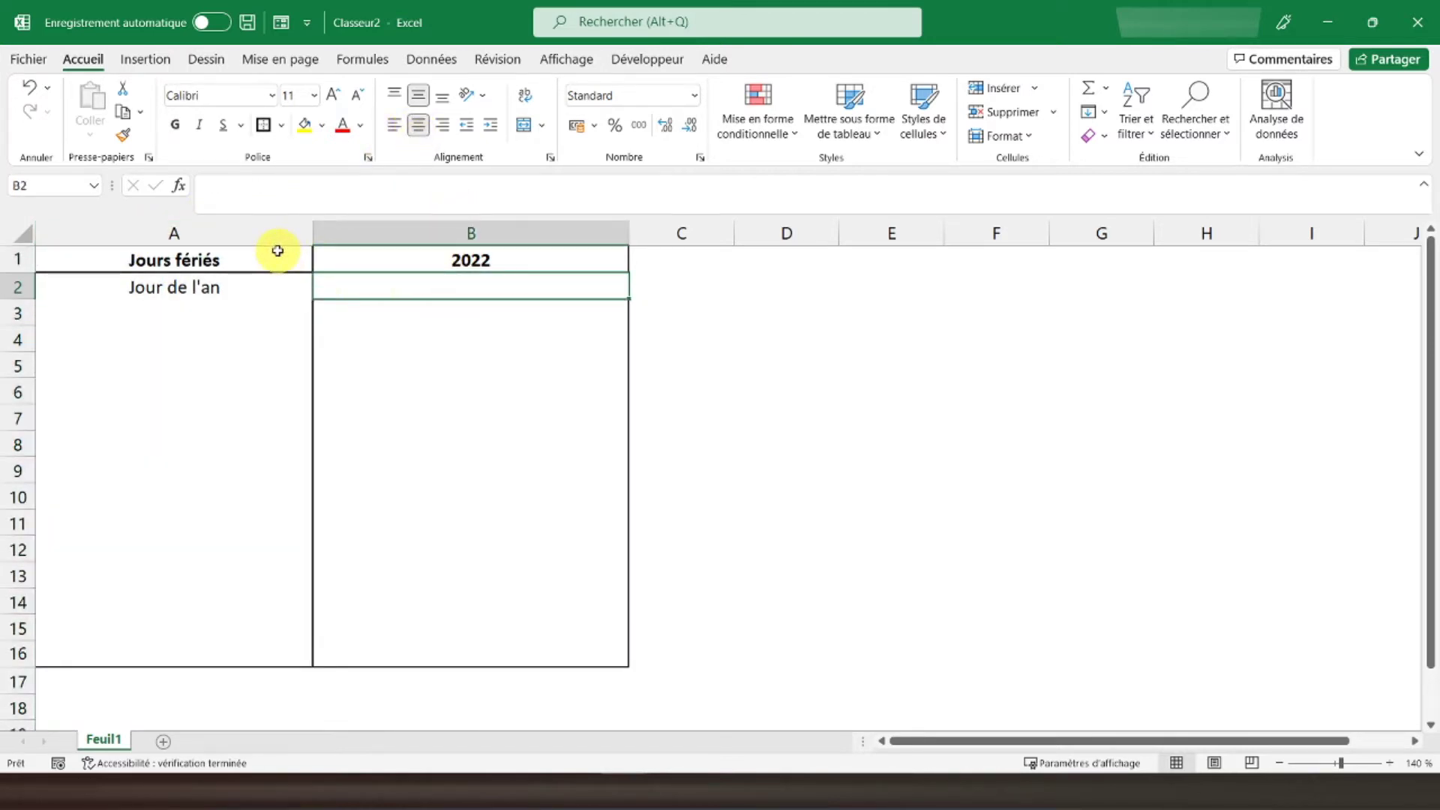
Step: Enter =DATE(B1;1;1) in B2 so it shows 01/01/2022
type("=date(")
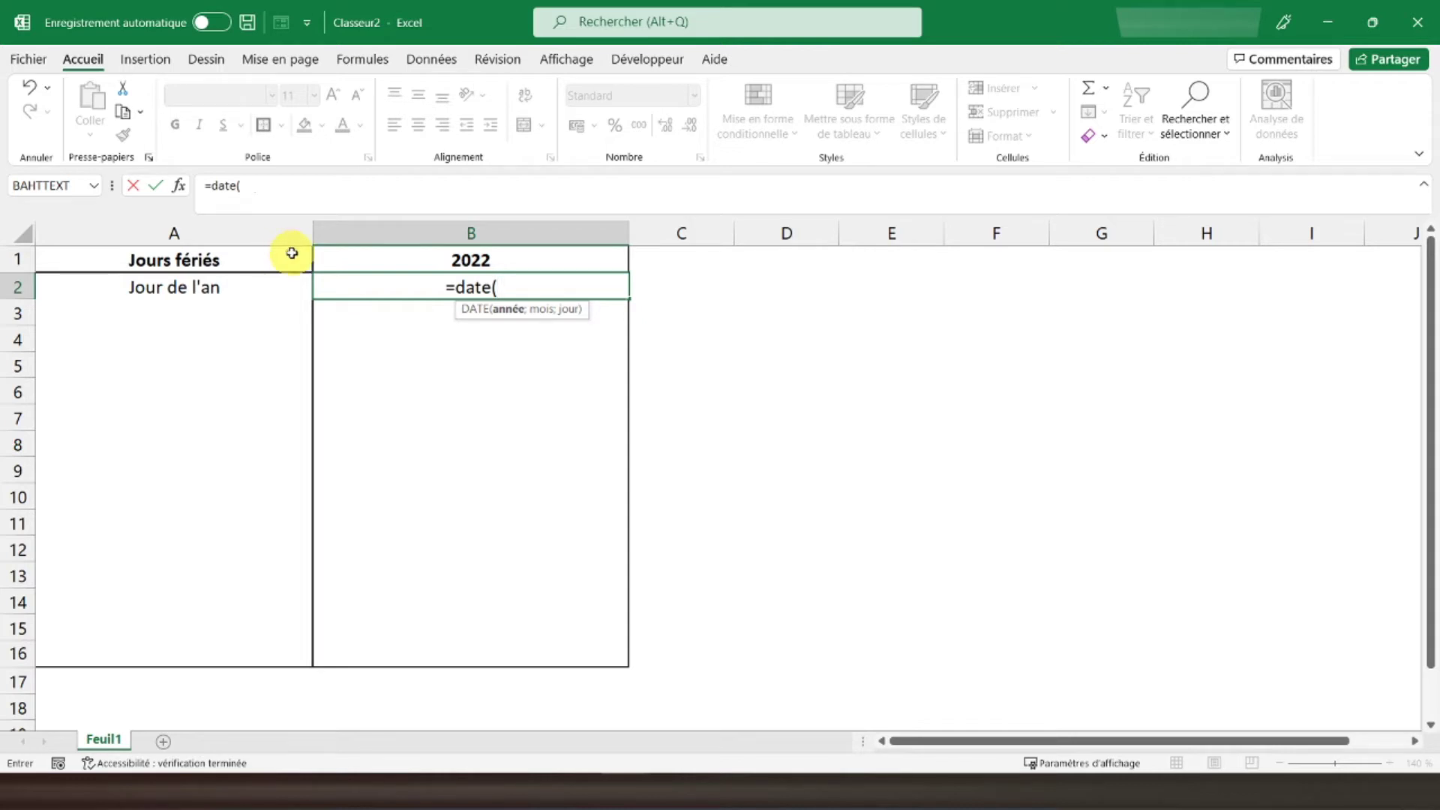
left_click(447, 253)
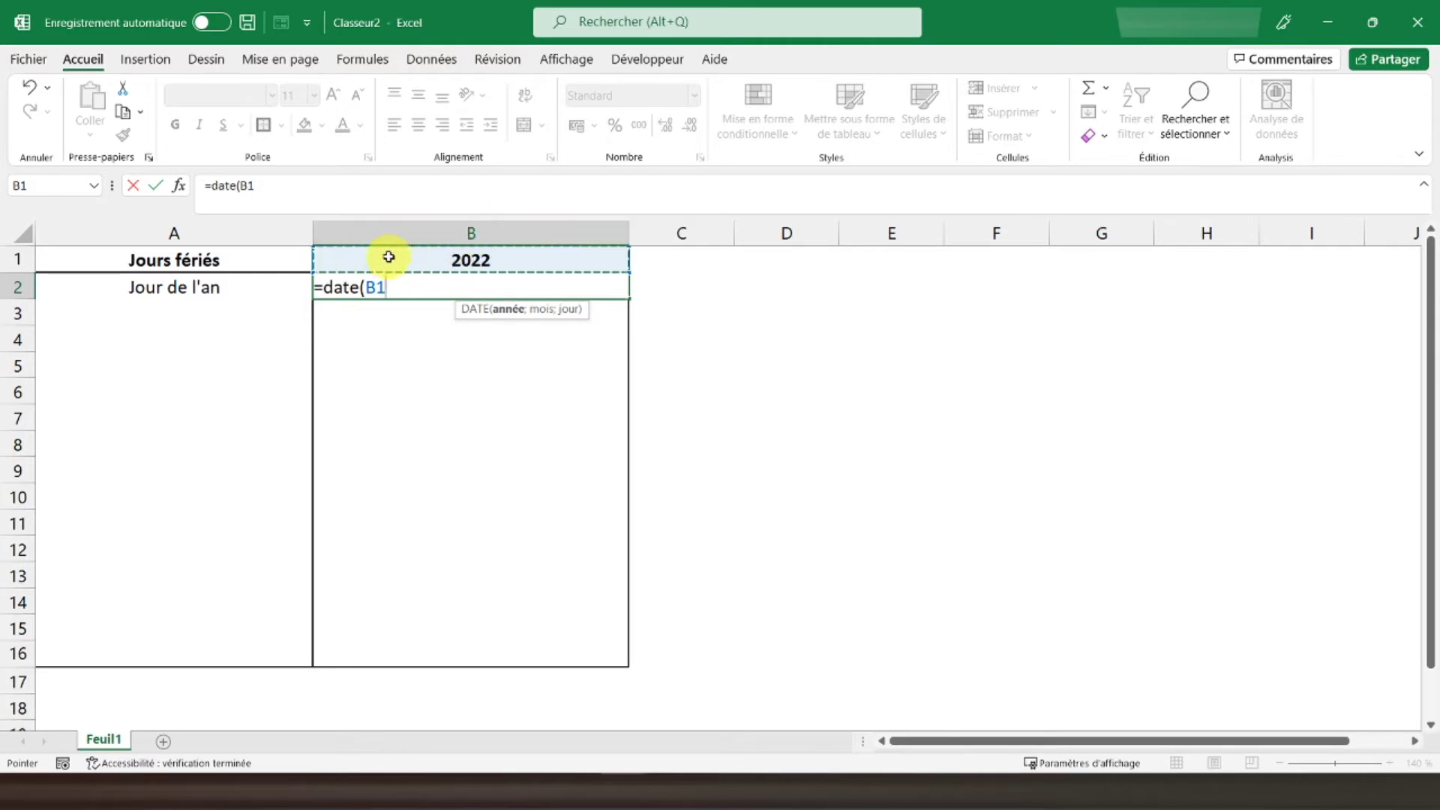
type(";1;")
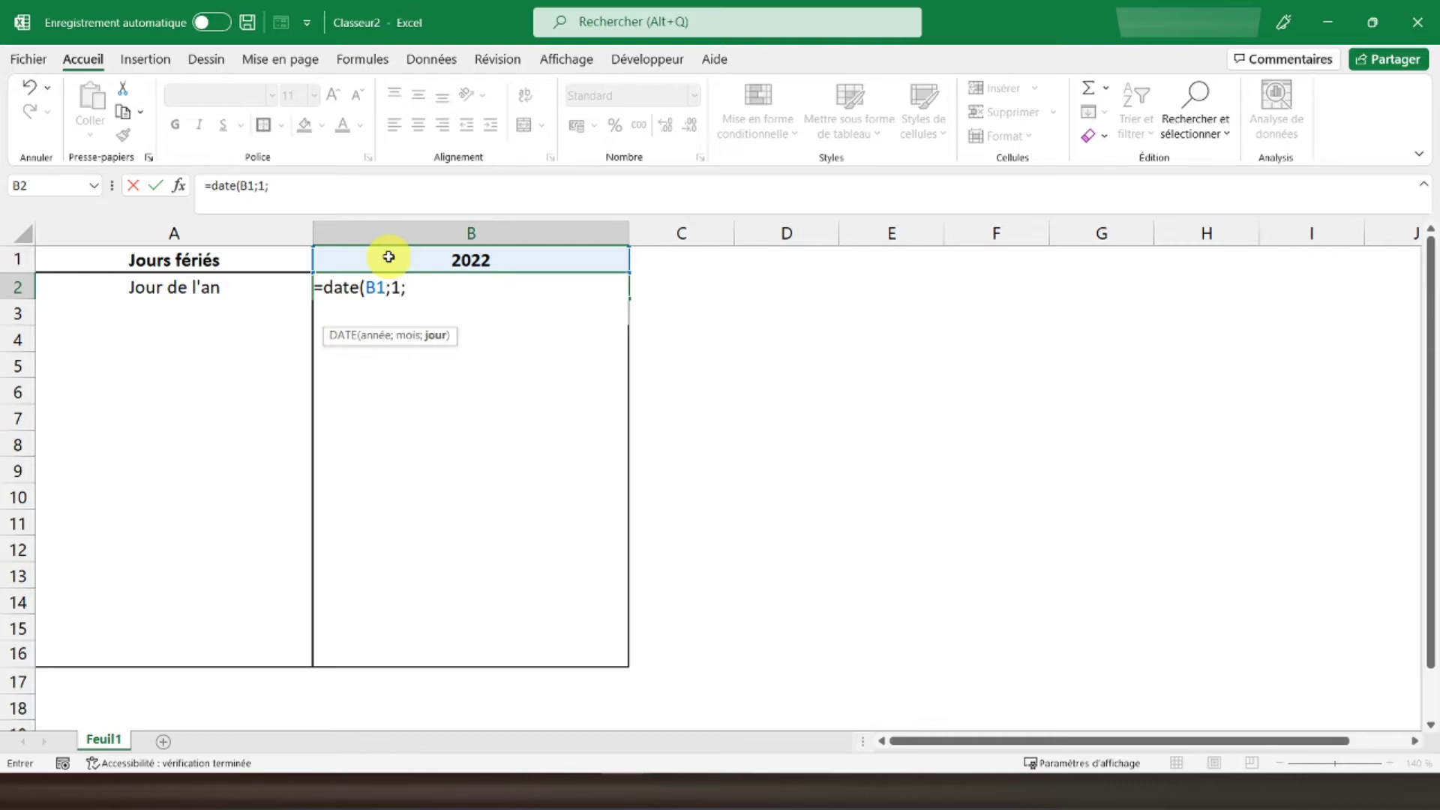
type("1)")
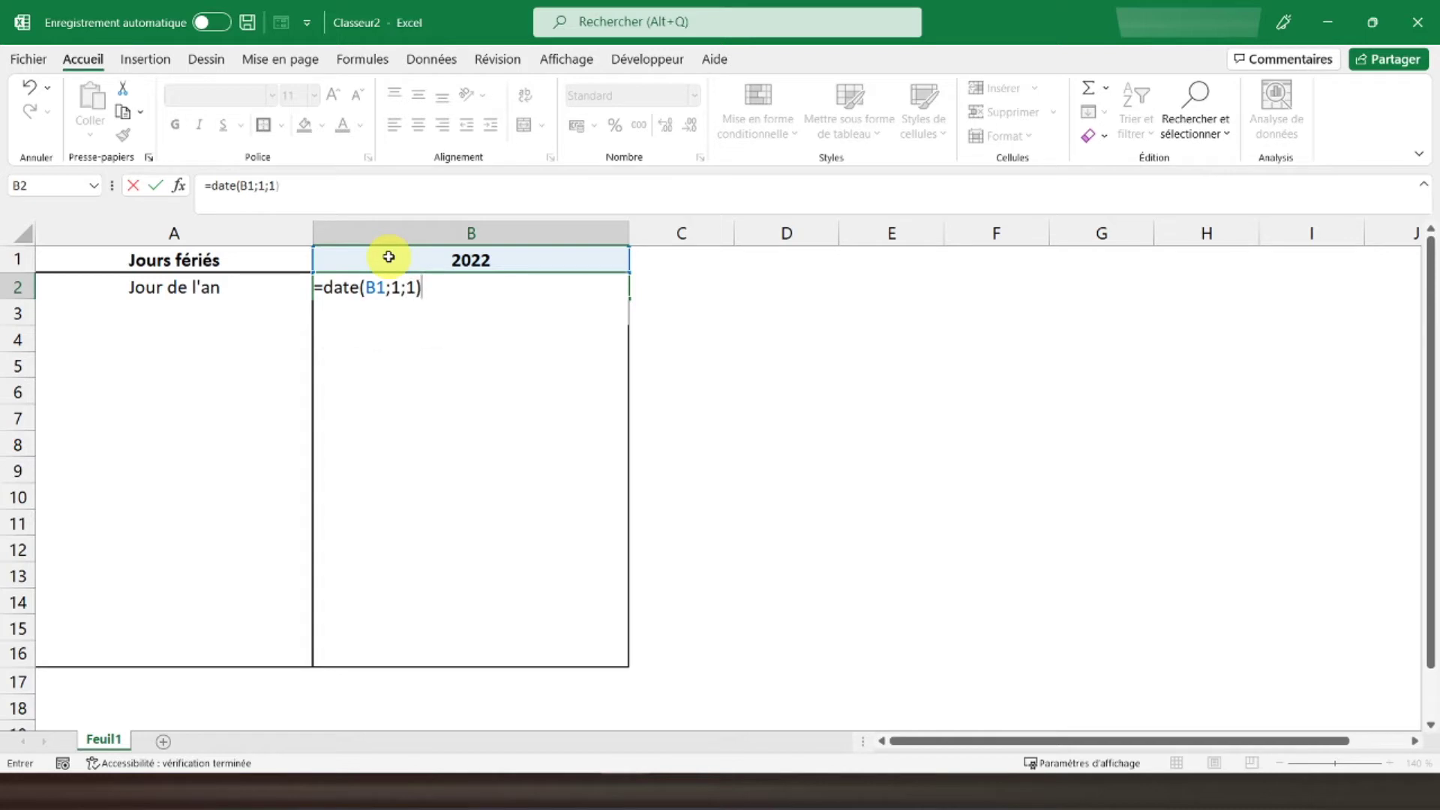
key("Return")
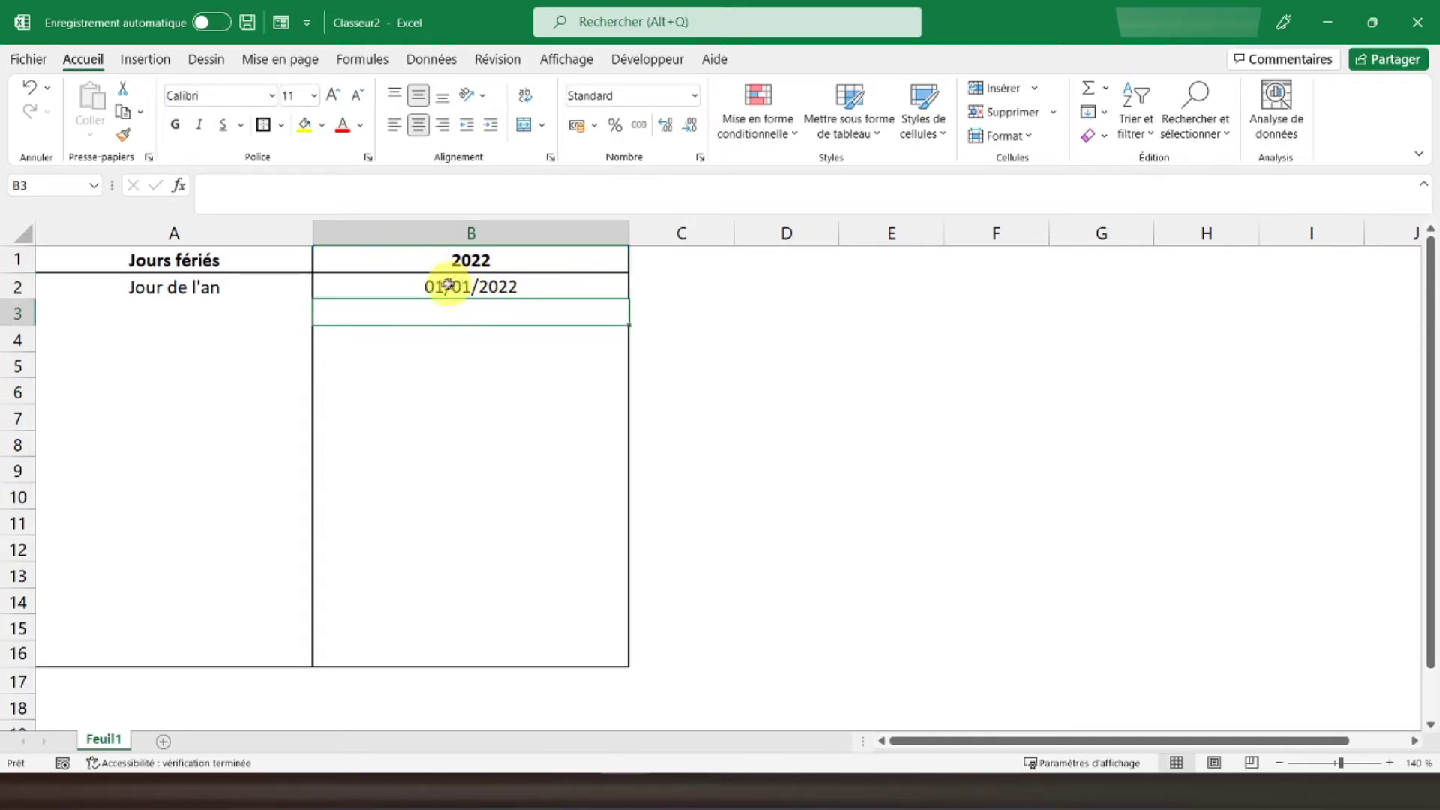
left_click_drag(420, 287, 426, 649)
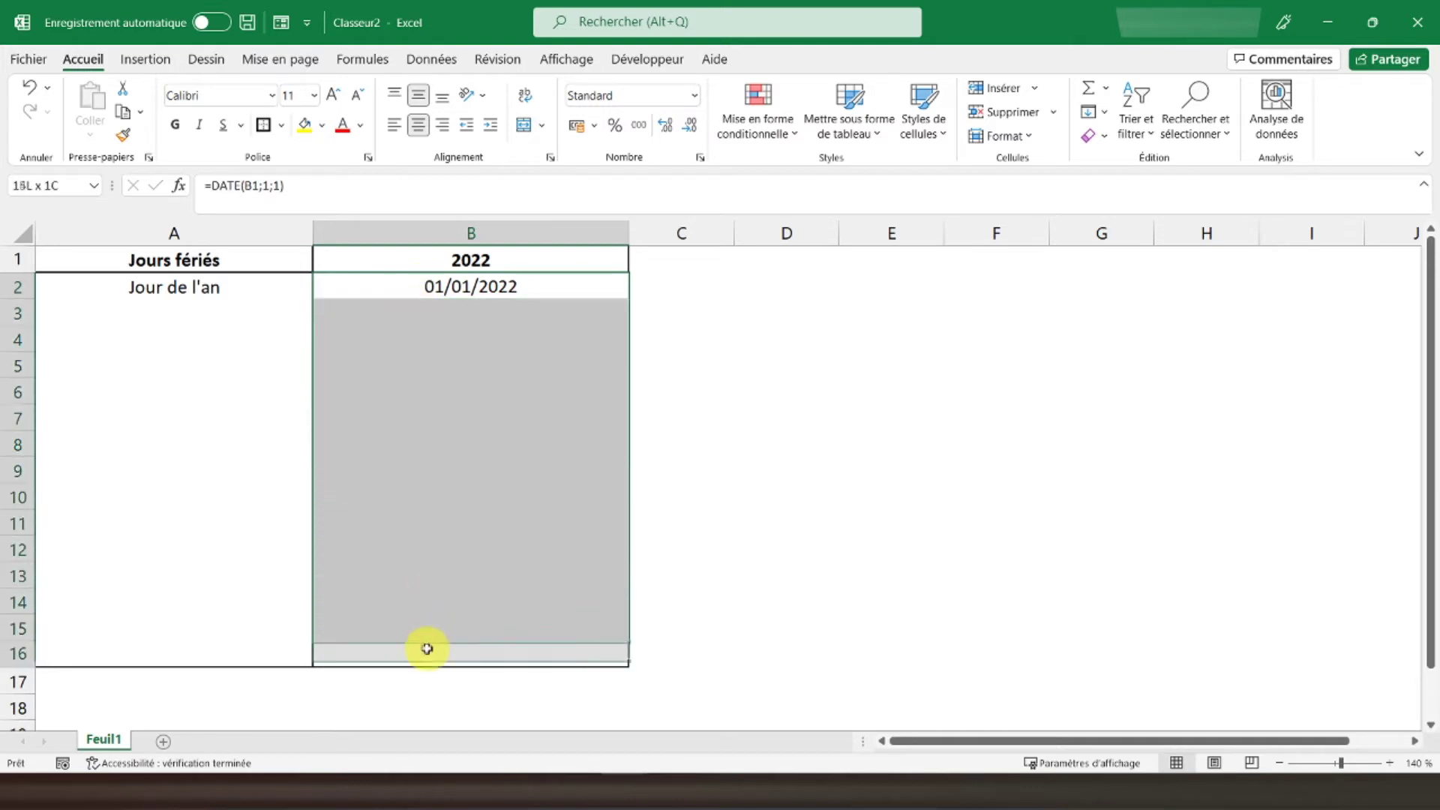
Step: Format B2:B16 with the long date style '*mercredi 14 mars 2012', showing samedi 1 janvier 2022
right_click(398, 315)
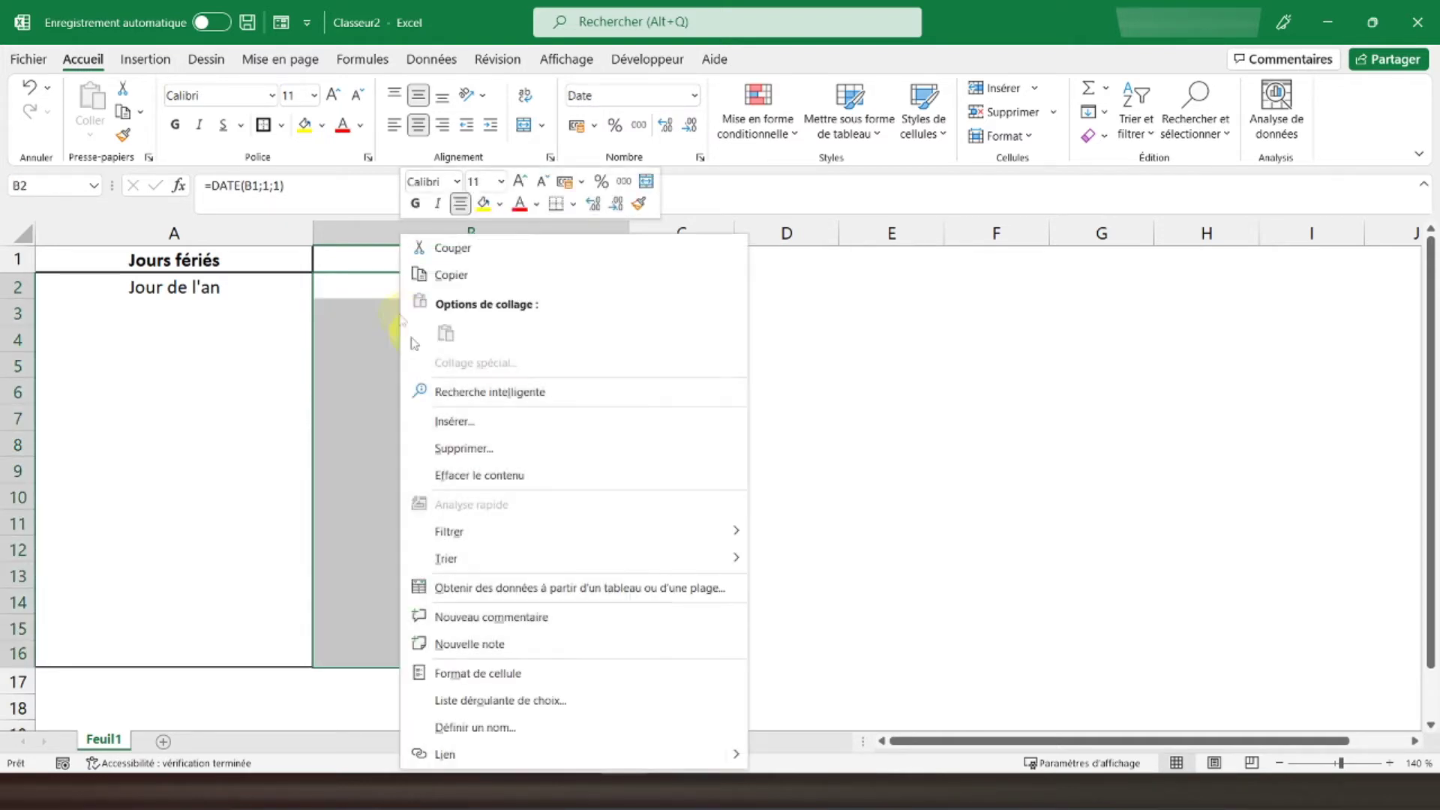
left_click(473, 672)
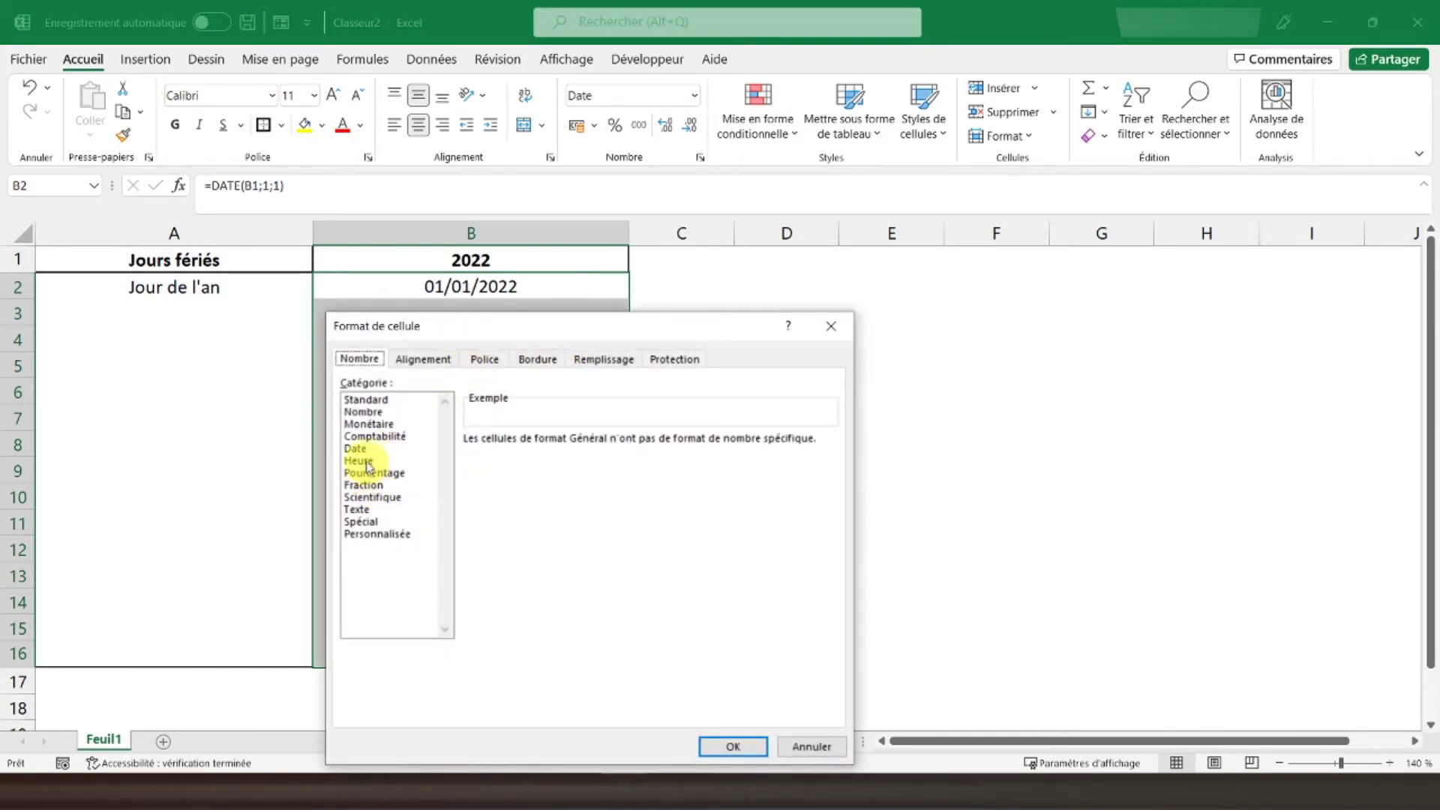
left_click(356, 448)
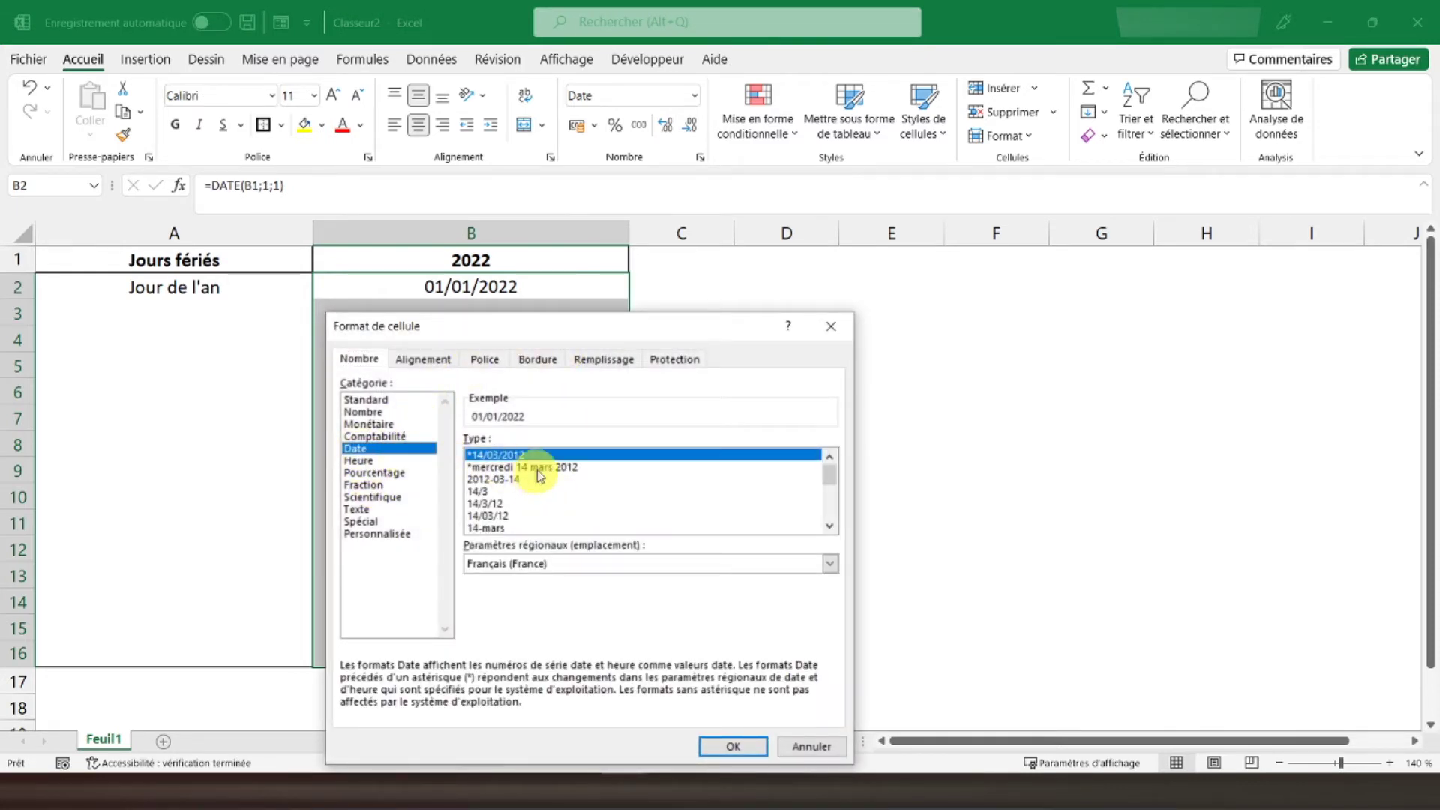
left_click(537, 468)
left_click(733, 746)
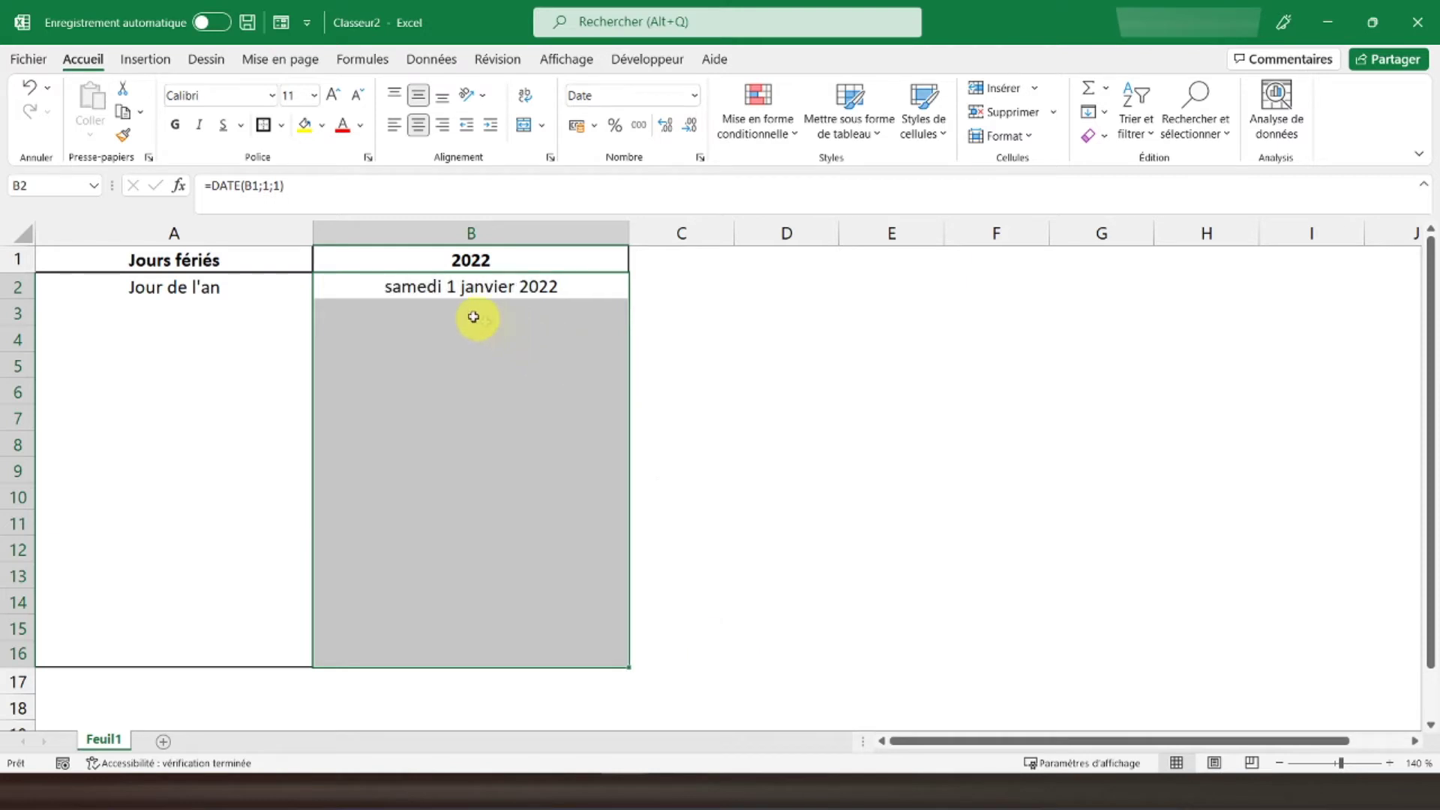
left_click(385, 283)
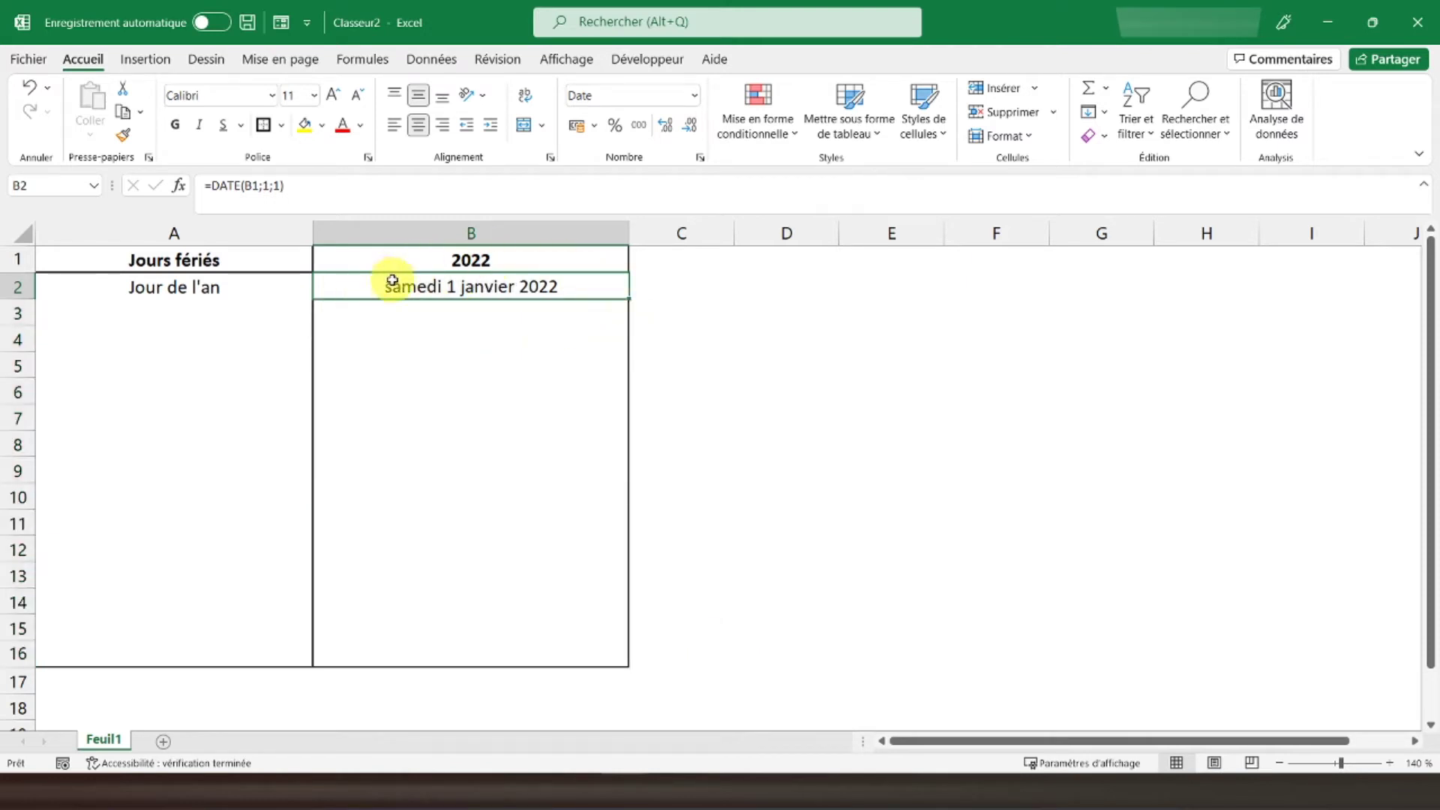
left_click(143, 310)
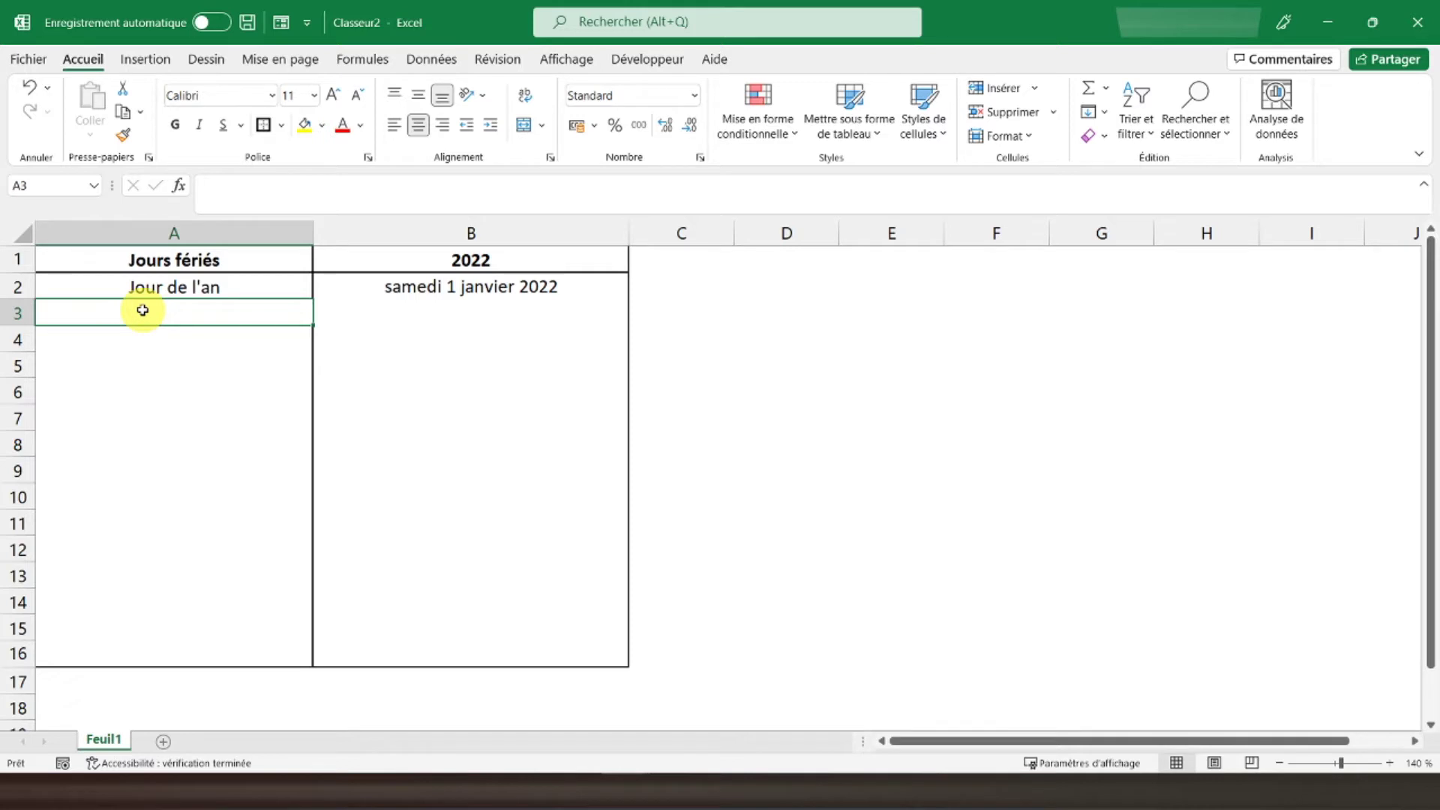
Step: Enter 'Pâques' in A3, correcting the accent
type("Paques")
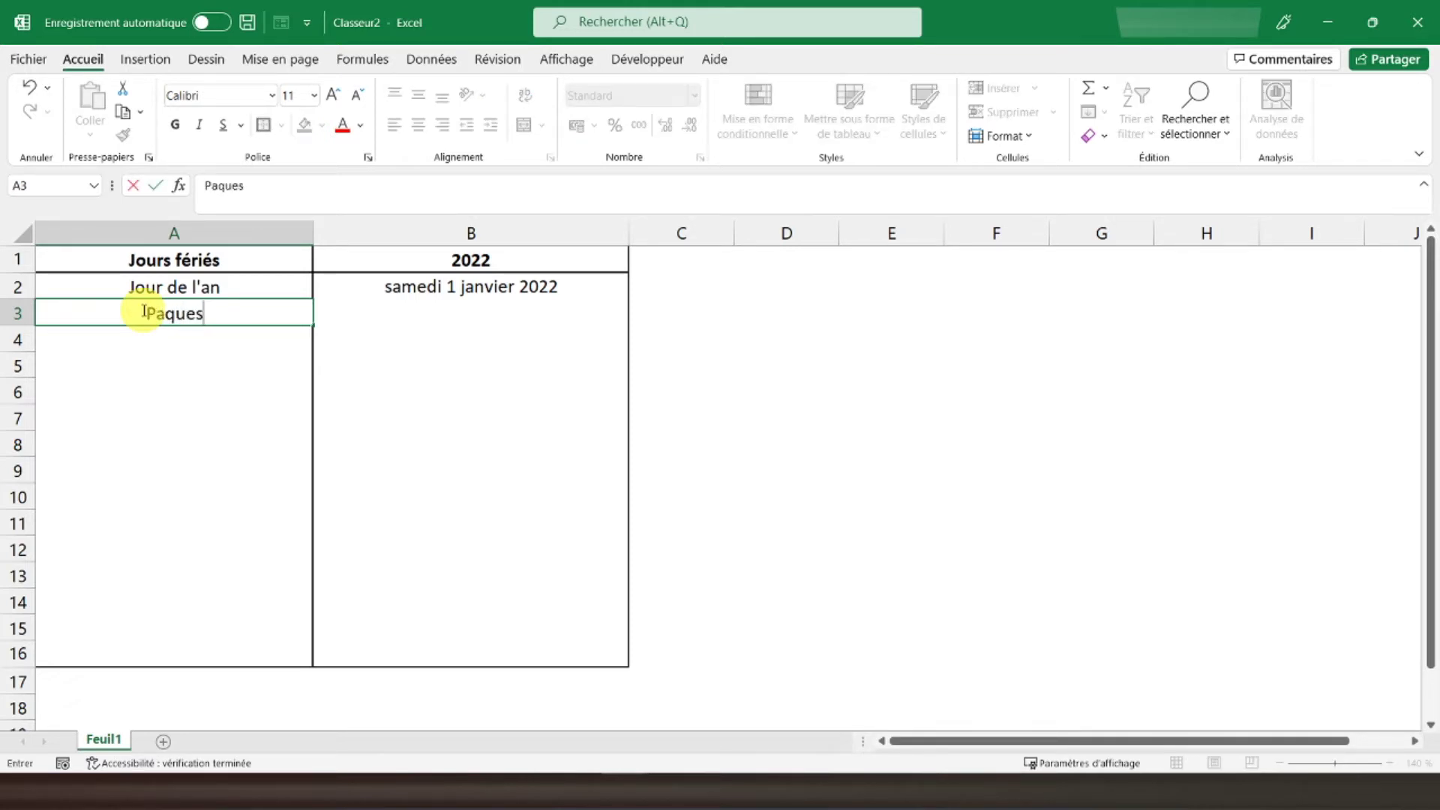
key("BackSpace")
key("BackSpace")
key("BackSpace")
key("BackSpace")
key("BackSpace")
type("âques")
key("Return")
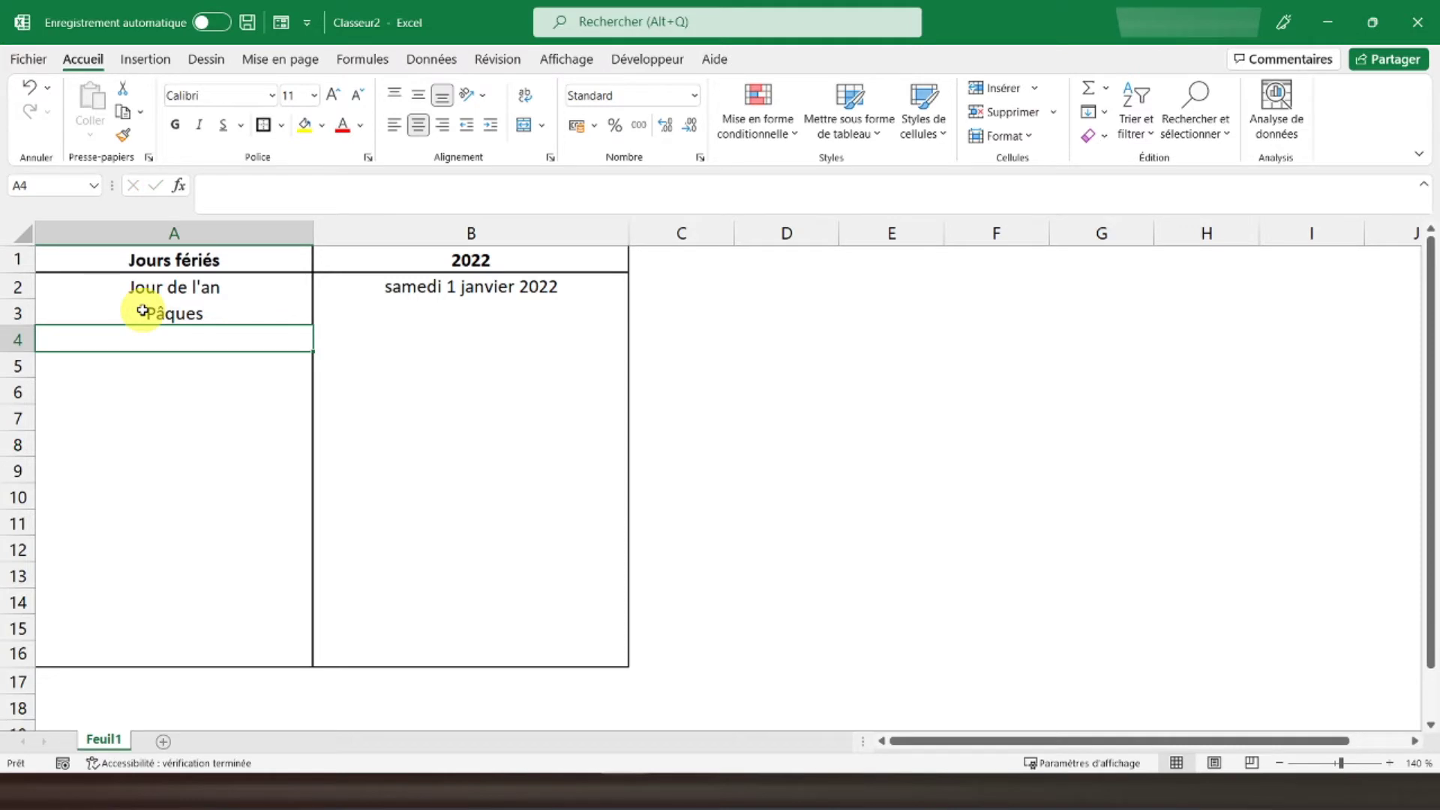
left_click(143, 310)
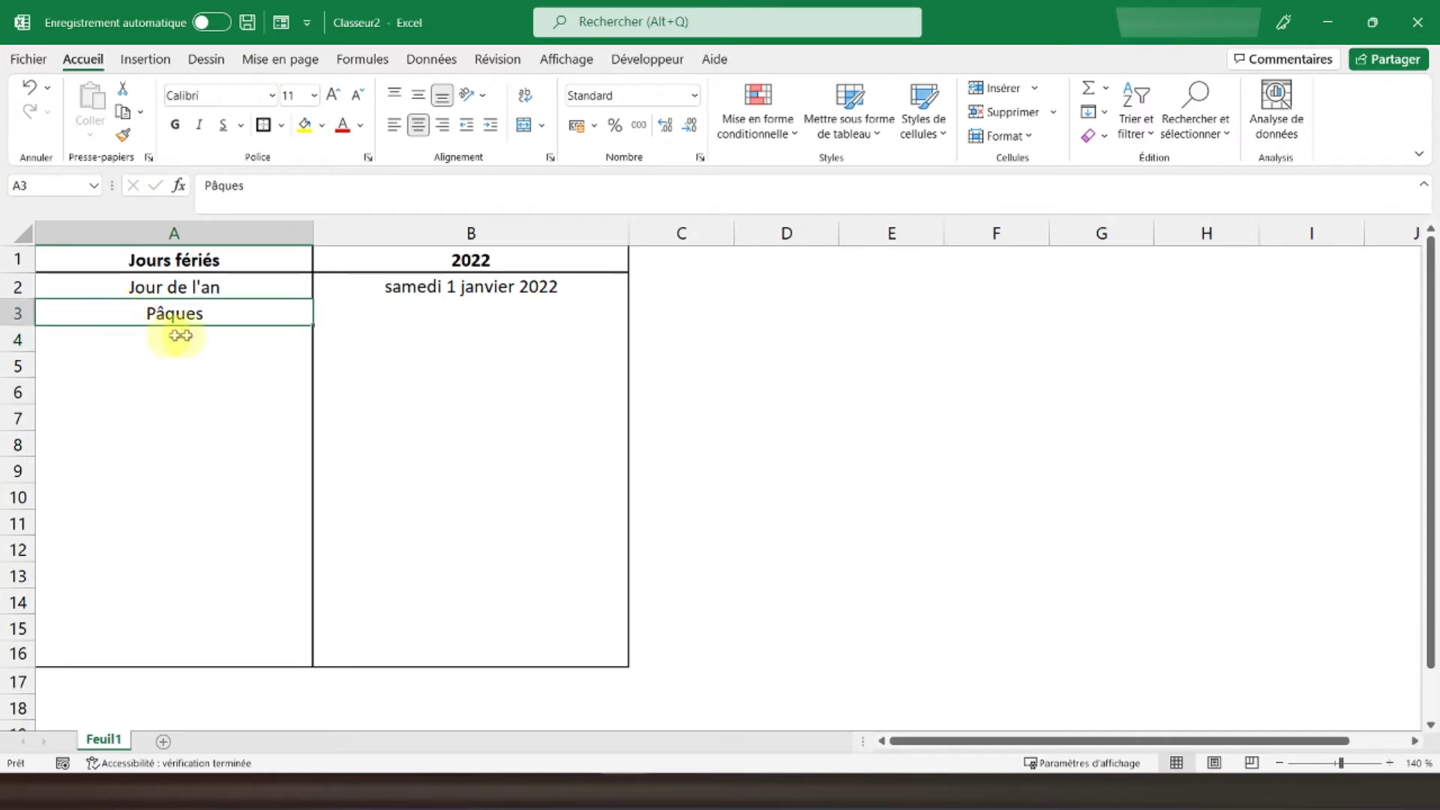
left_click(117, 290)
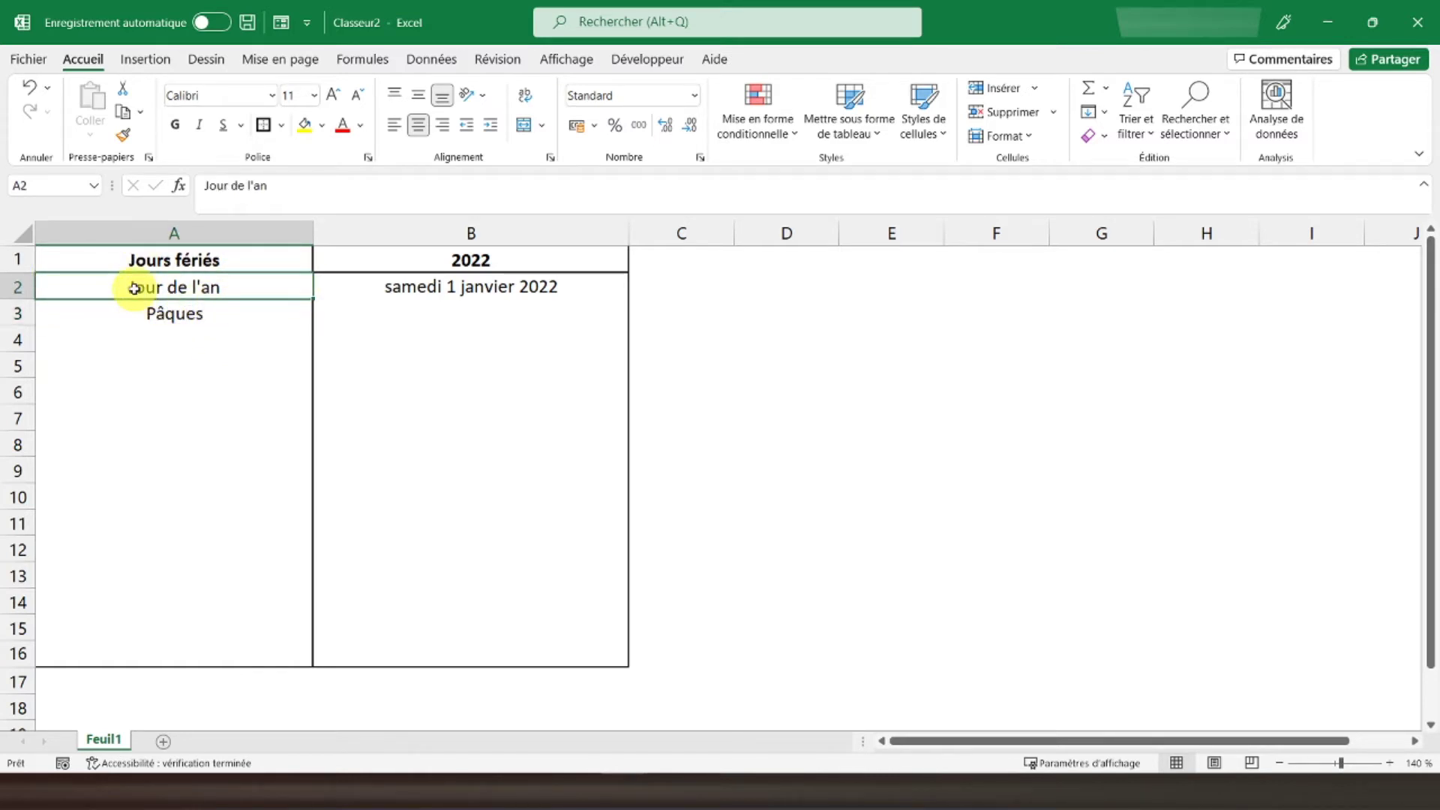
left_click(130, 308)
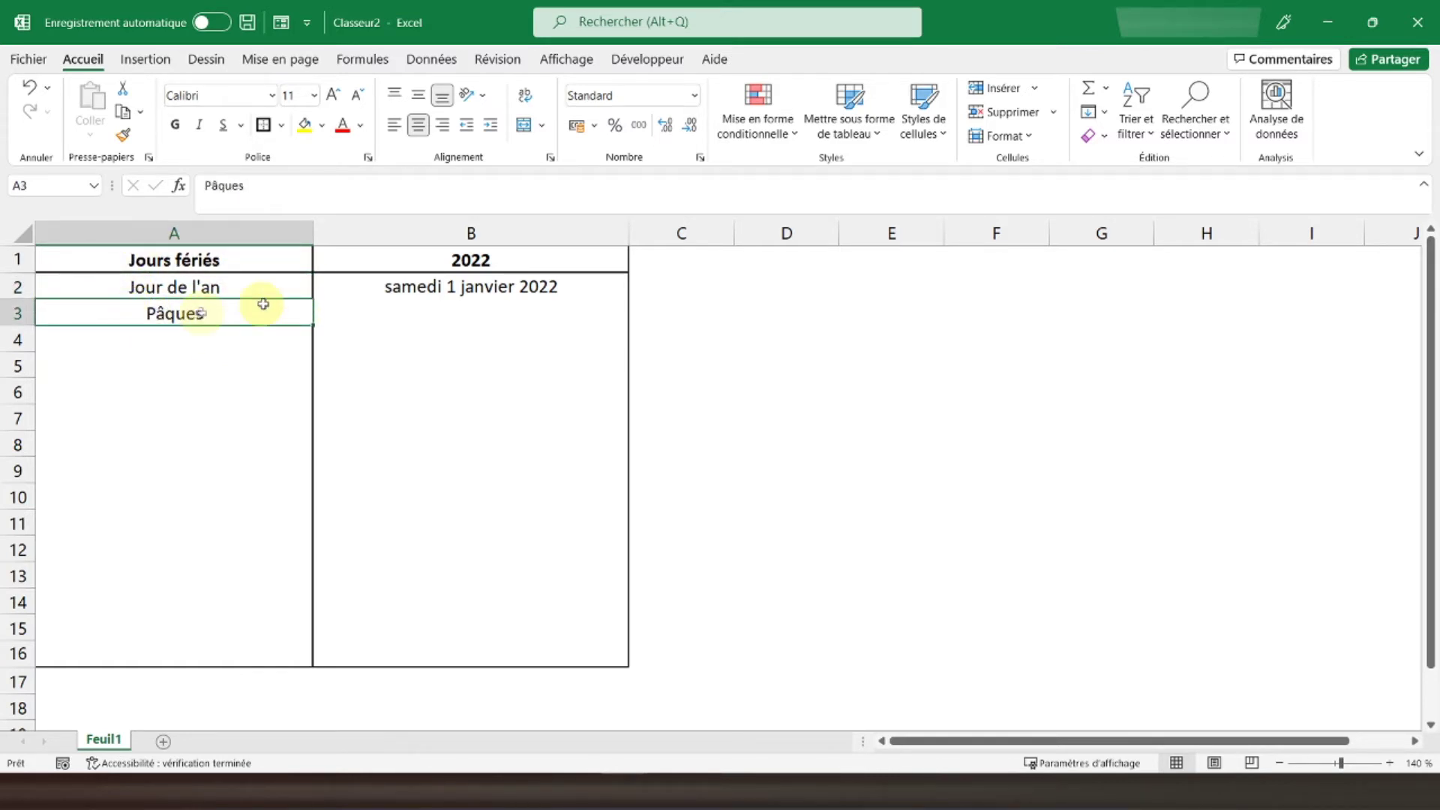
left_click(168, 334)
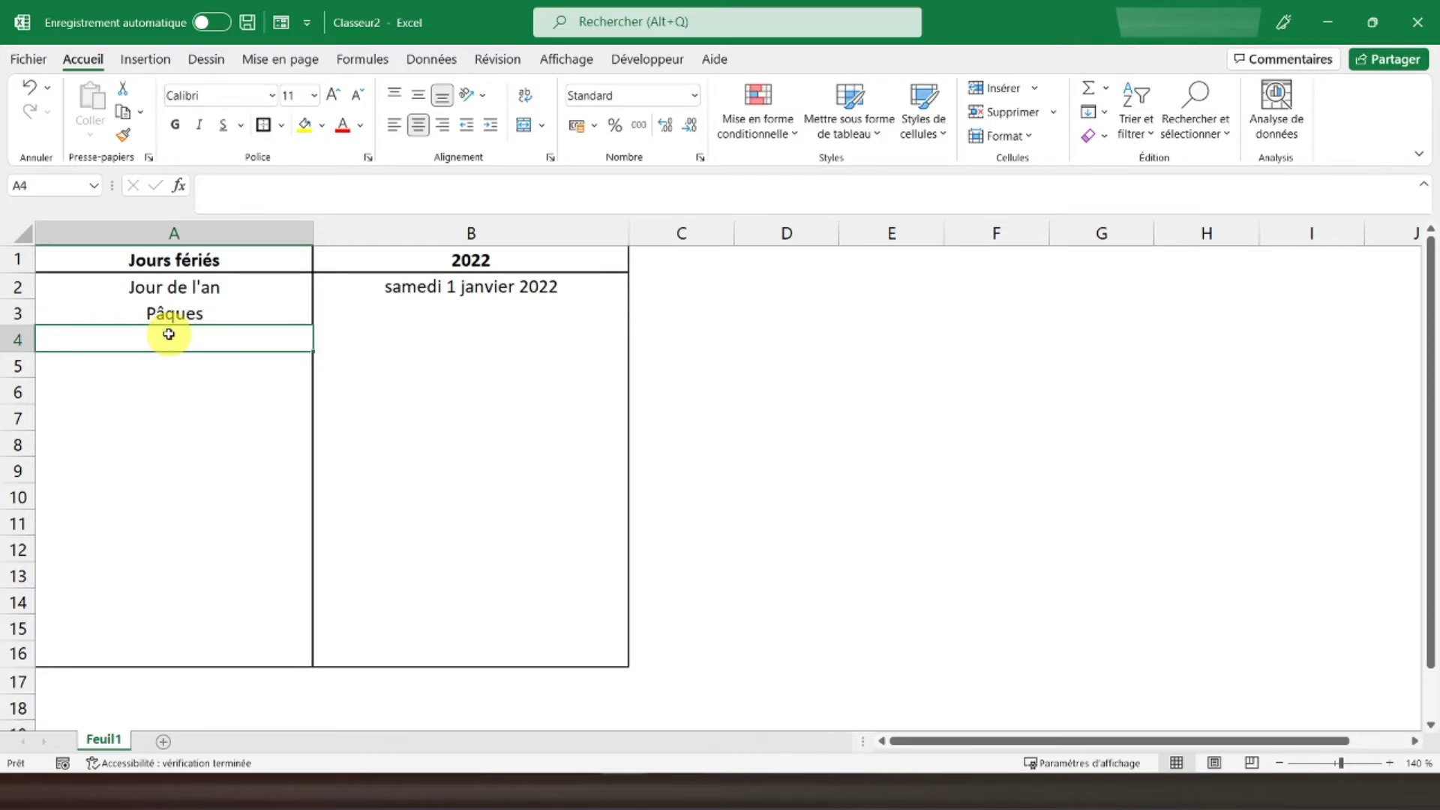
Step: Enter Vendredi saint, Lundi de pâques and Fête du travail in A4 to A6
type("Vendredi")
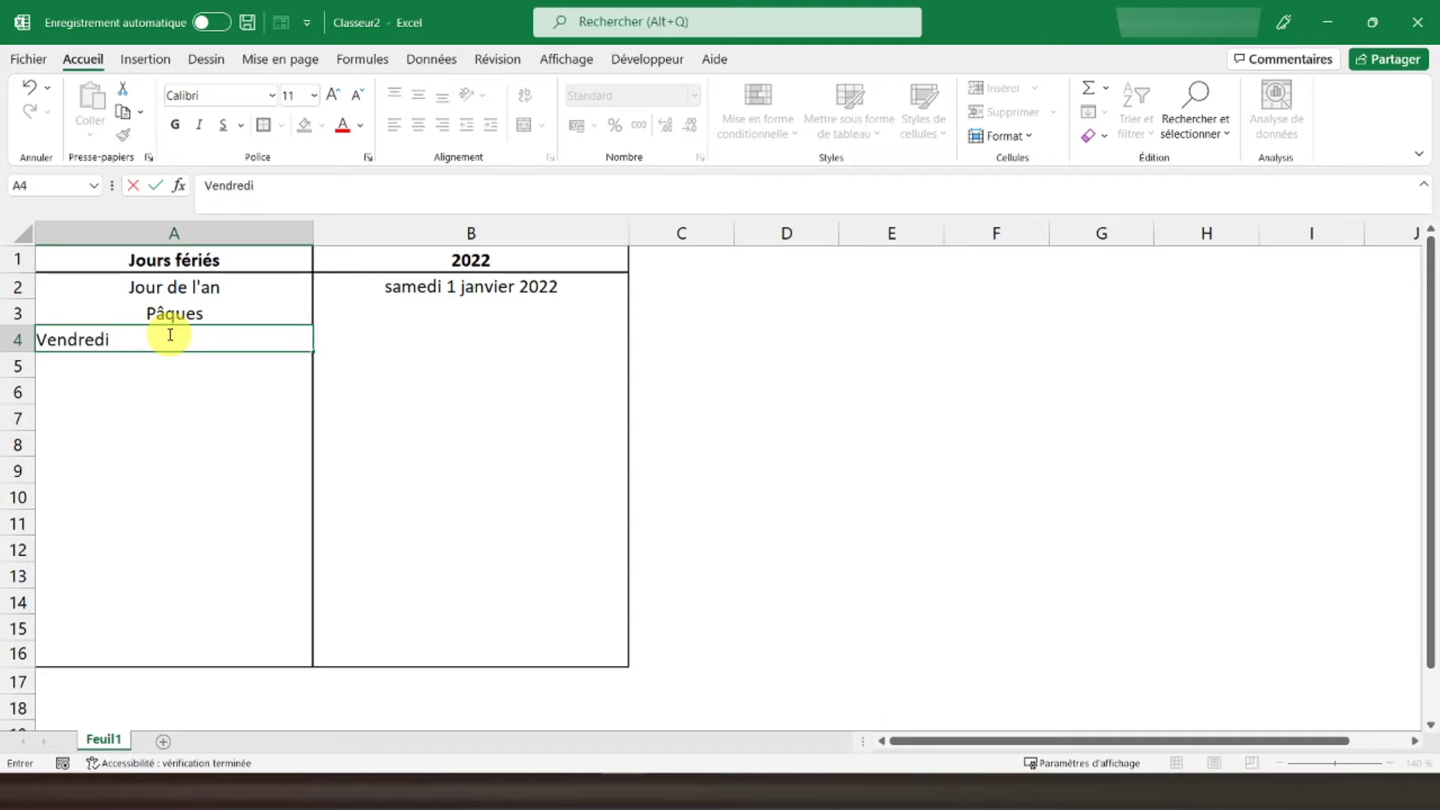
type(" sa")
type("int")
key("Return")
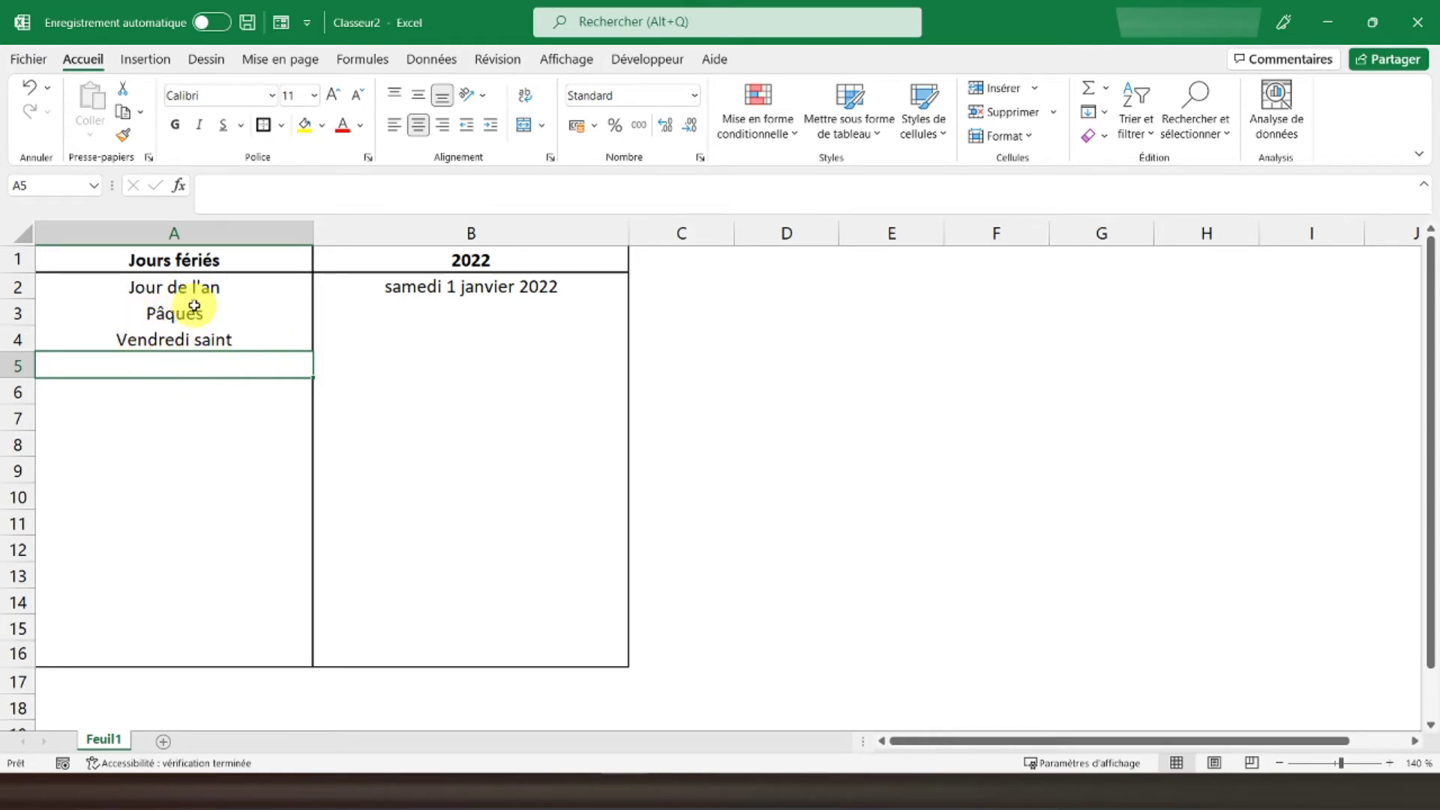
type("Lundi de pâques")
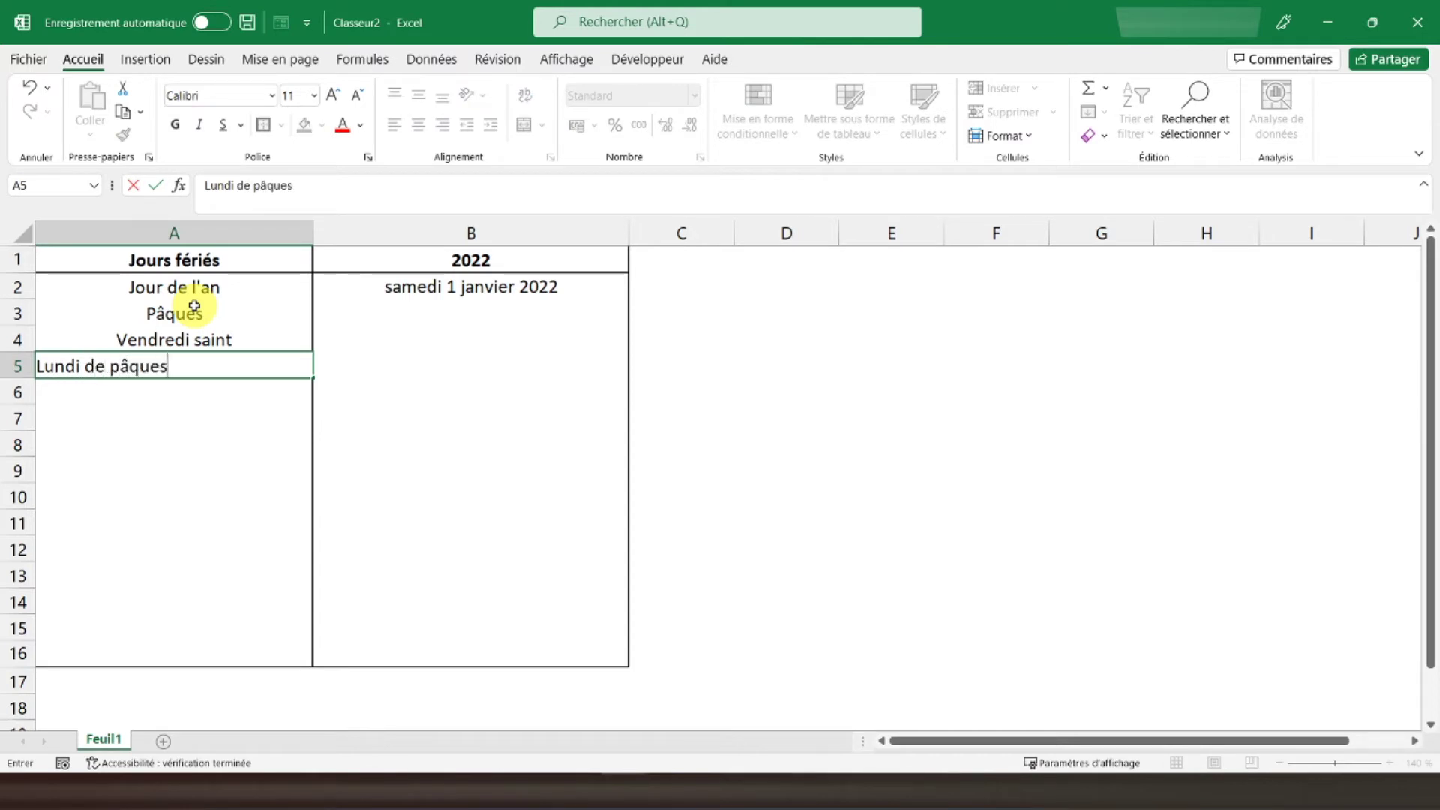
key("Return")
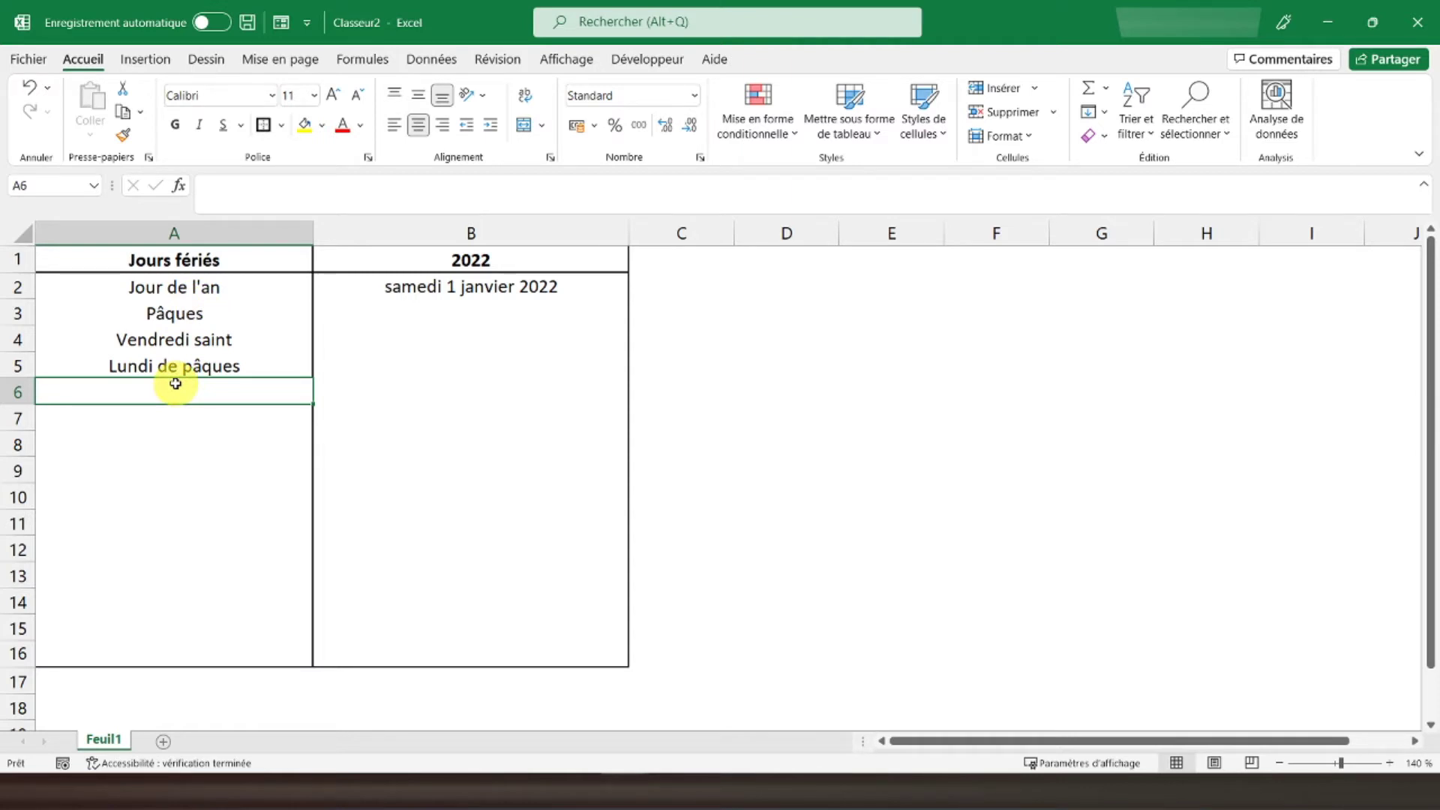
type("Fête du travail")
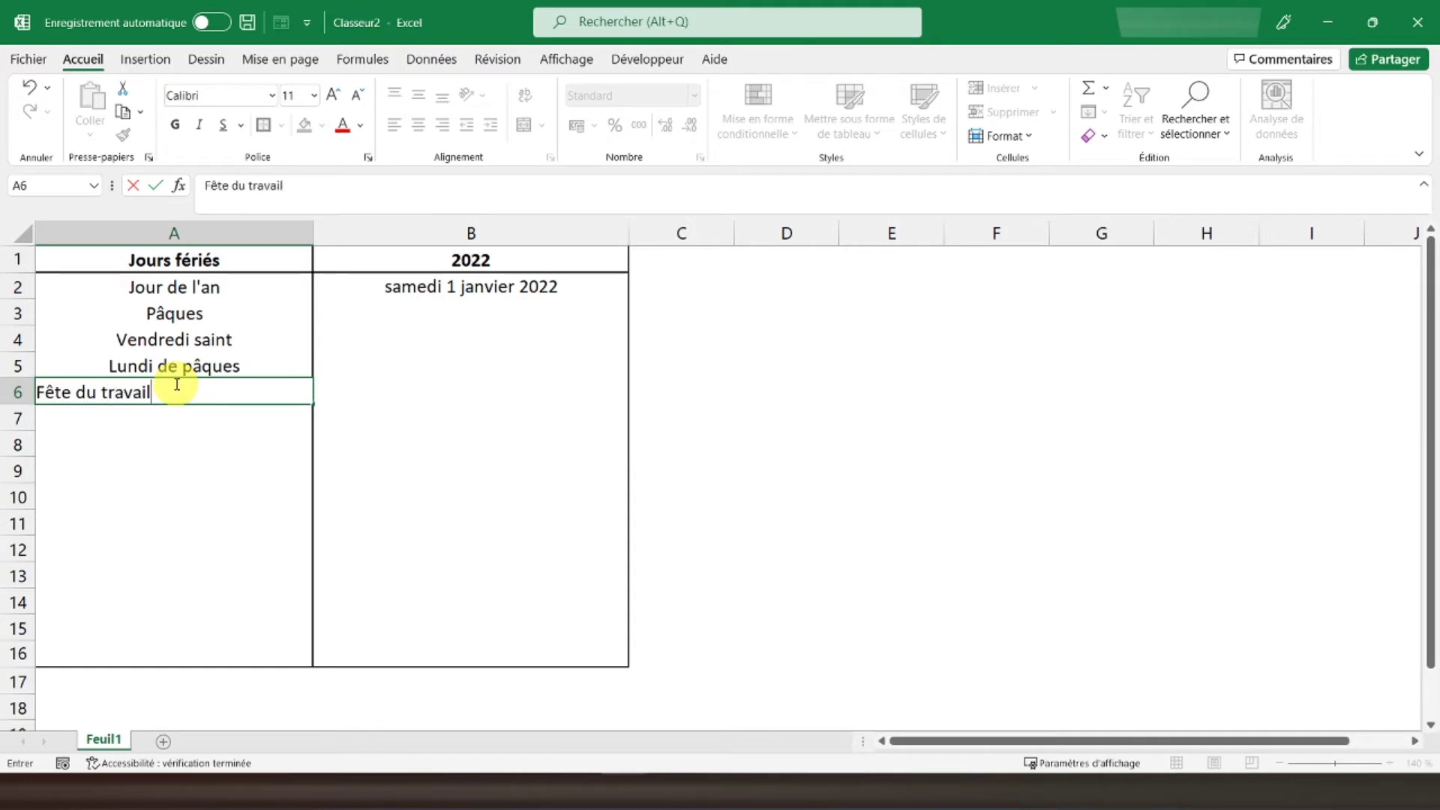
key("Tab")
key("Tab")
key("Left")
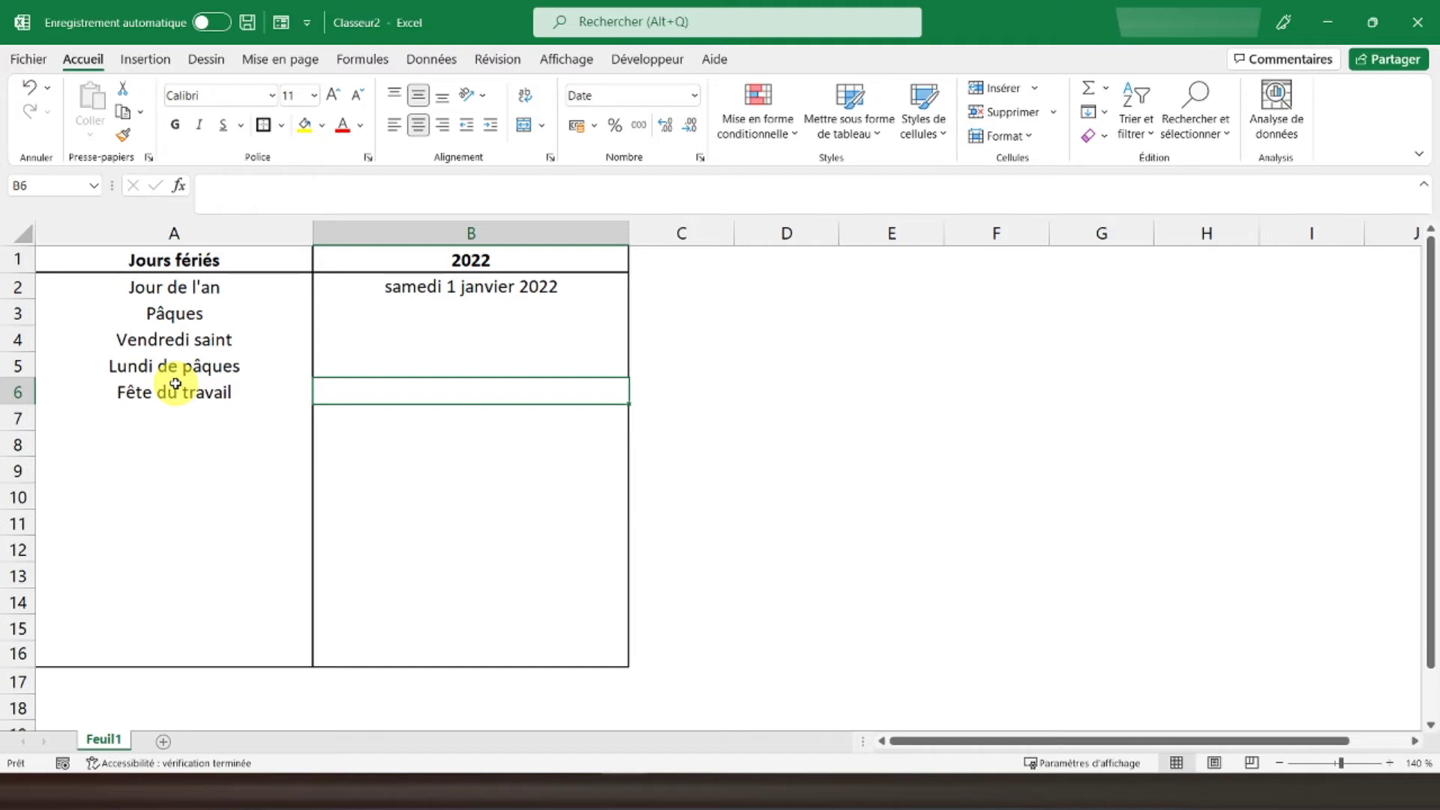
Step: Enter =DATE(B1;5;1) in B6, dating Fête du travail dimanche 1 mai 2022
type("=")
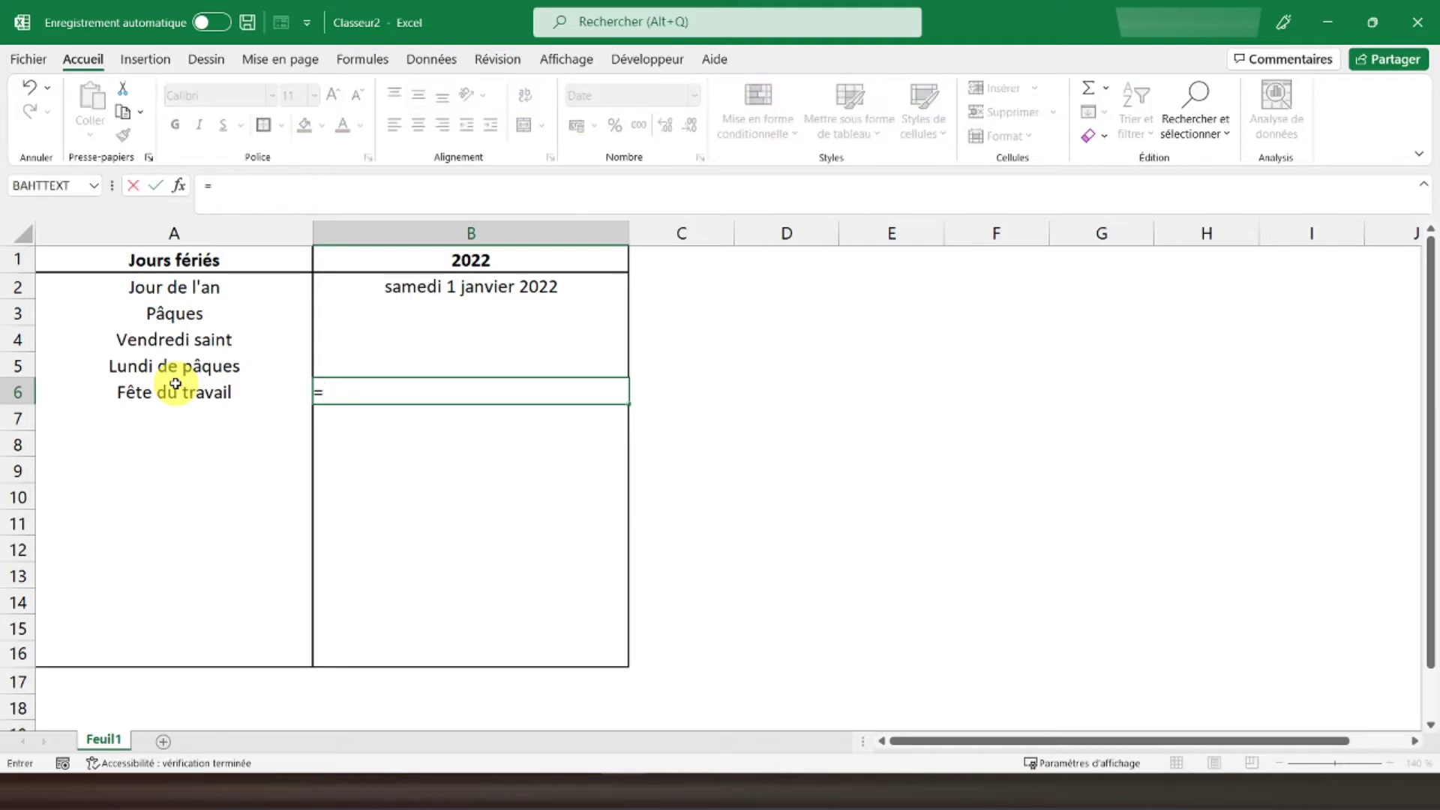
type("date(")
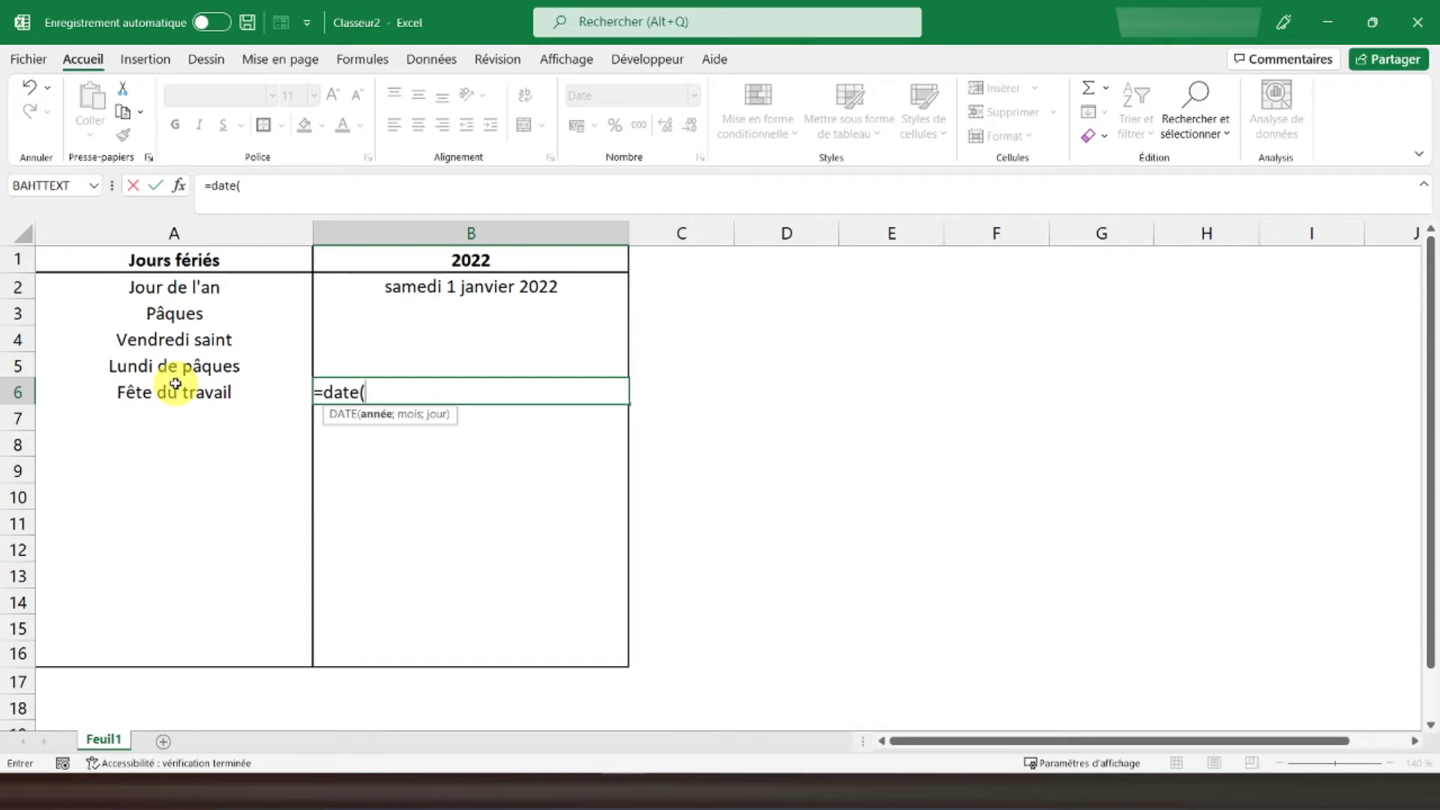
left_click(422, 259)
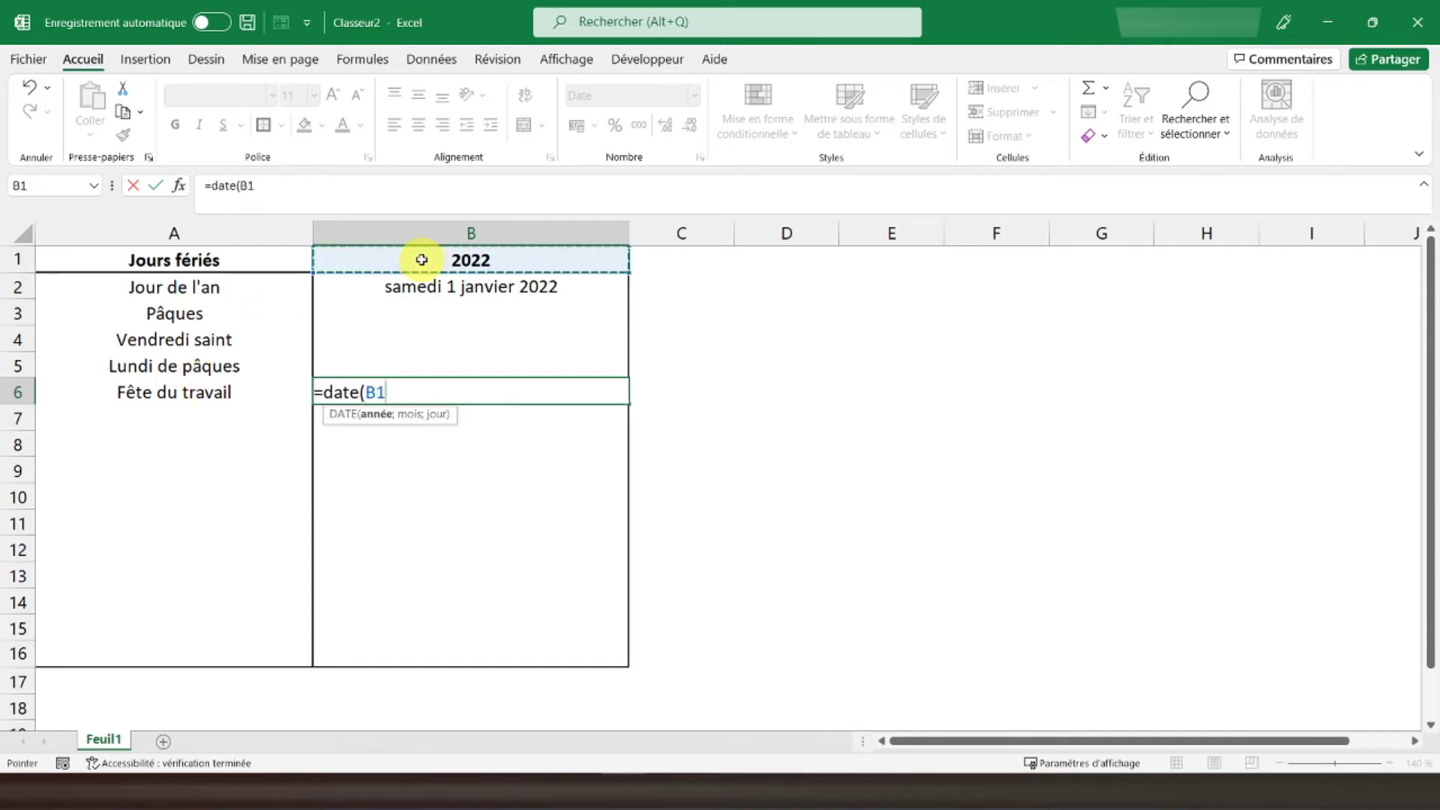
type(";")
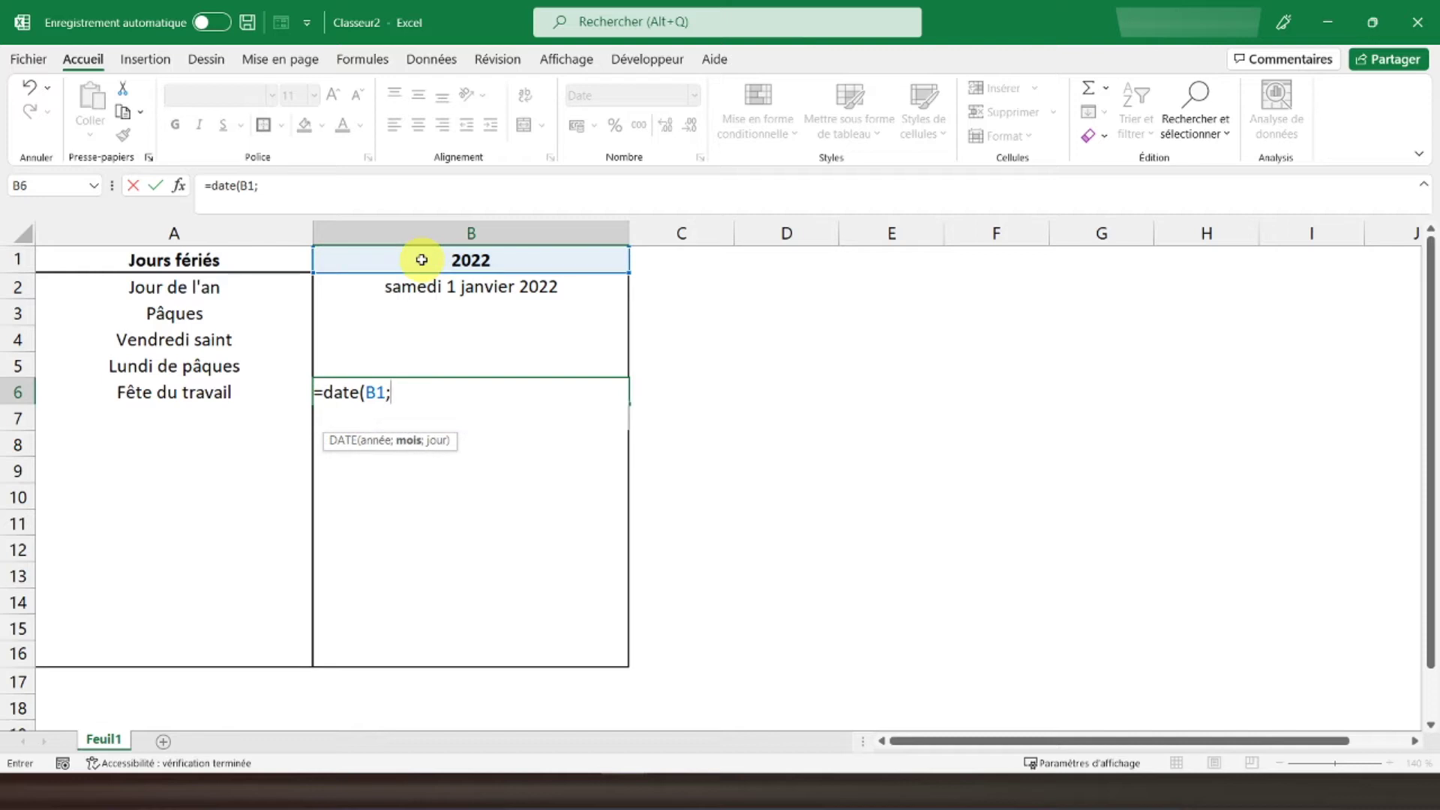
type("5")
type(";")
type("1)")
key("Return")
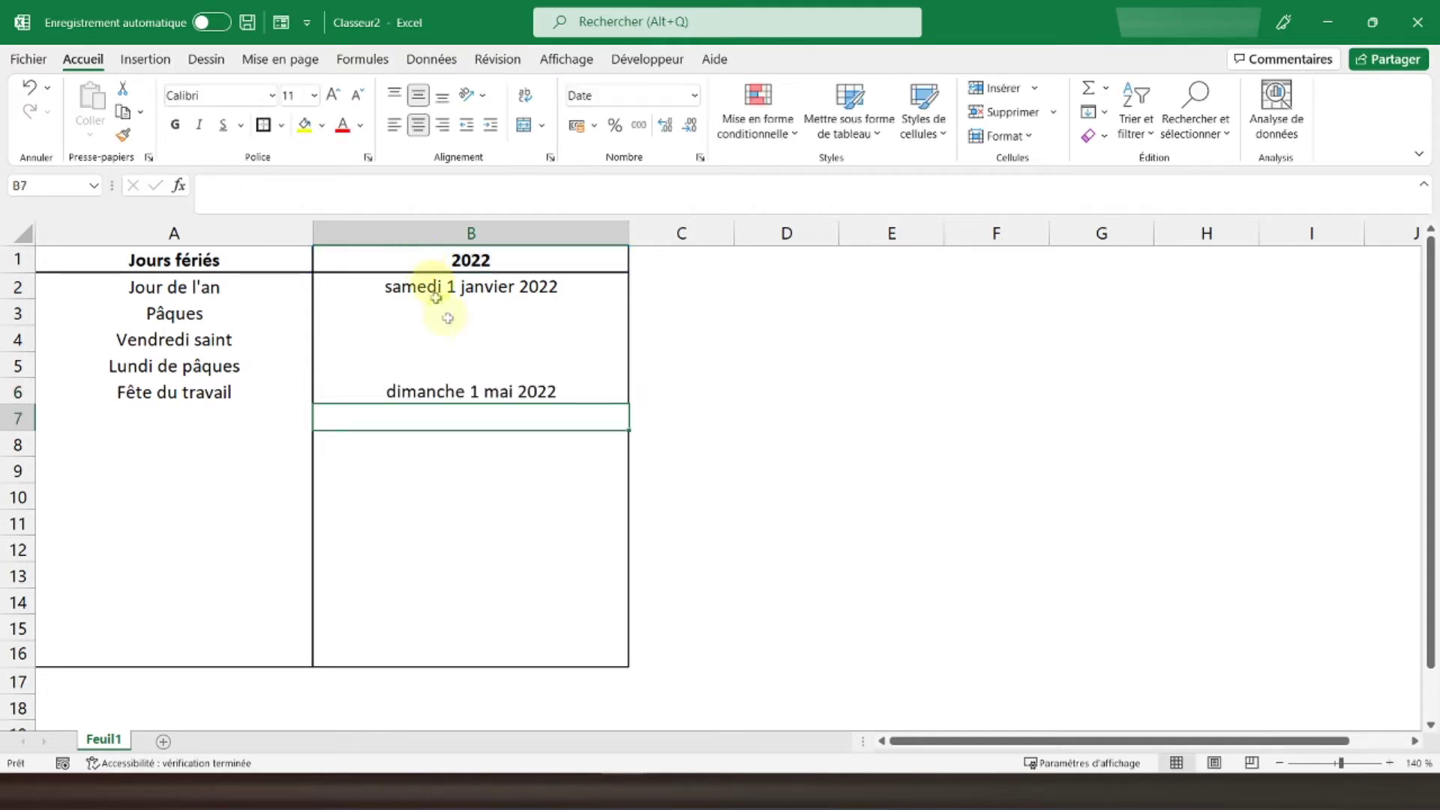
left_click(186, 416)
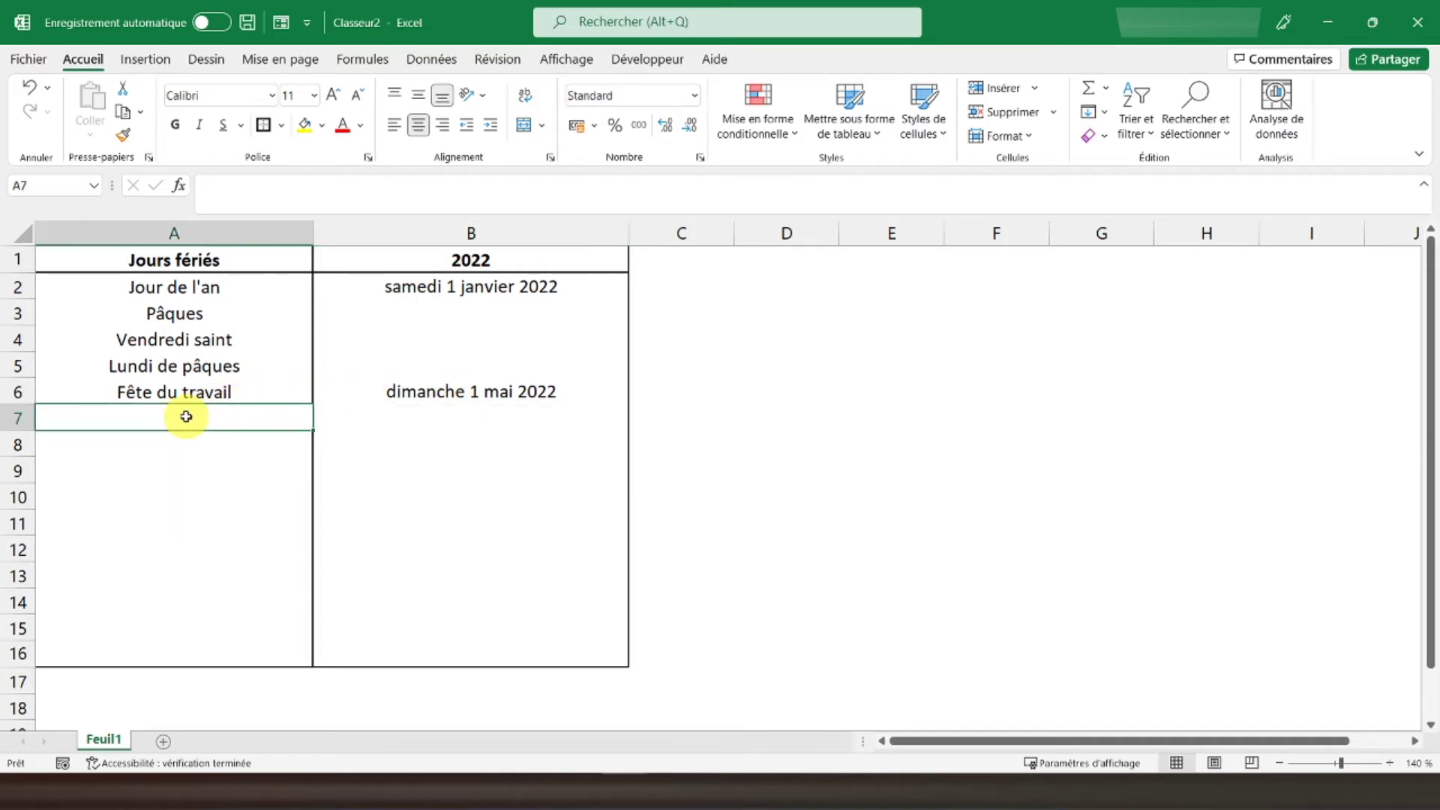
Step: Enter Armistice 39/45 in A7 dated =DATE(B1;5;8), and type Ascension into A8
type("Armistice ")
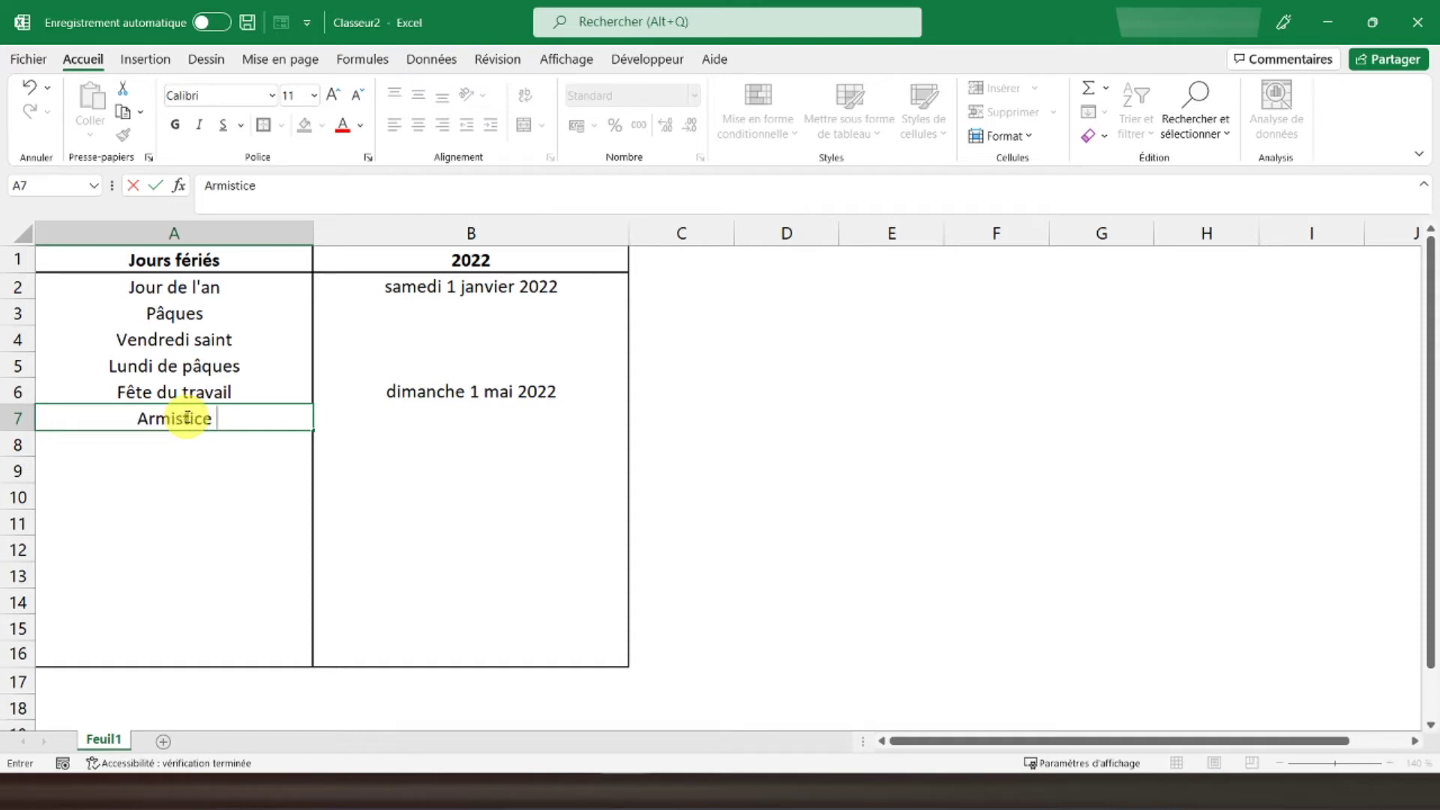
type("39/45")
key("Tab")
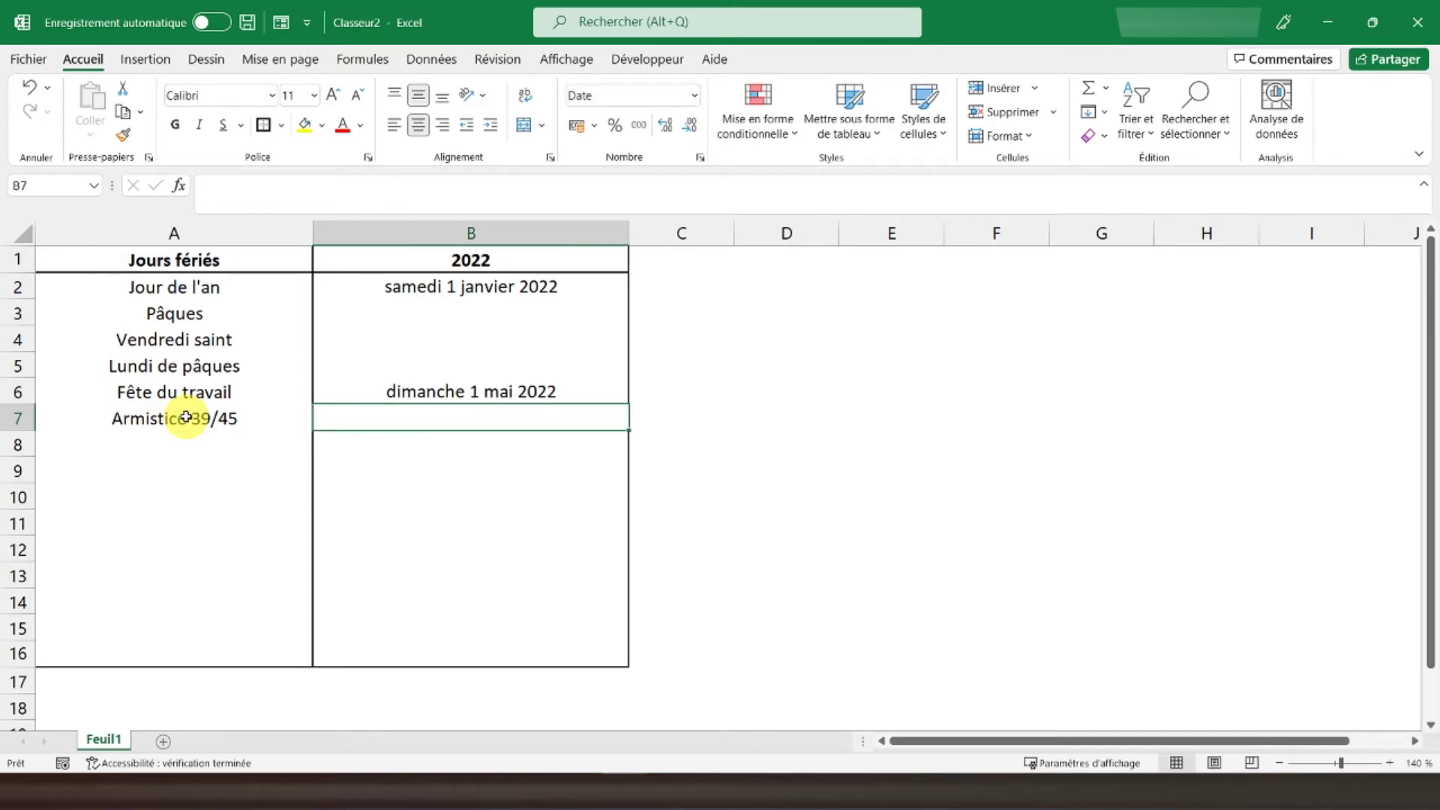
type("=date")
type("(")
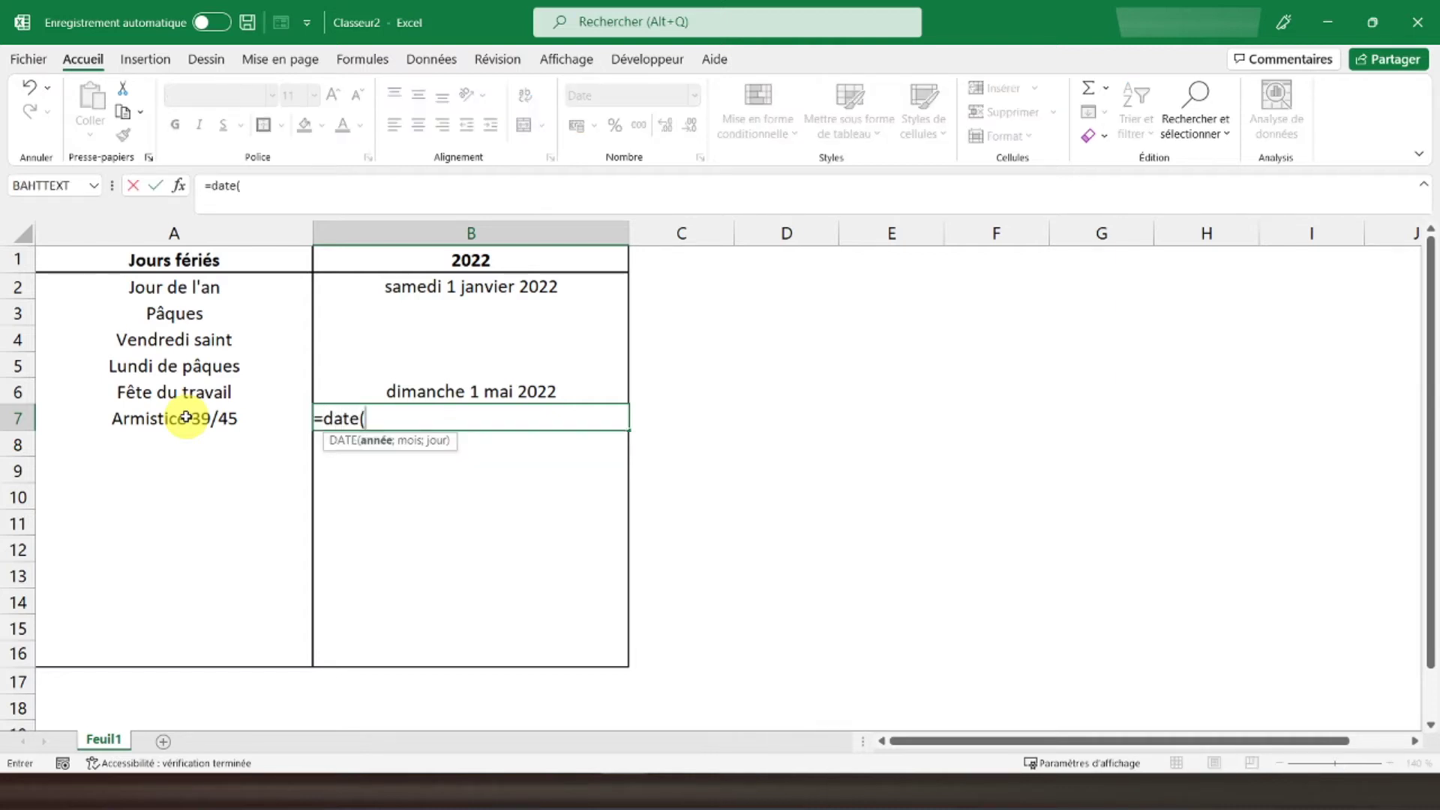
left_click(432, 257)
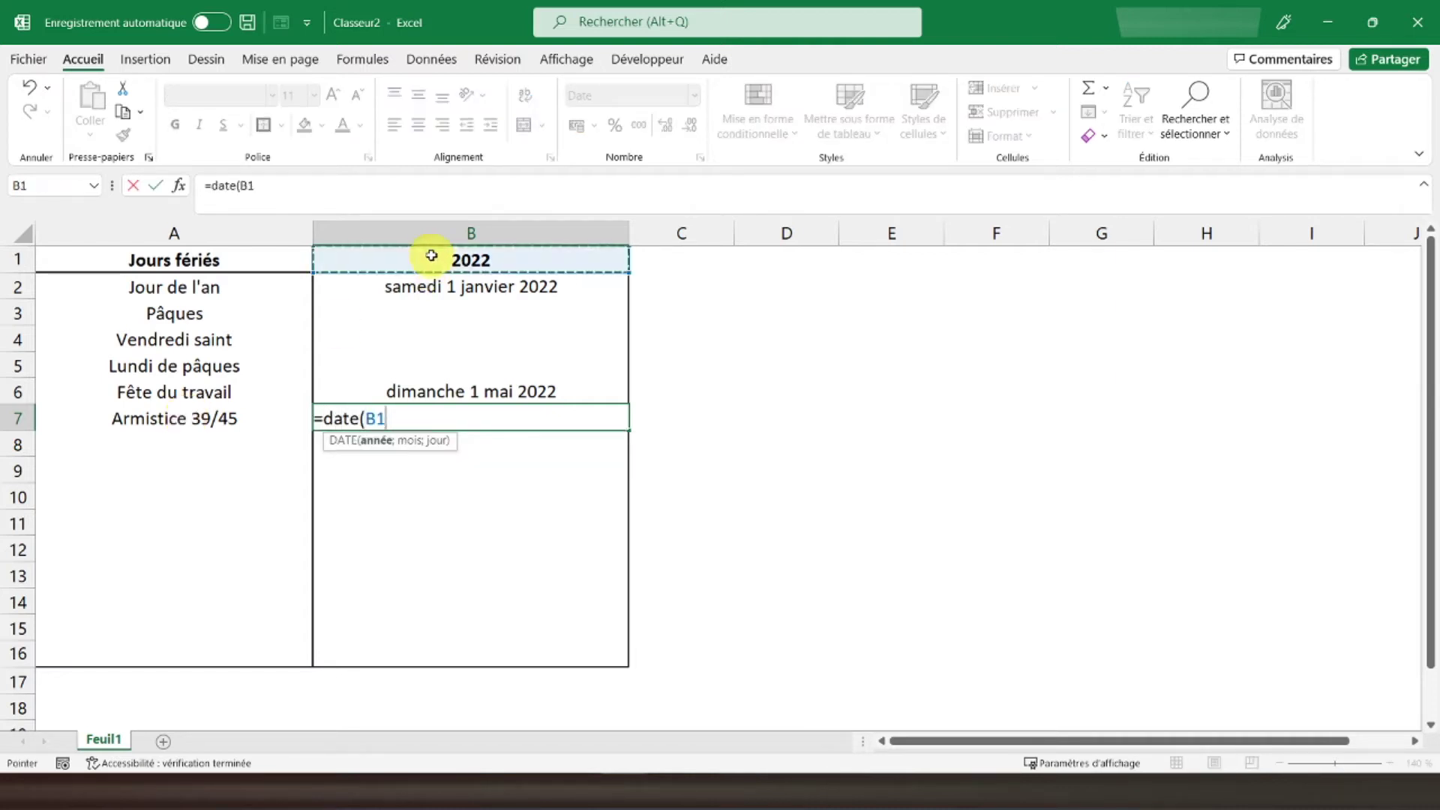
type(";5;")
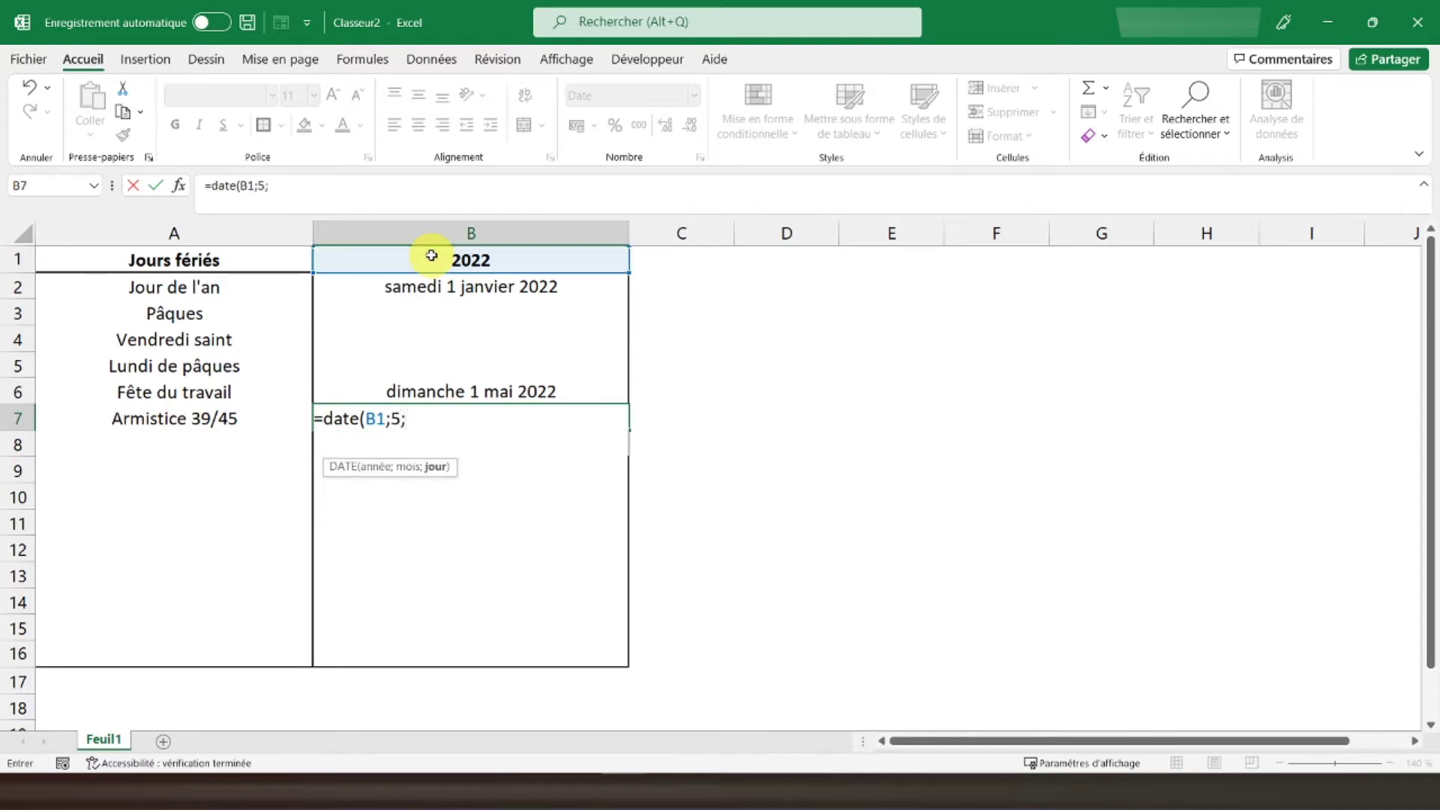
type("8")
key("Return")
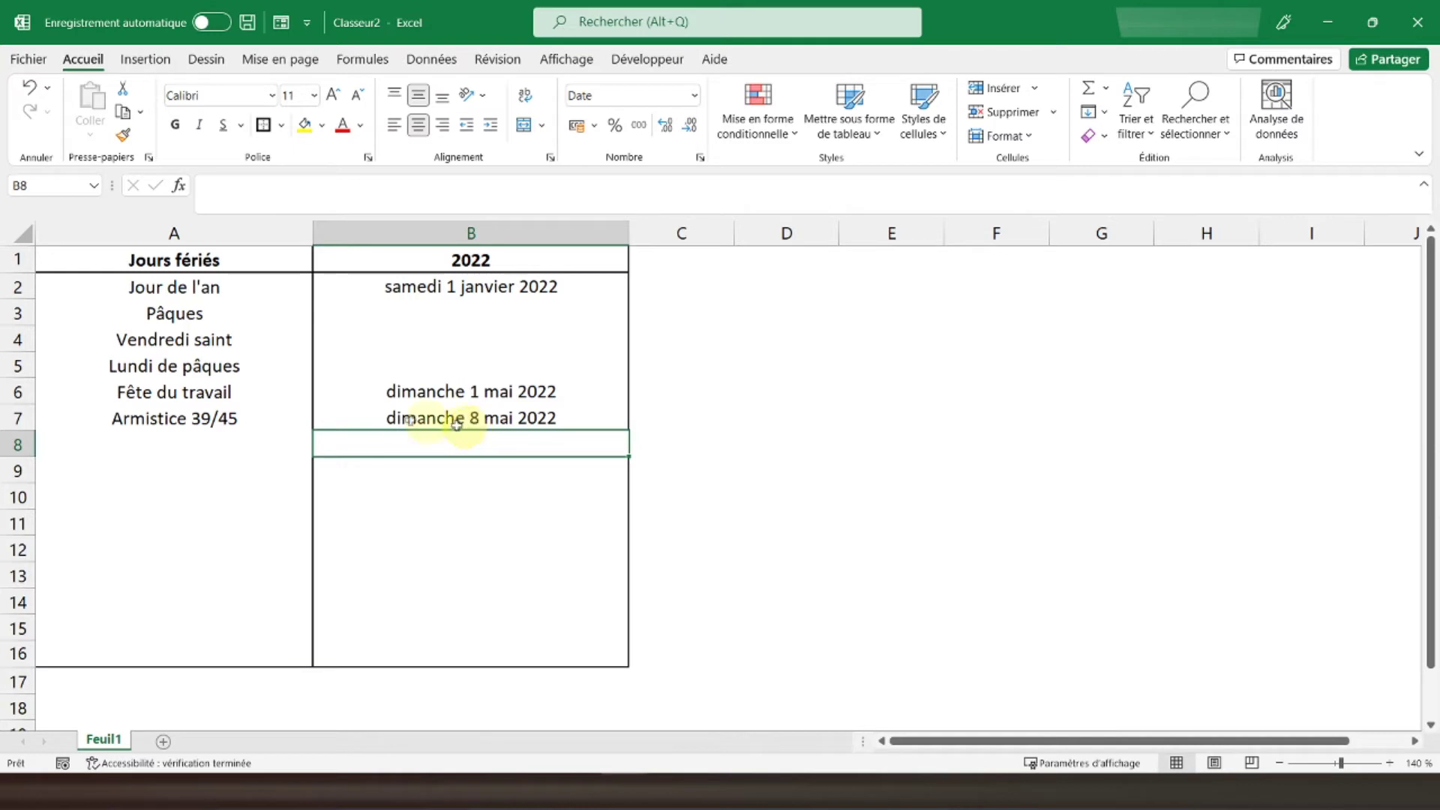
left_click(127, 439)
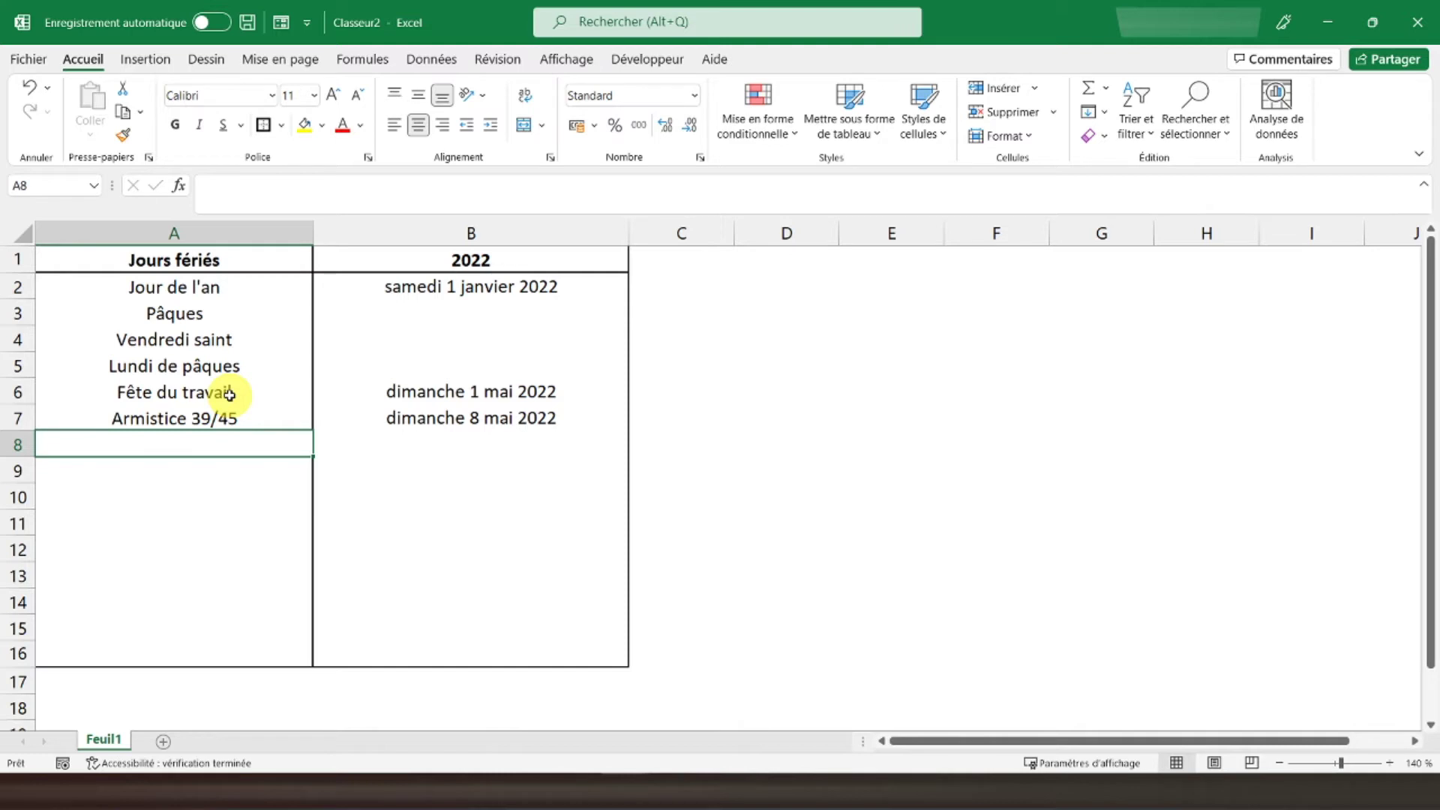
type("Ascension")
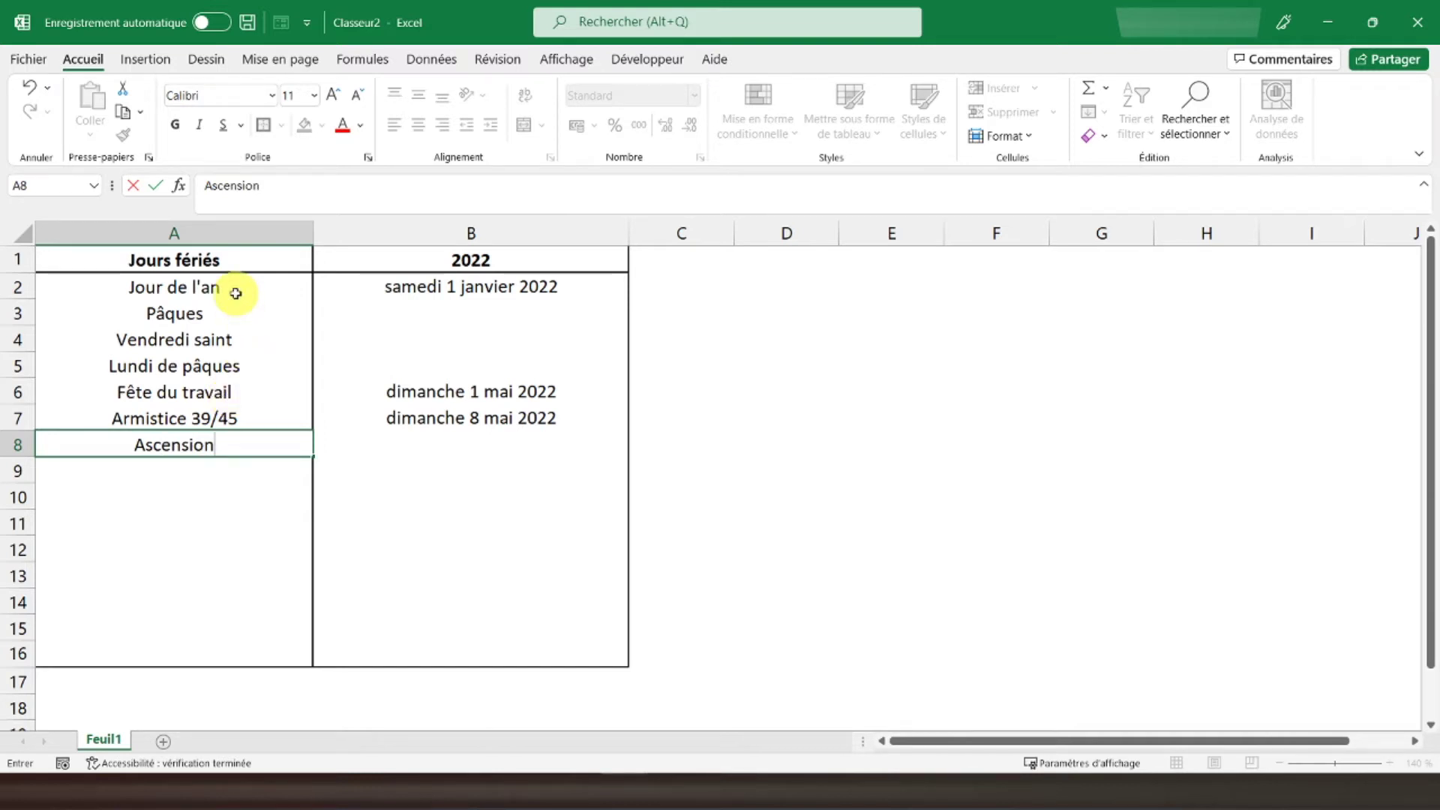
Step: Enter Ascension, Pentecôte and Lundi de pentecôte in A8:A10, and type Fête nationale in A11
key("Return")
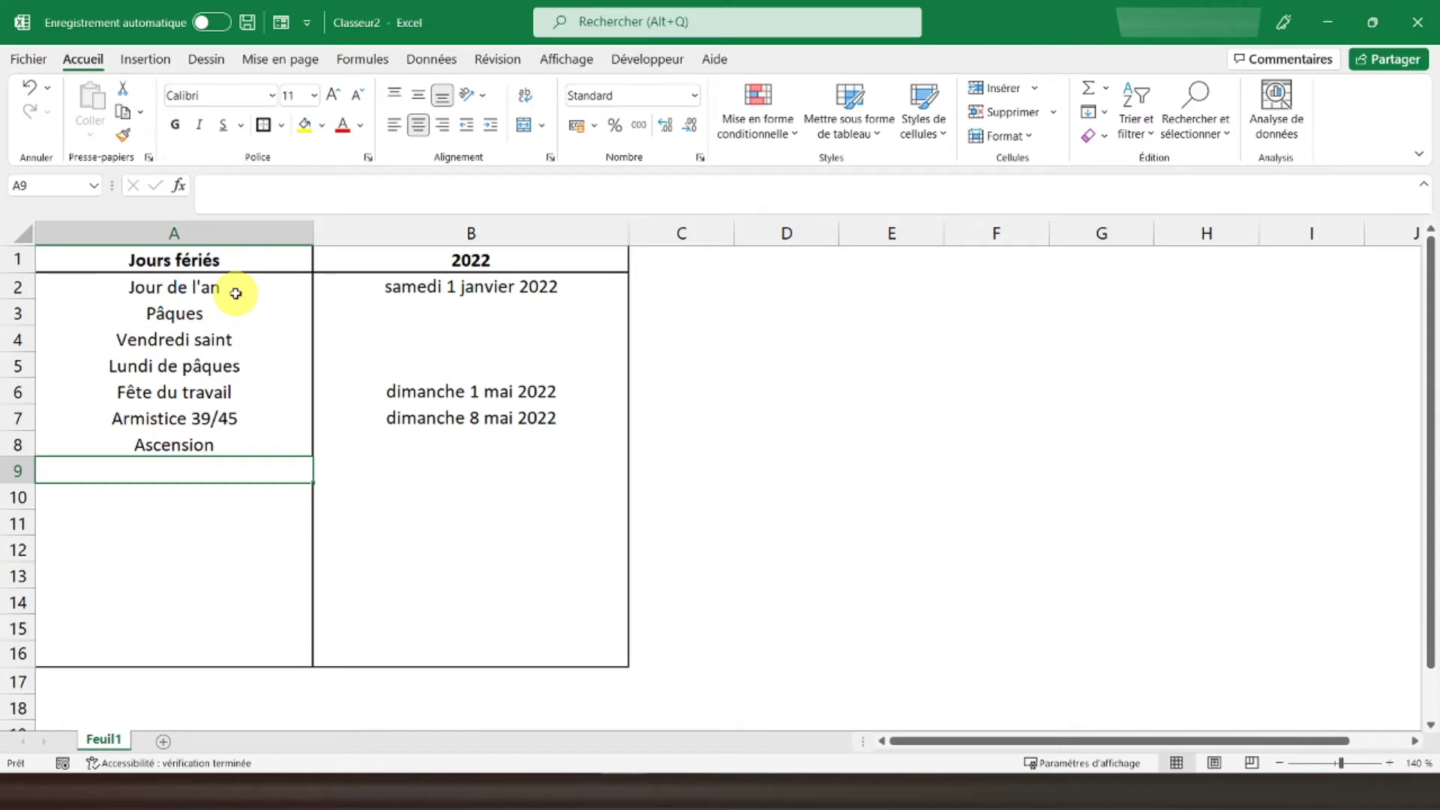
type("Pente")
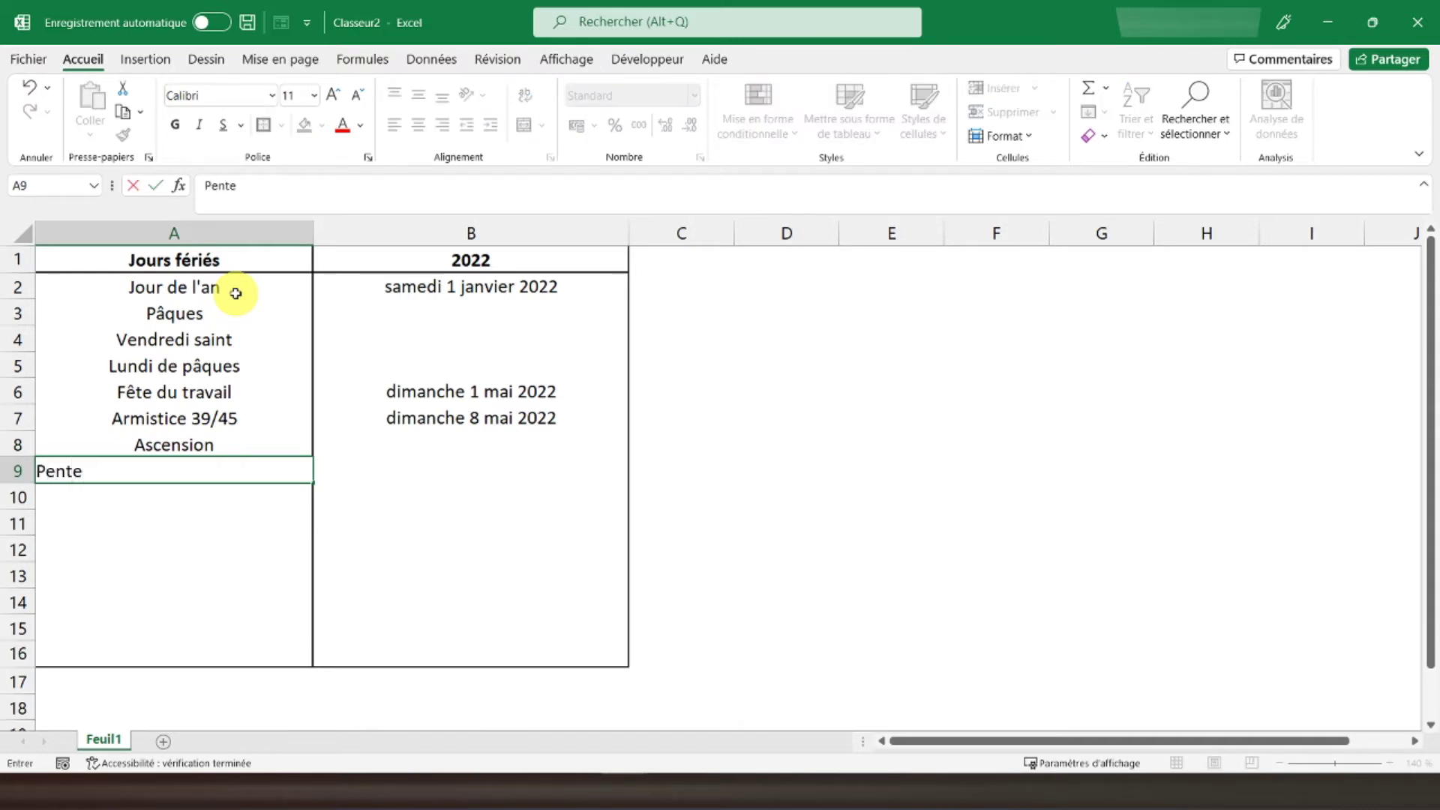
type("côte")
key("Return")
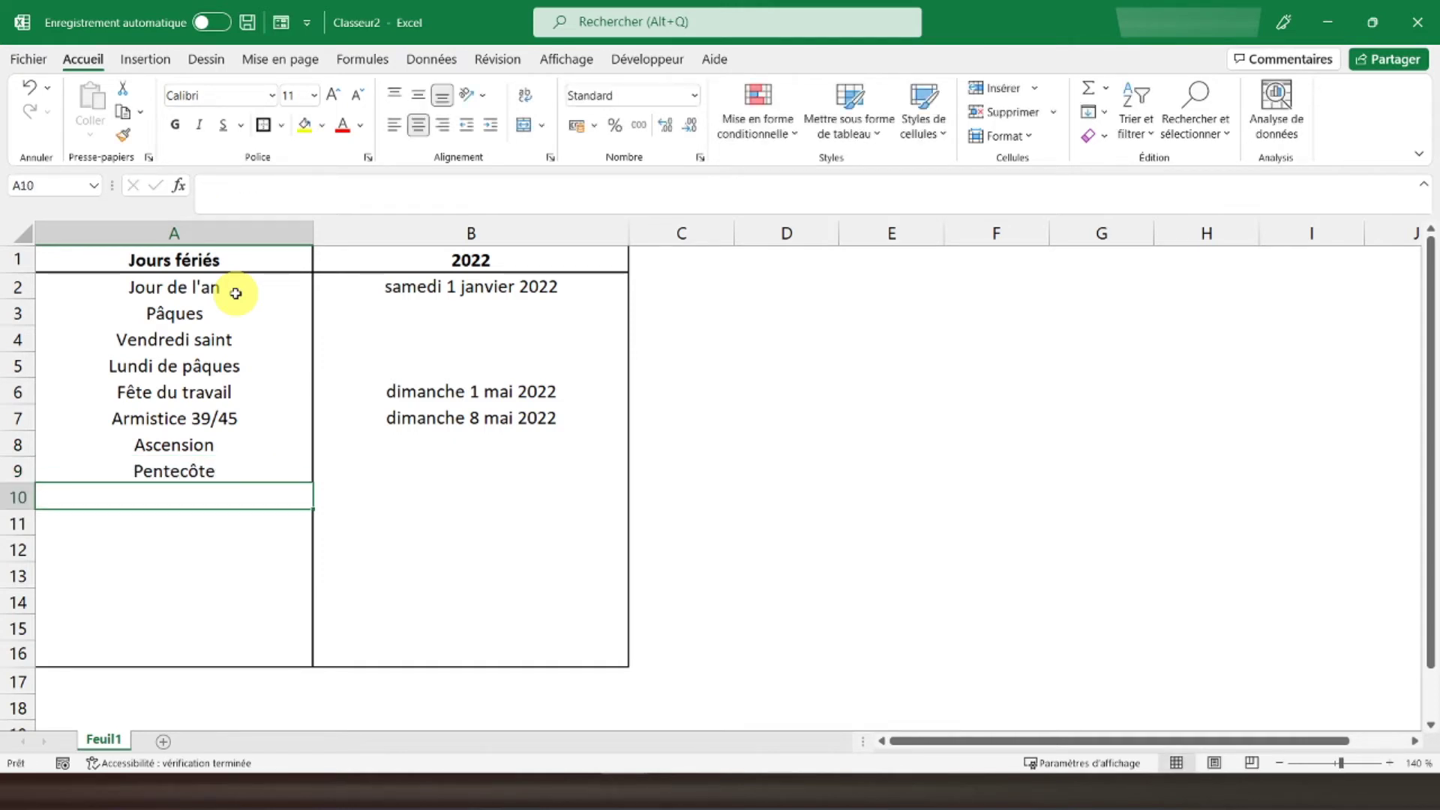
type("Lundi de p")
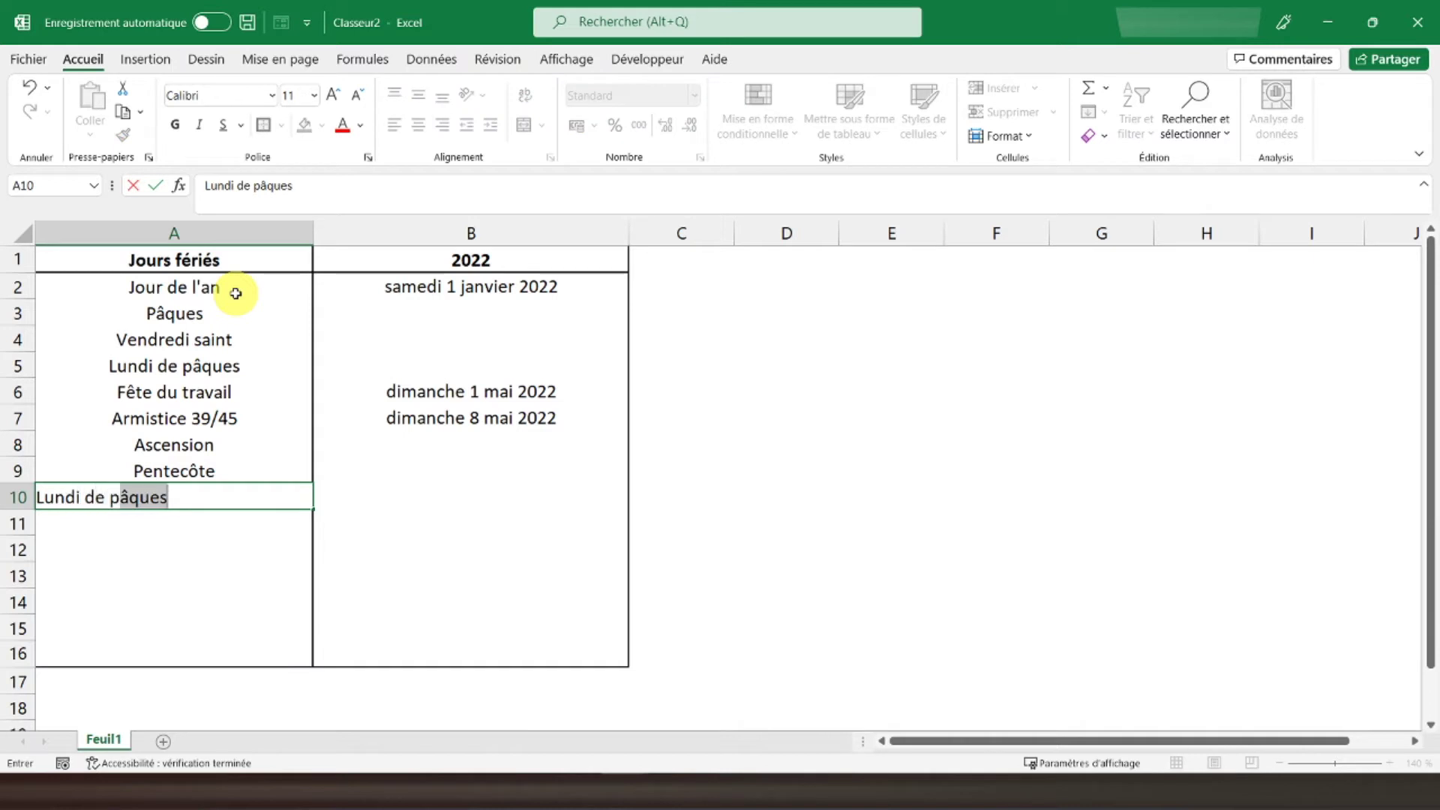
type("enteco")
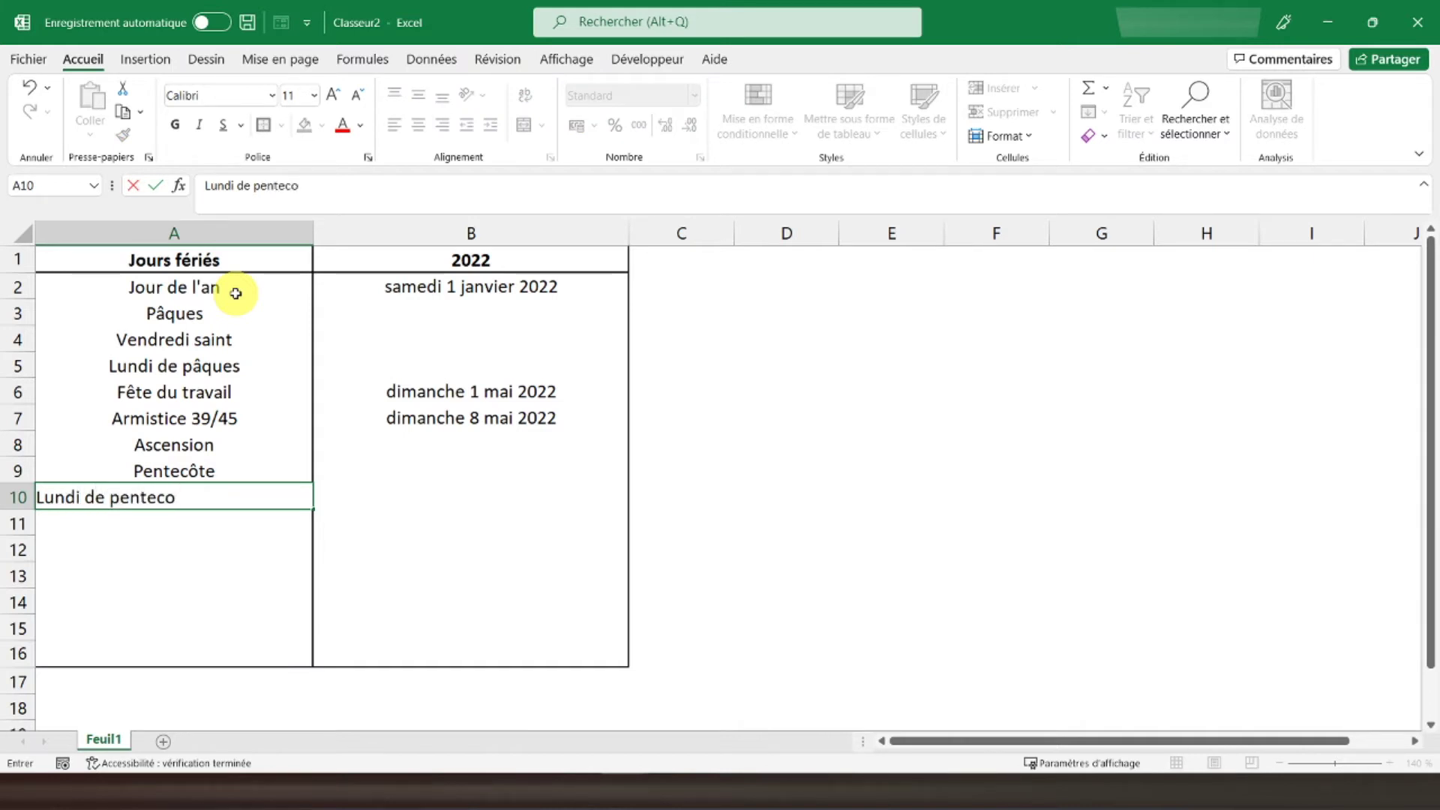
type("te")
key("BackSpace")
key("BackSpace")
key("BackSpace")
type("ôte")
key("Return")
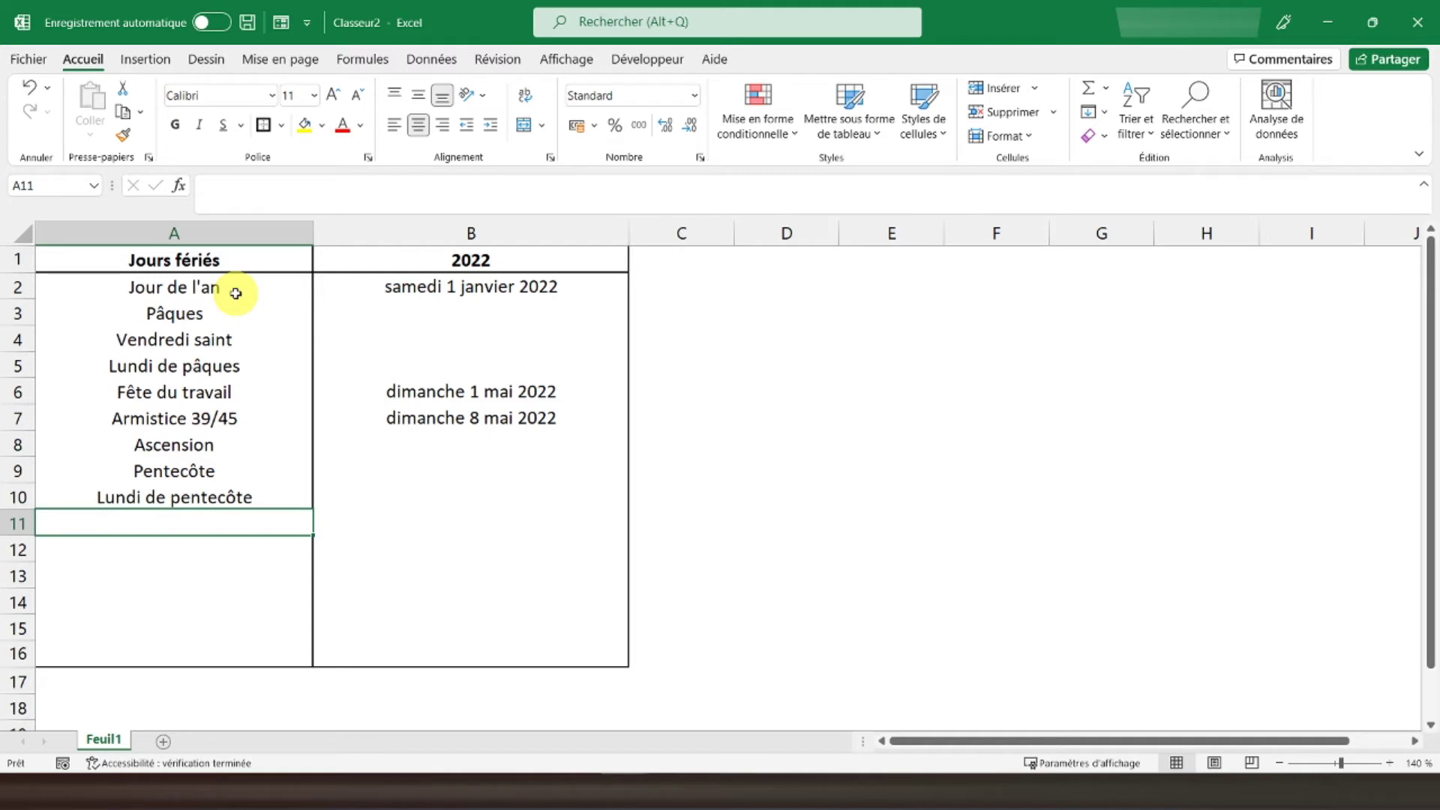
type("F")
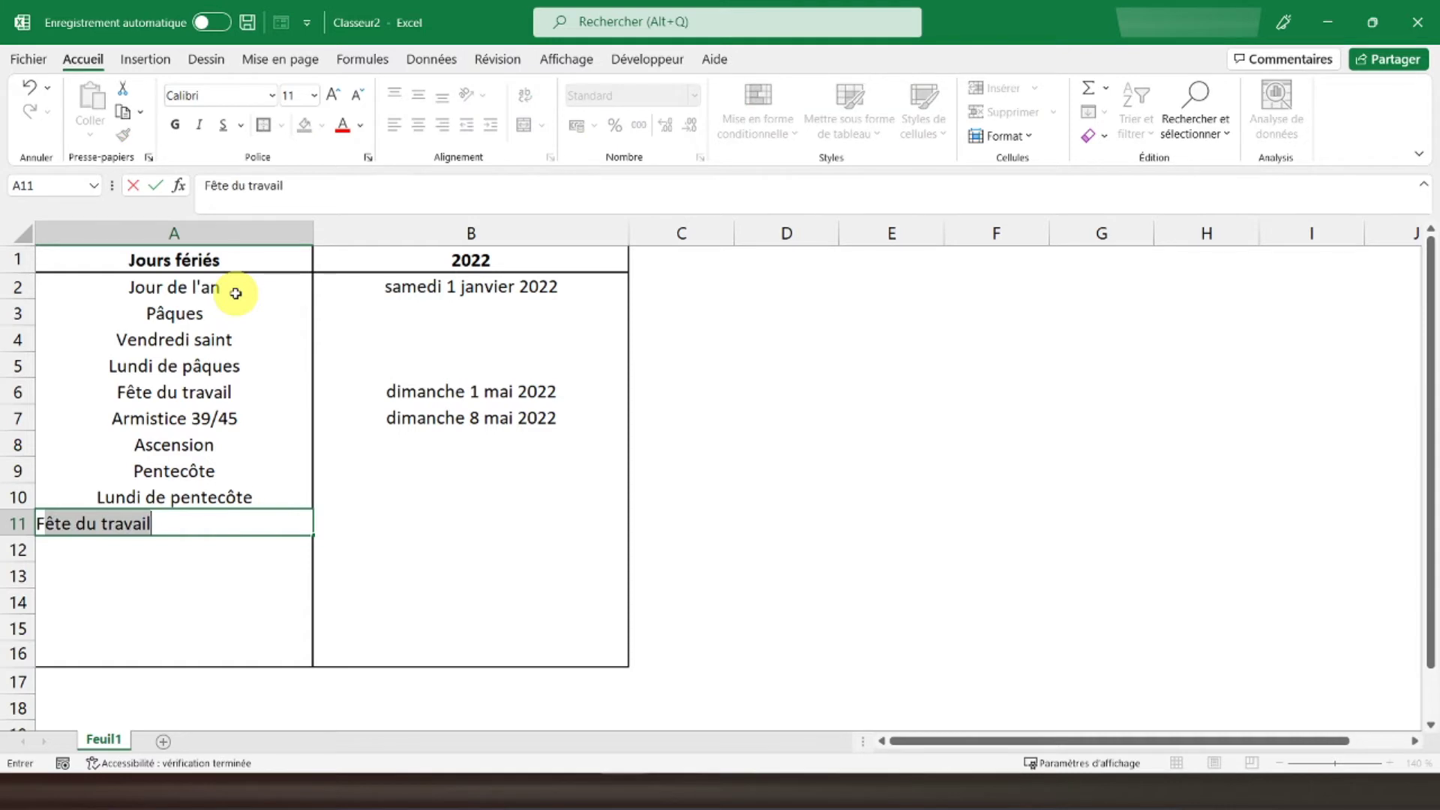
type("ête nationale")
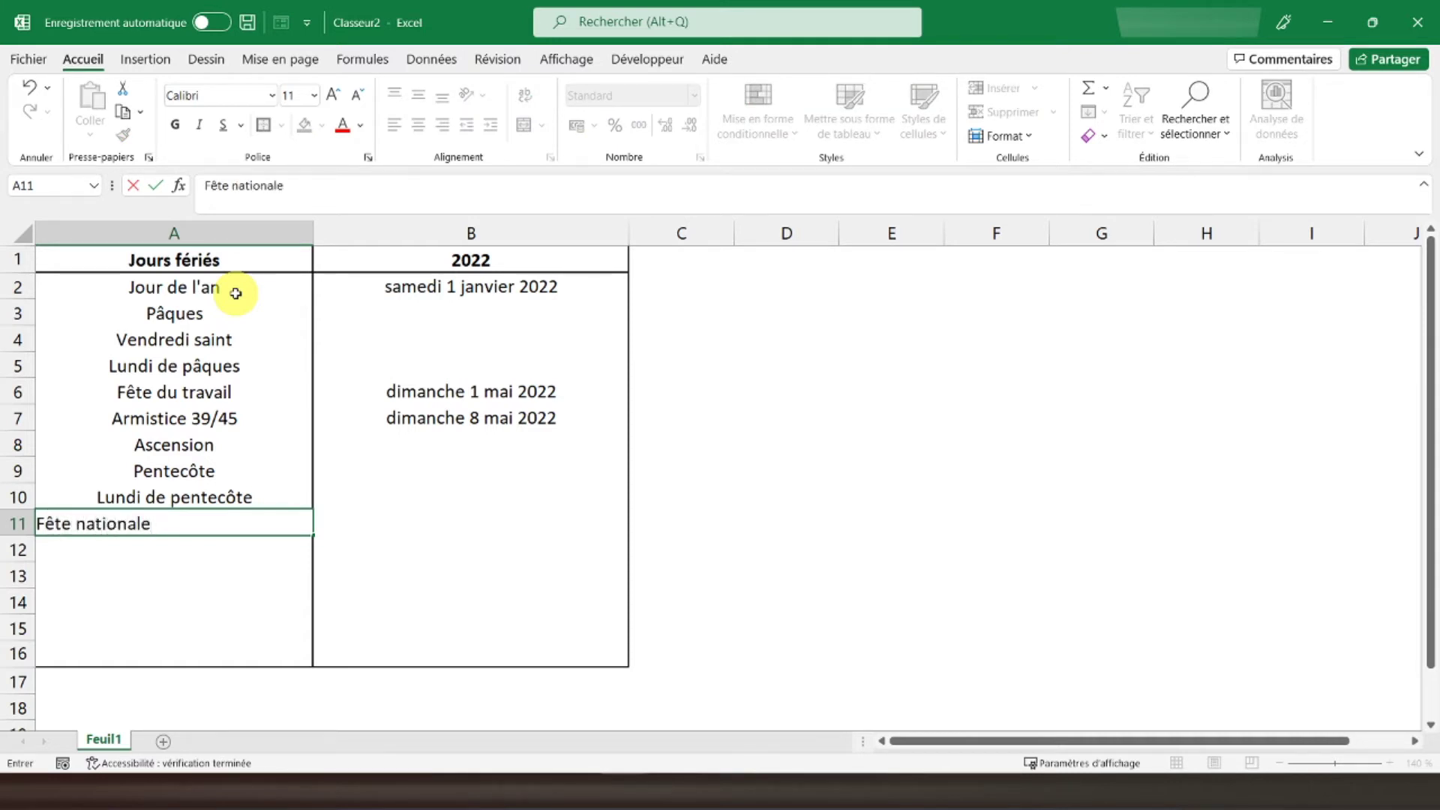
Step: Date Fête nationale with =DATE(B1;7;14) in B11, and type Assomption in A12
key("Tab")
type("=")
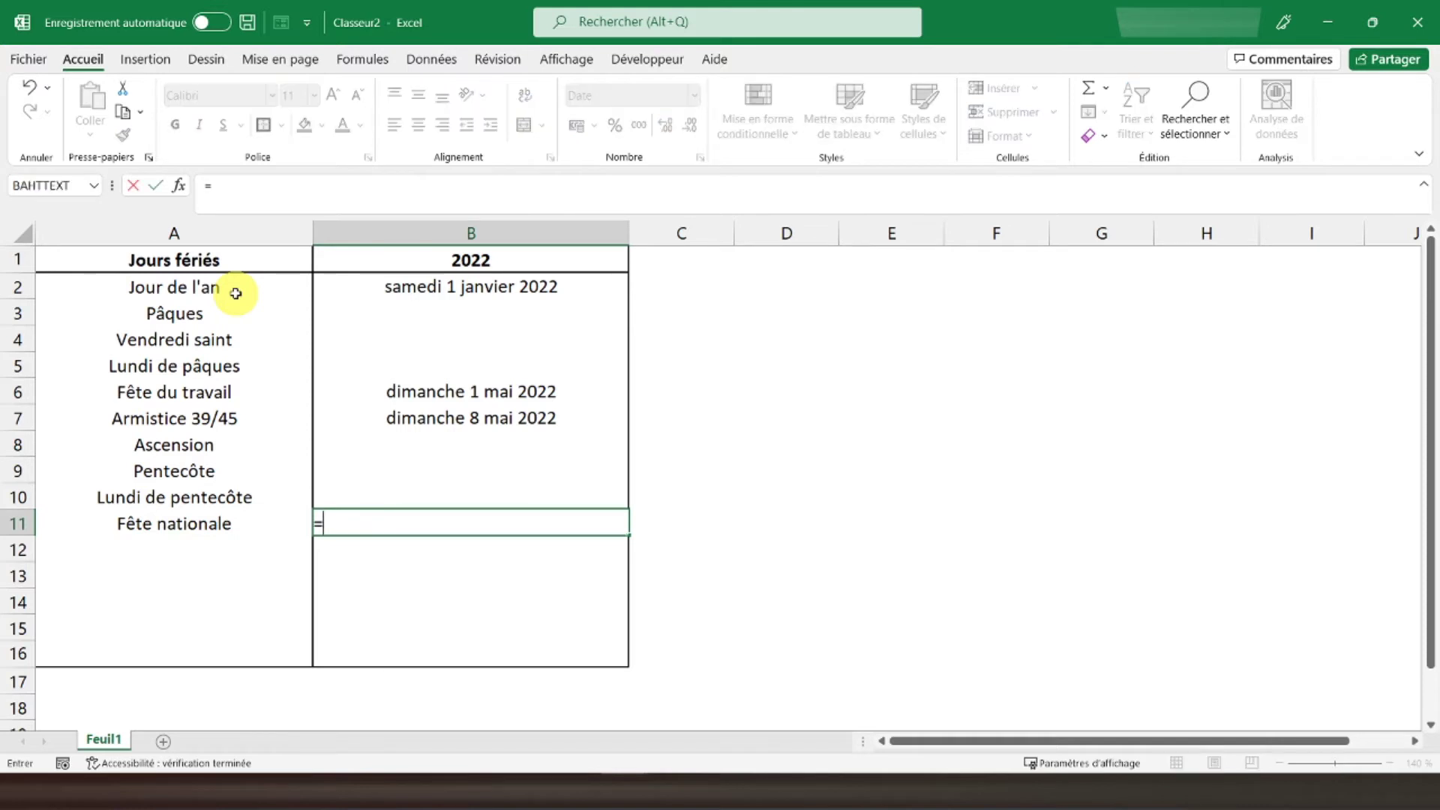
type("date(")
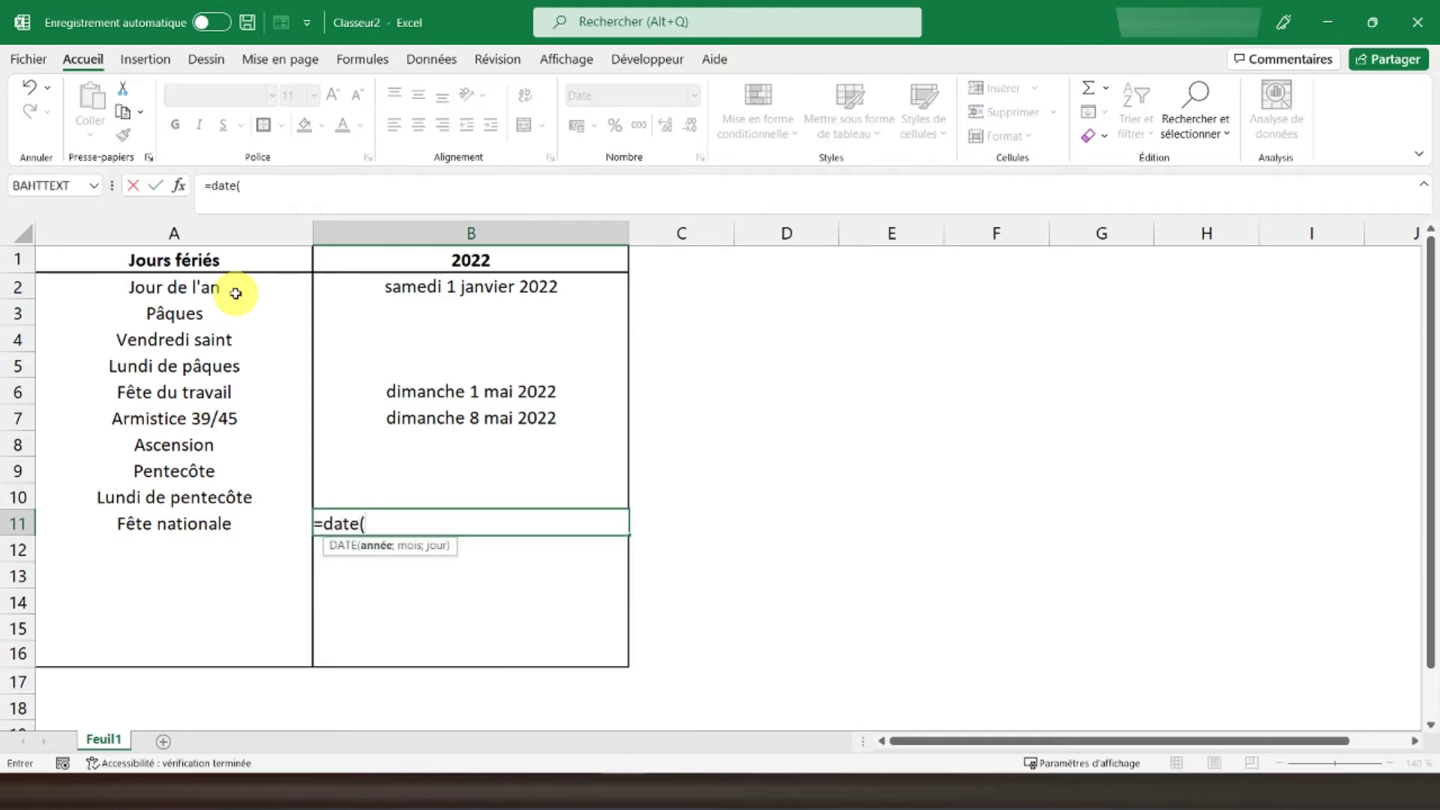
left_click(438, 262)
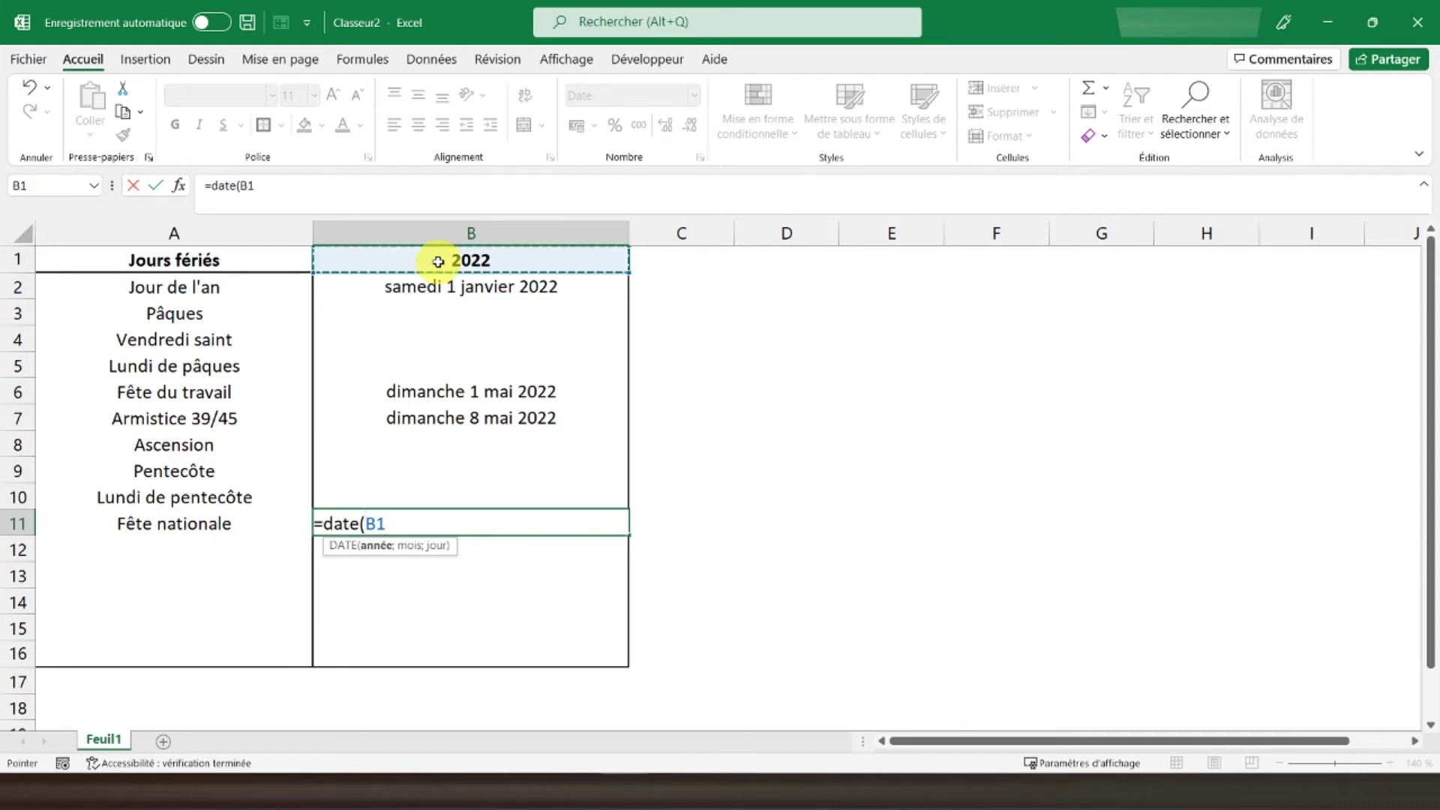
type(";7;")
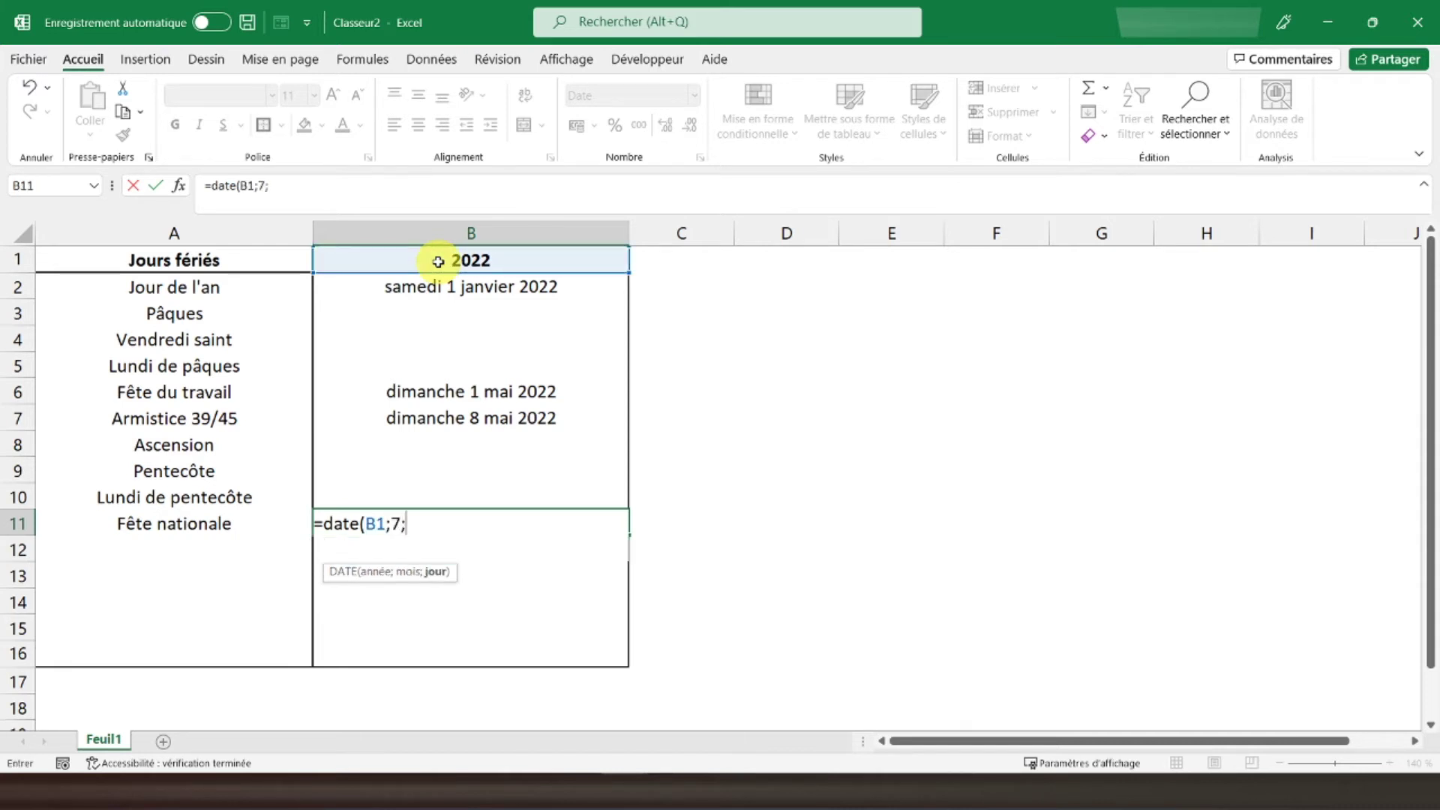
type("14)")
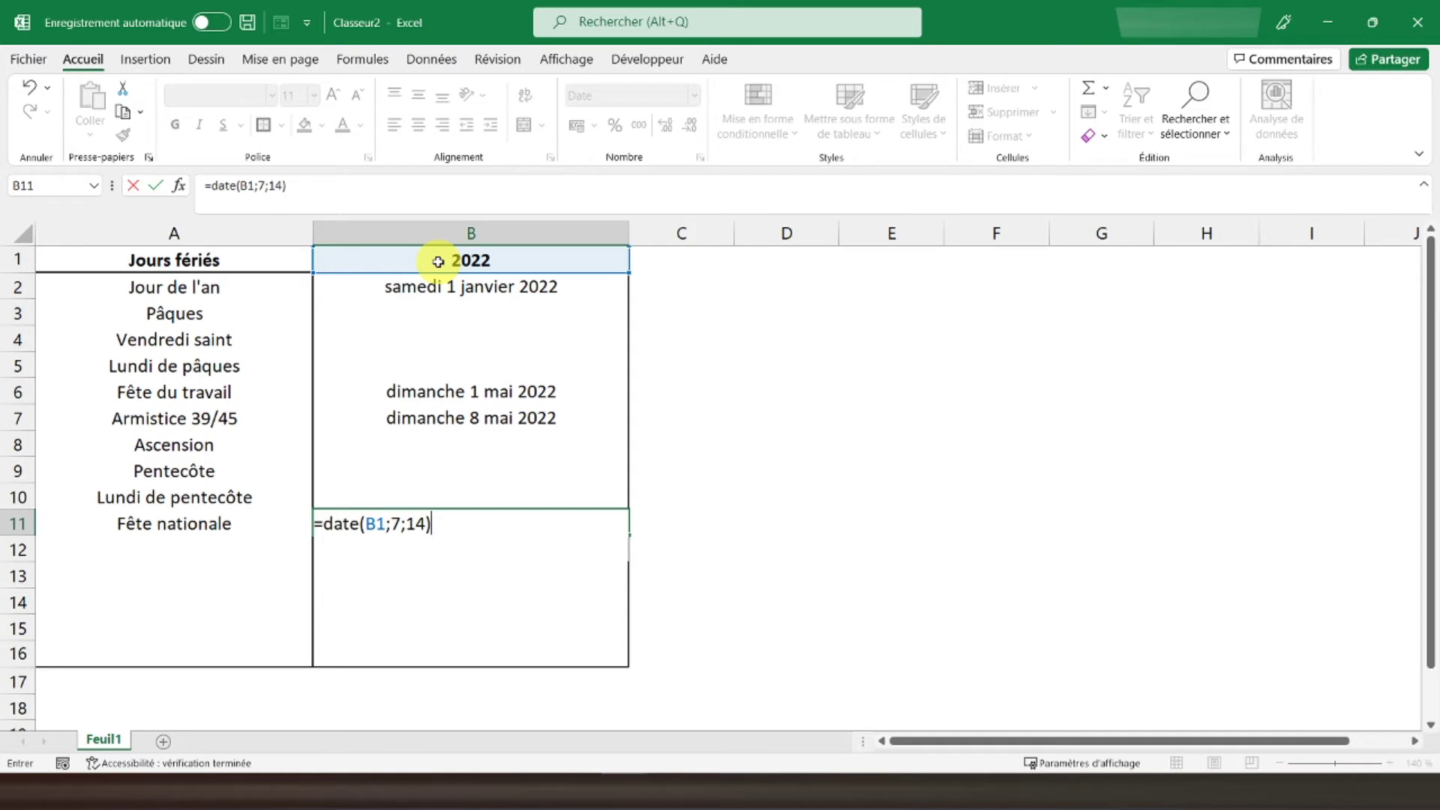
key("Return")
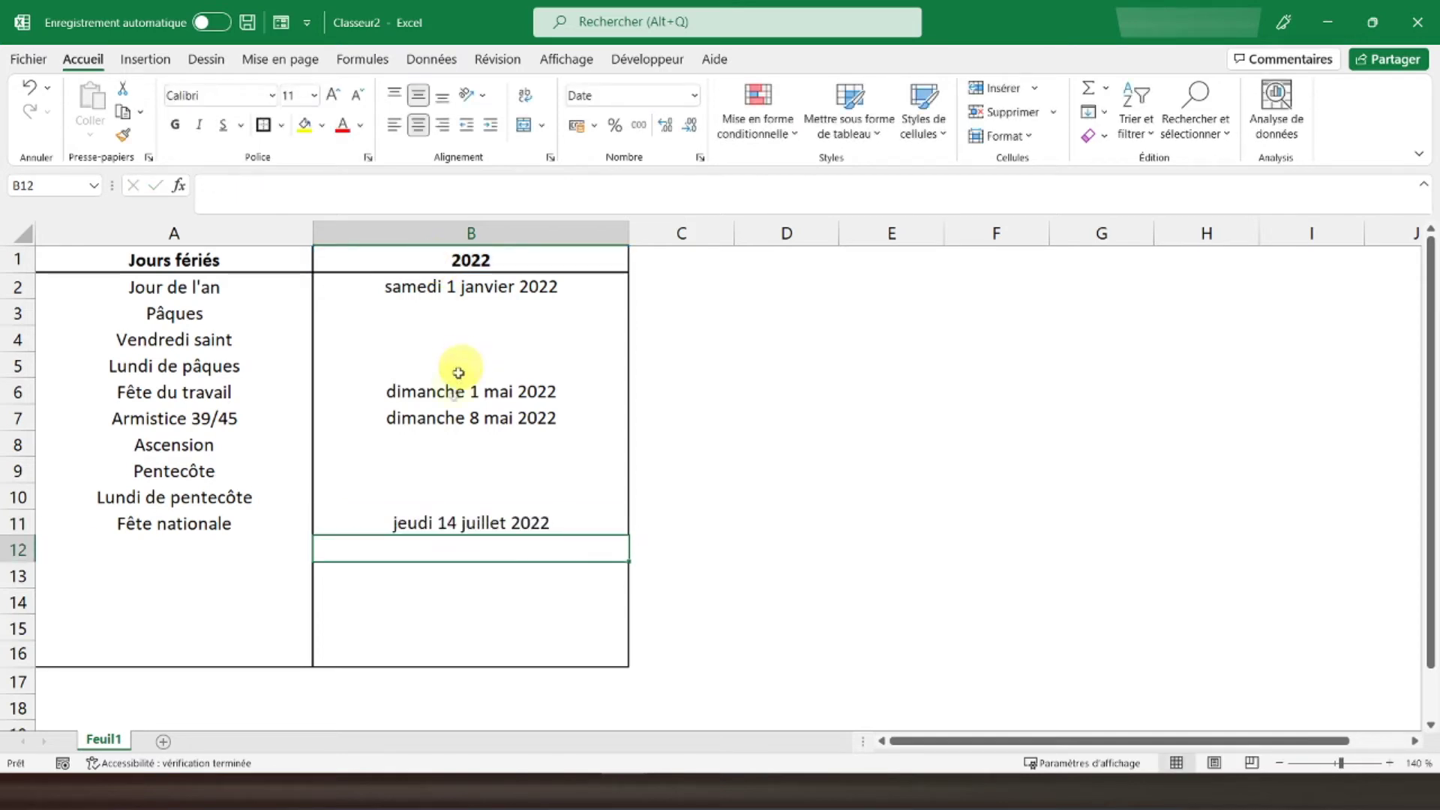
left_click(158, 545)
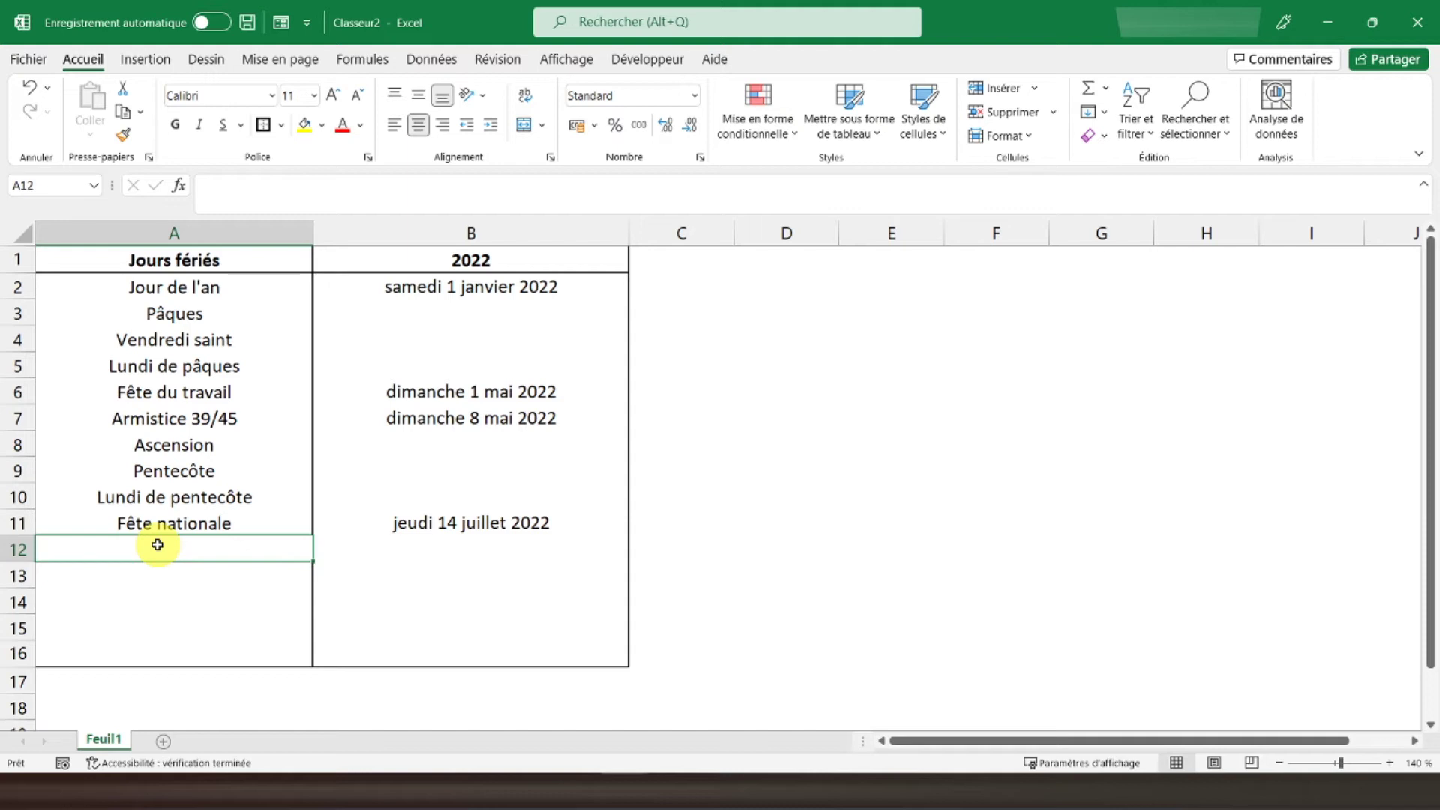
type("Assomption")
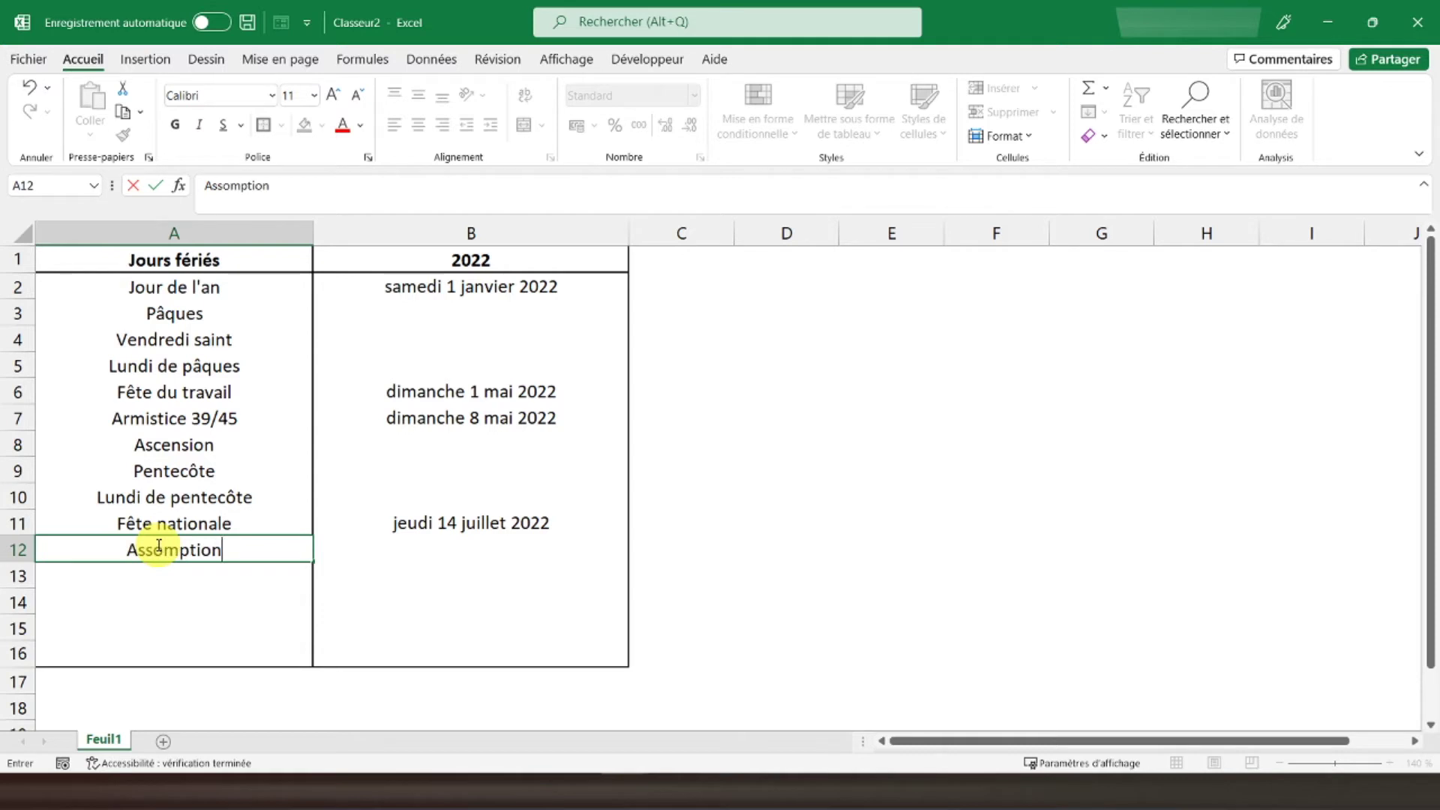
Step: Enter =DATE(B1;8;15) in B12, dating Assomption lundi 15 août 2022
key("Tab")
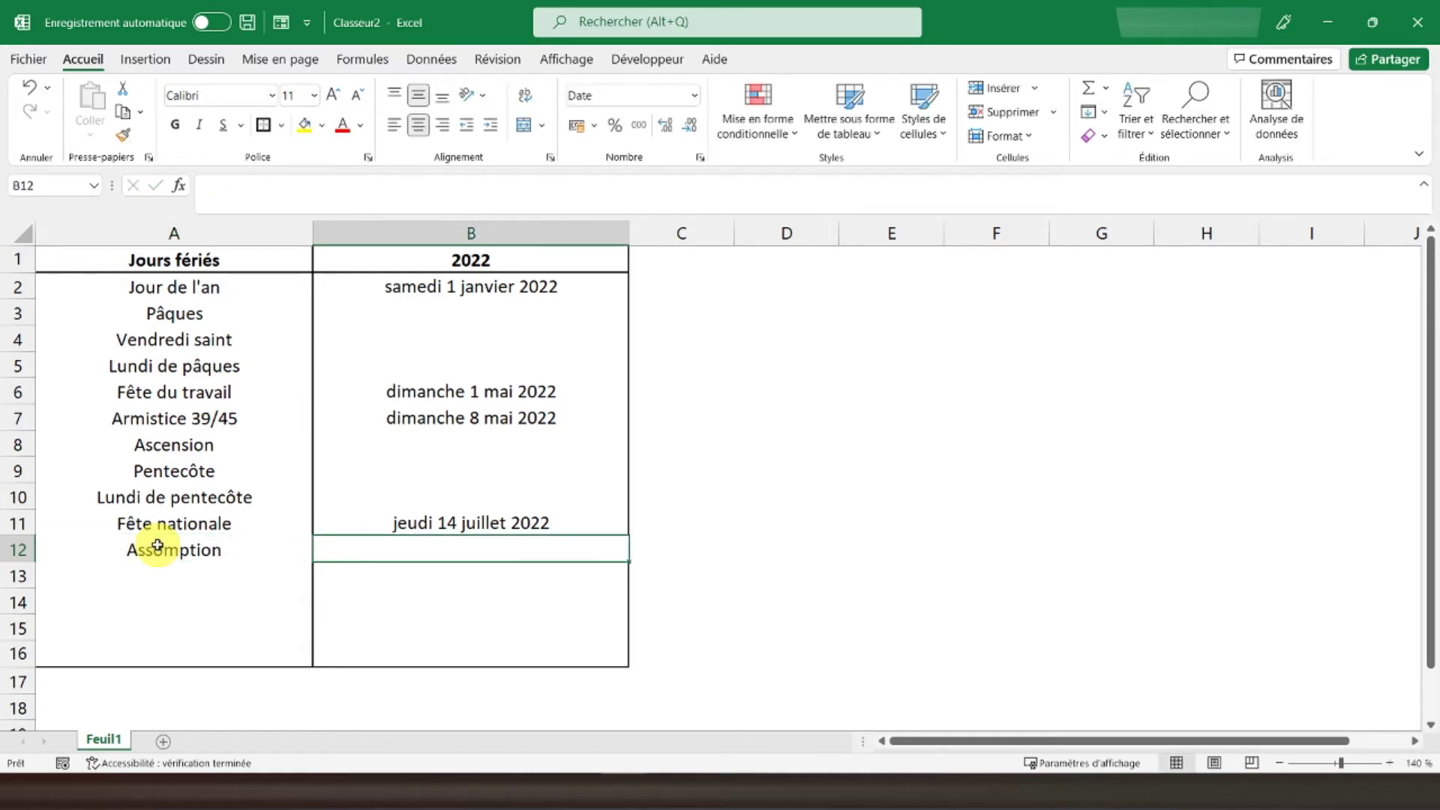
type("=date")
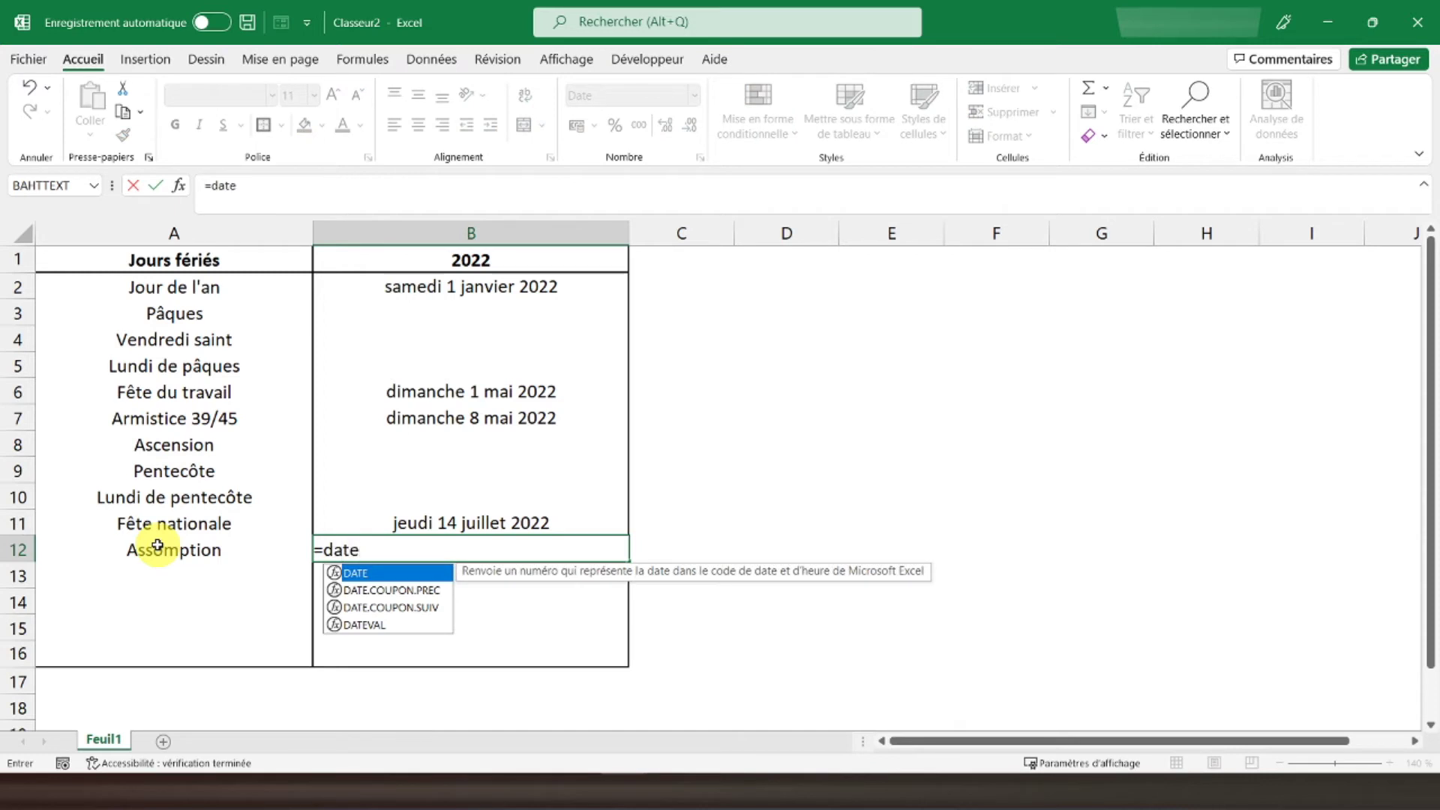
type("(")
key("Up")
key("Up")
key("Up")
key("Up")
key("Up")
key("Up")
key("Up")
key("Up")
key("Up")
key("Up")
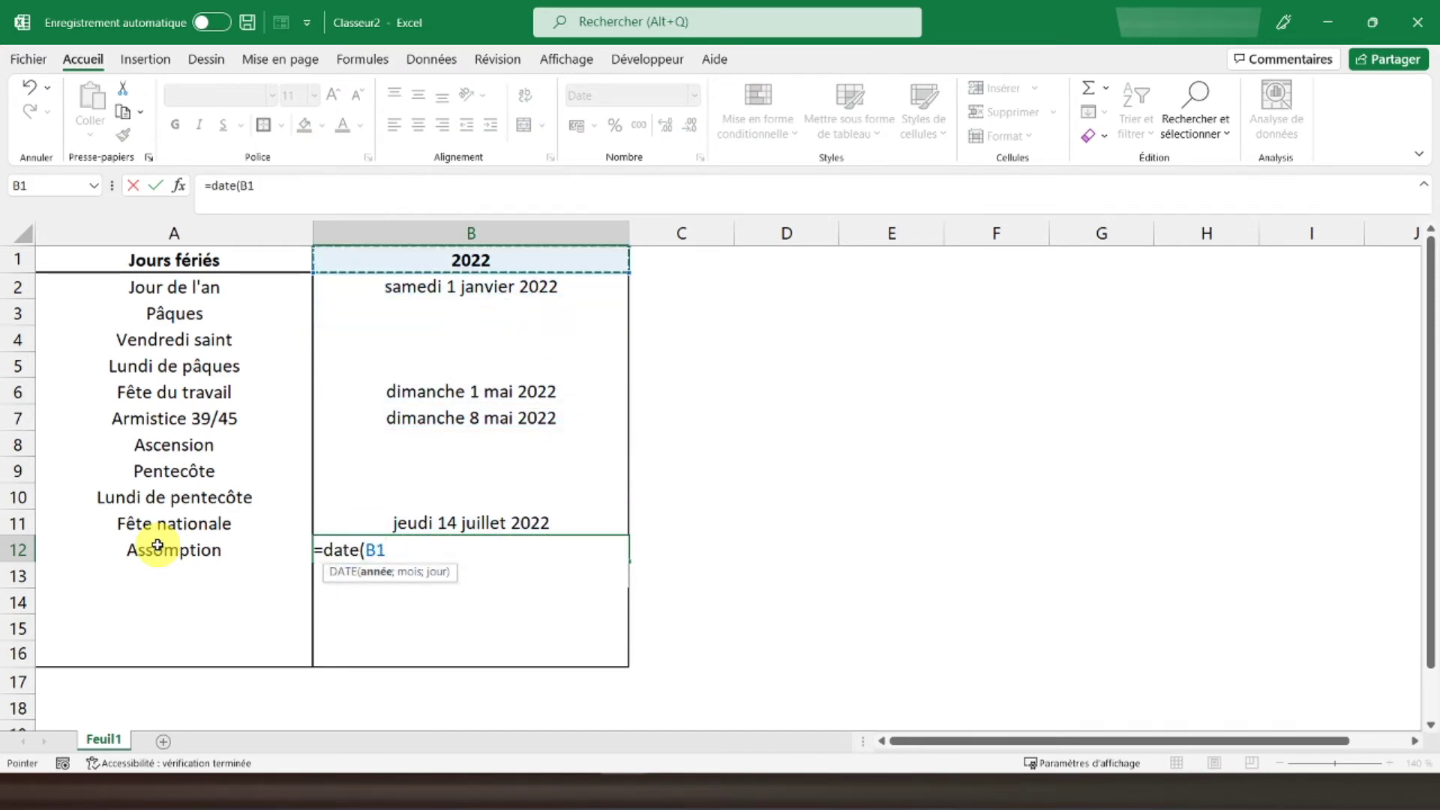
type(";8;15")
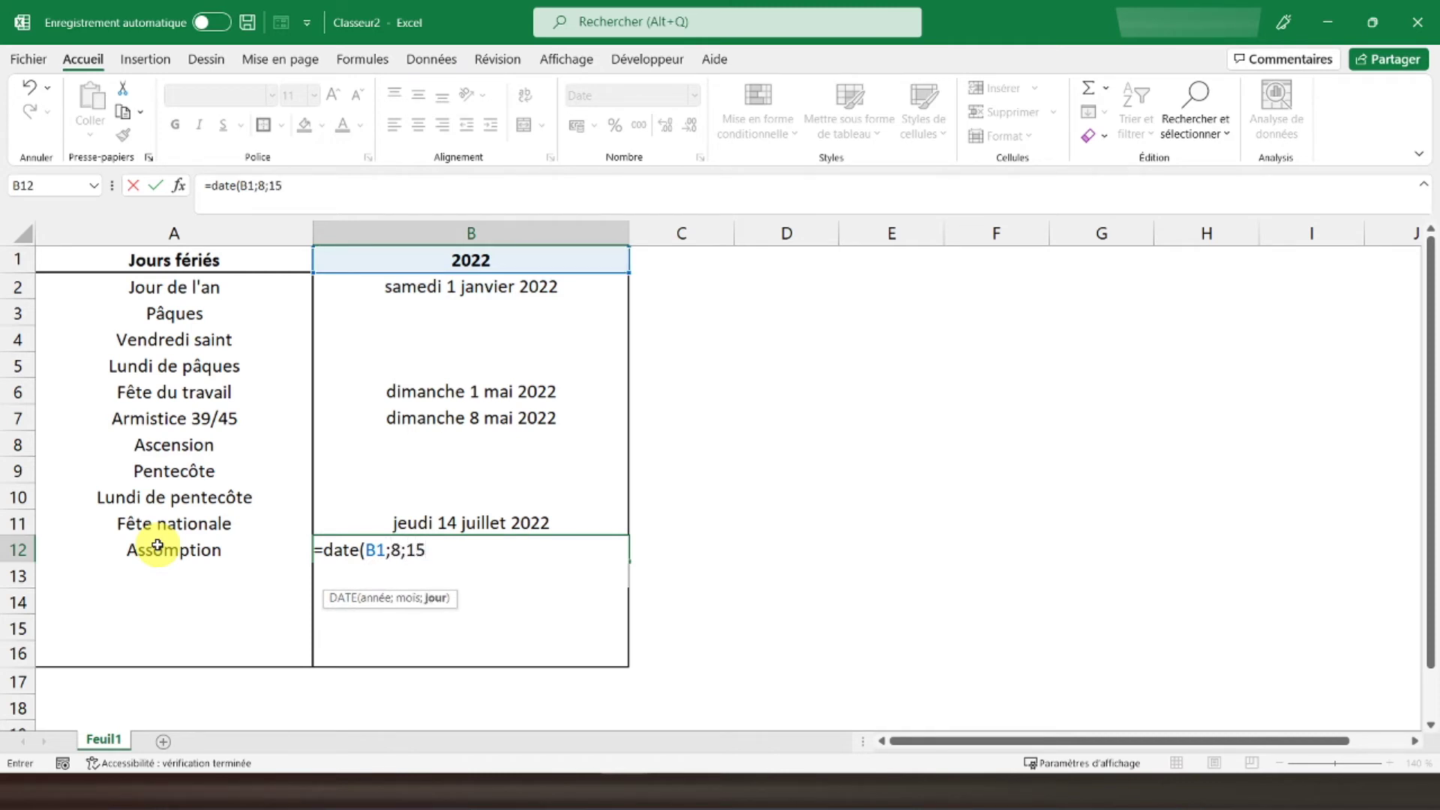
type(")")
key("Return")
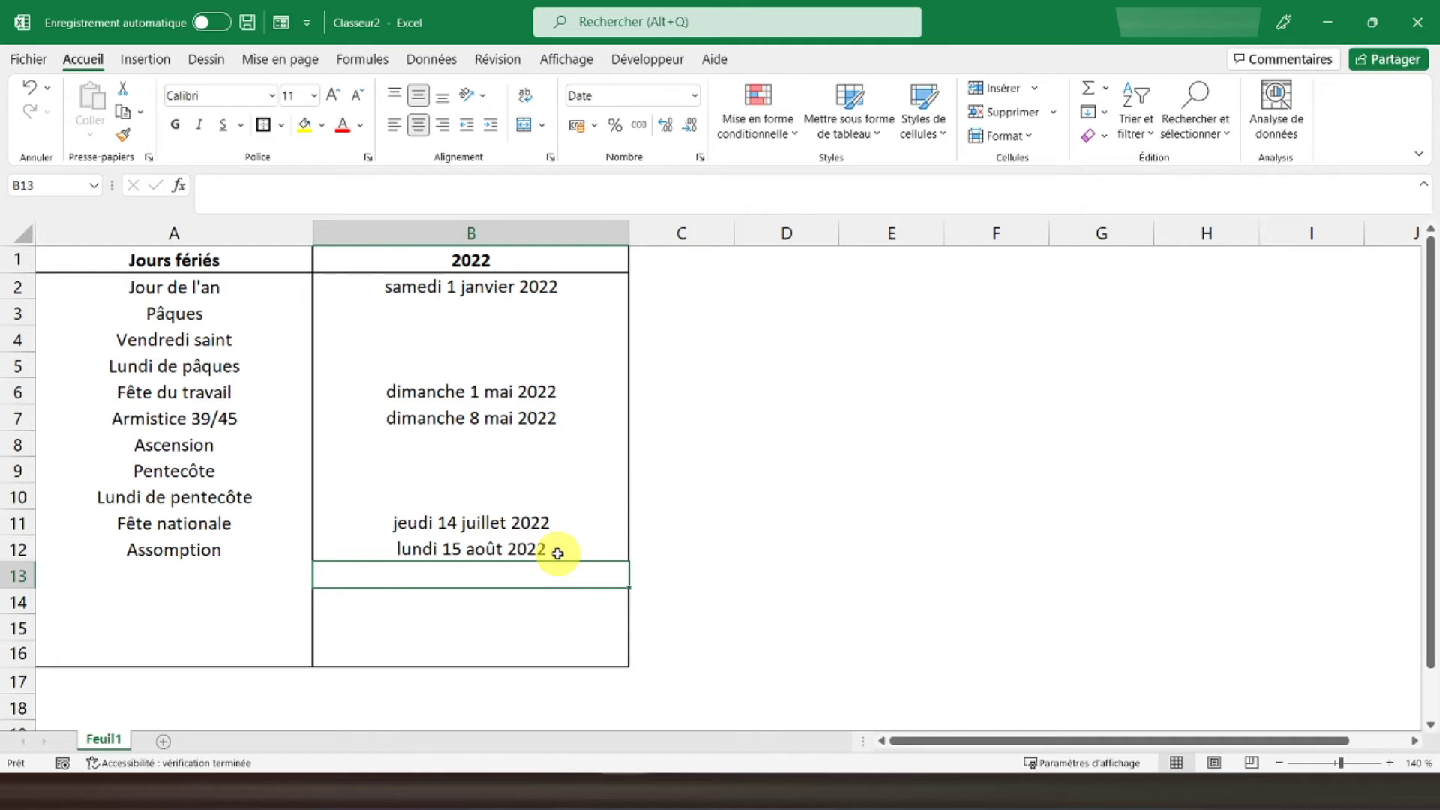
left_click(109, 574)
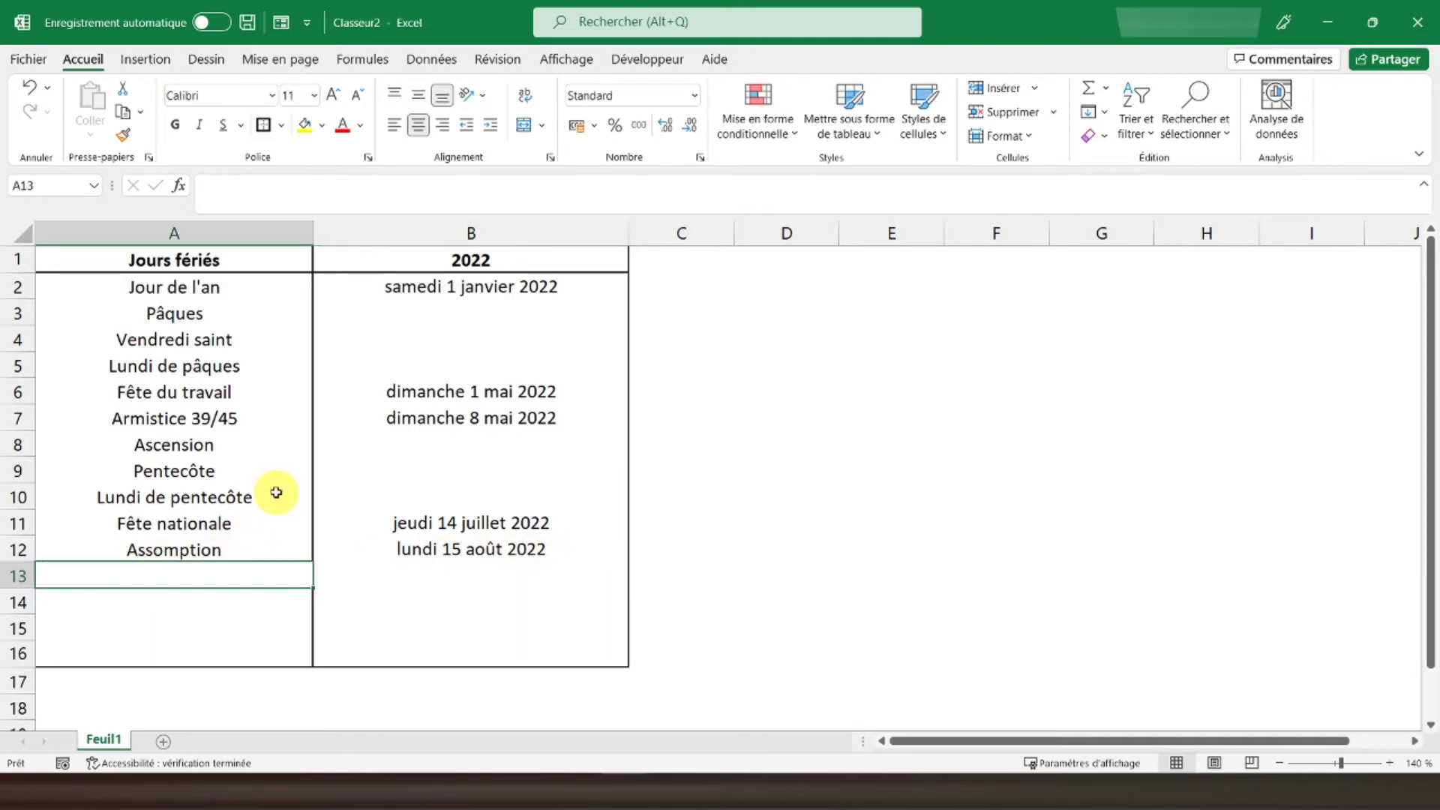
Step: Add Toussaint in A13 dated =DATE(B1;11;1), and type Armistice 14/18 in A14
type("Toussaint")
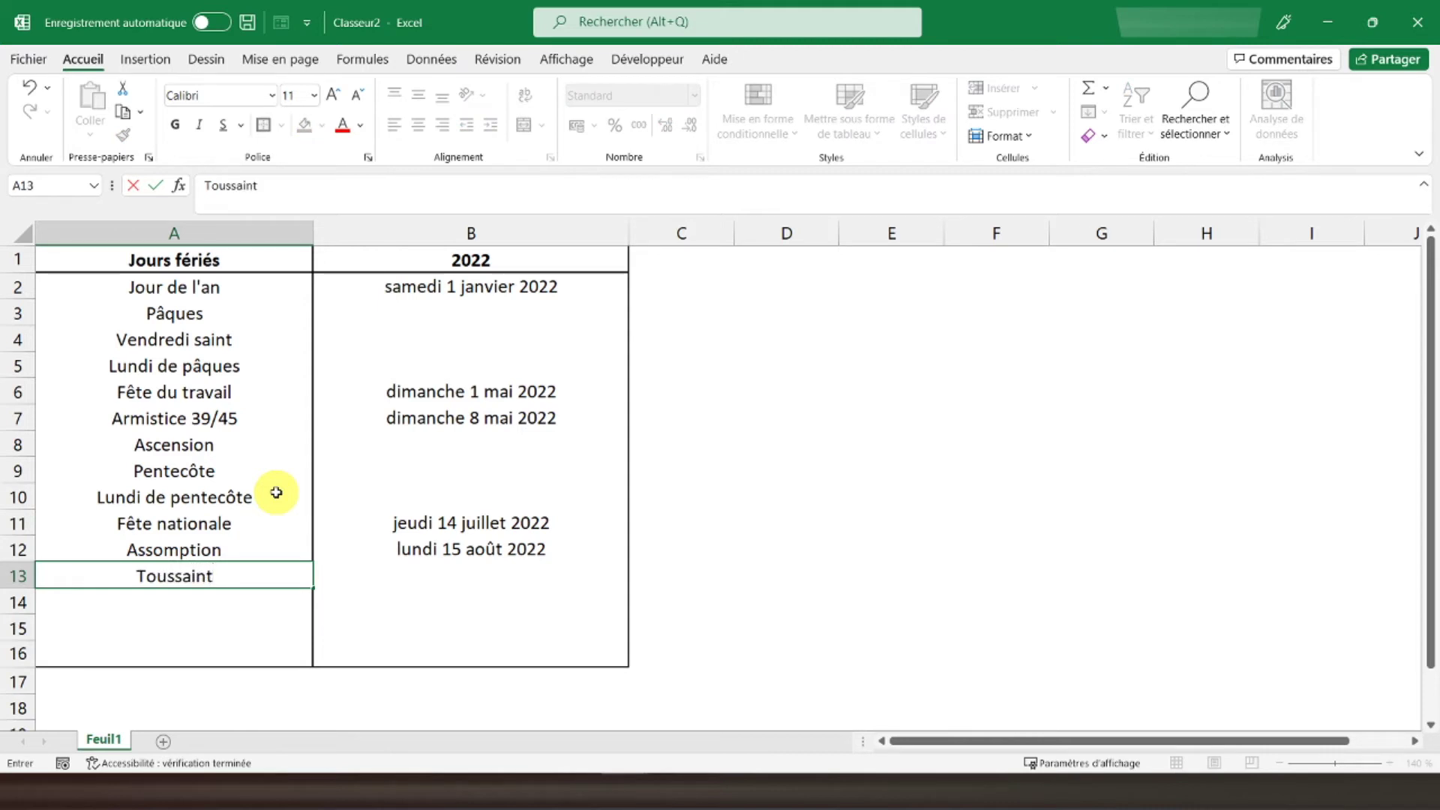
key("Tab")
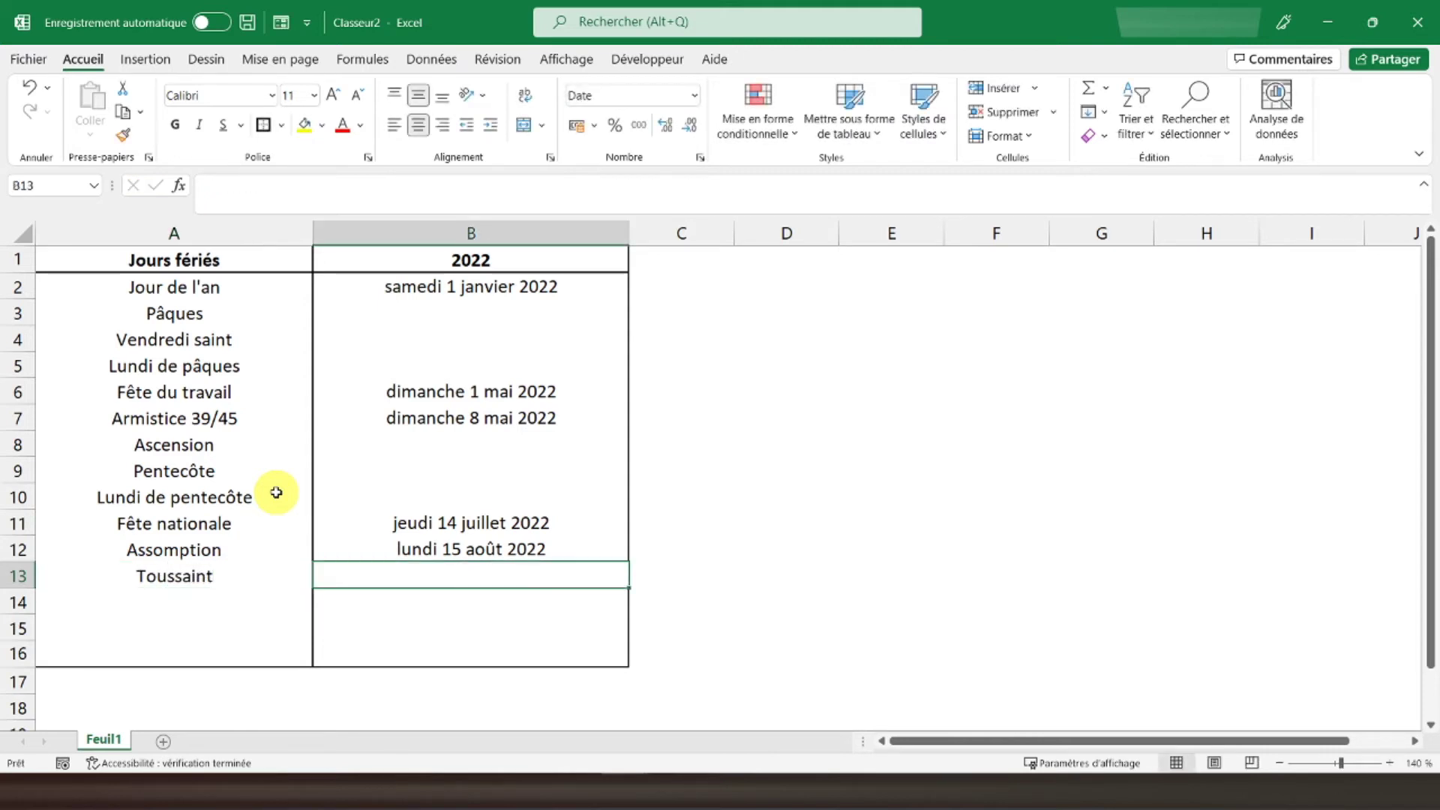
type("=date(")
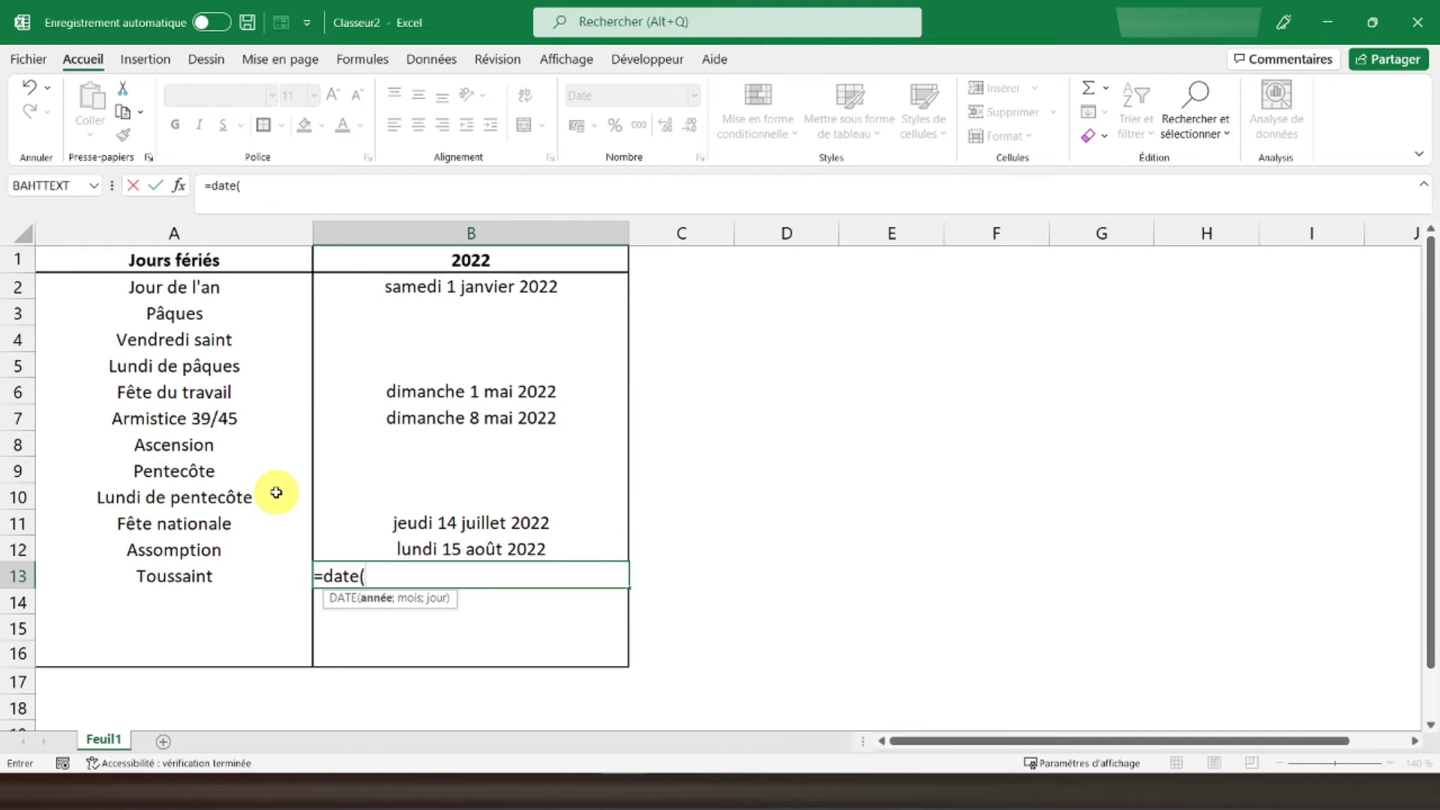
left_click(470, 258)
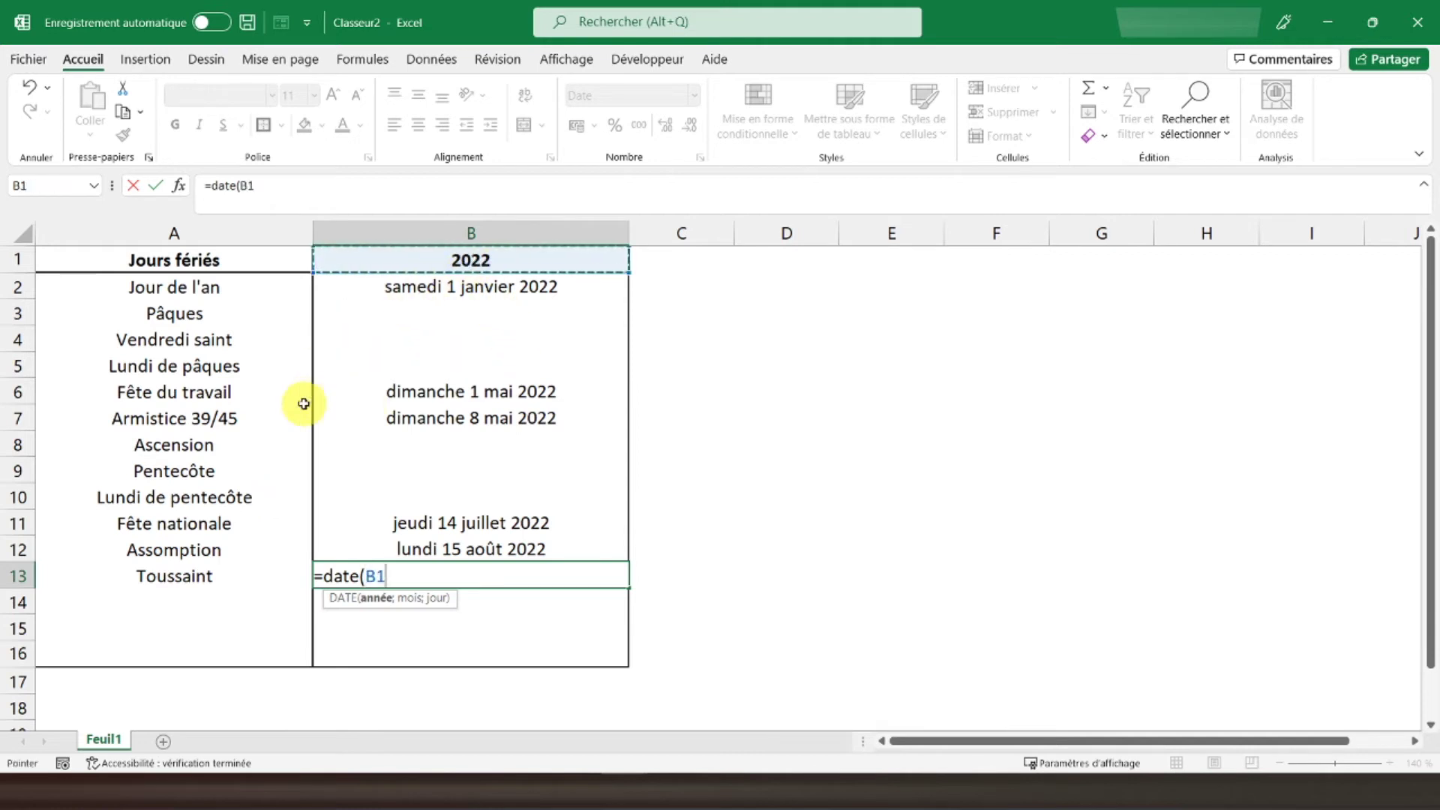
type(";")
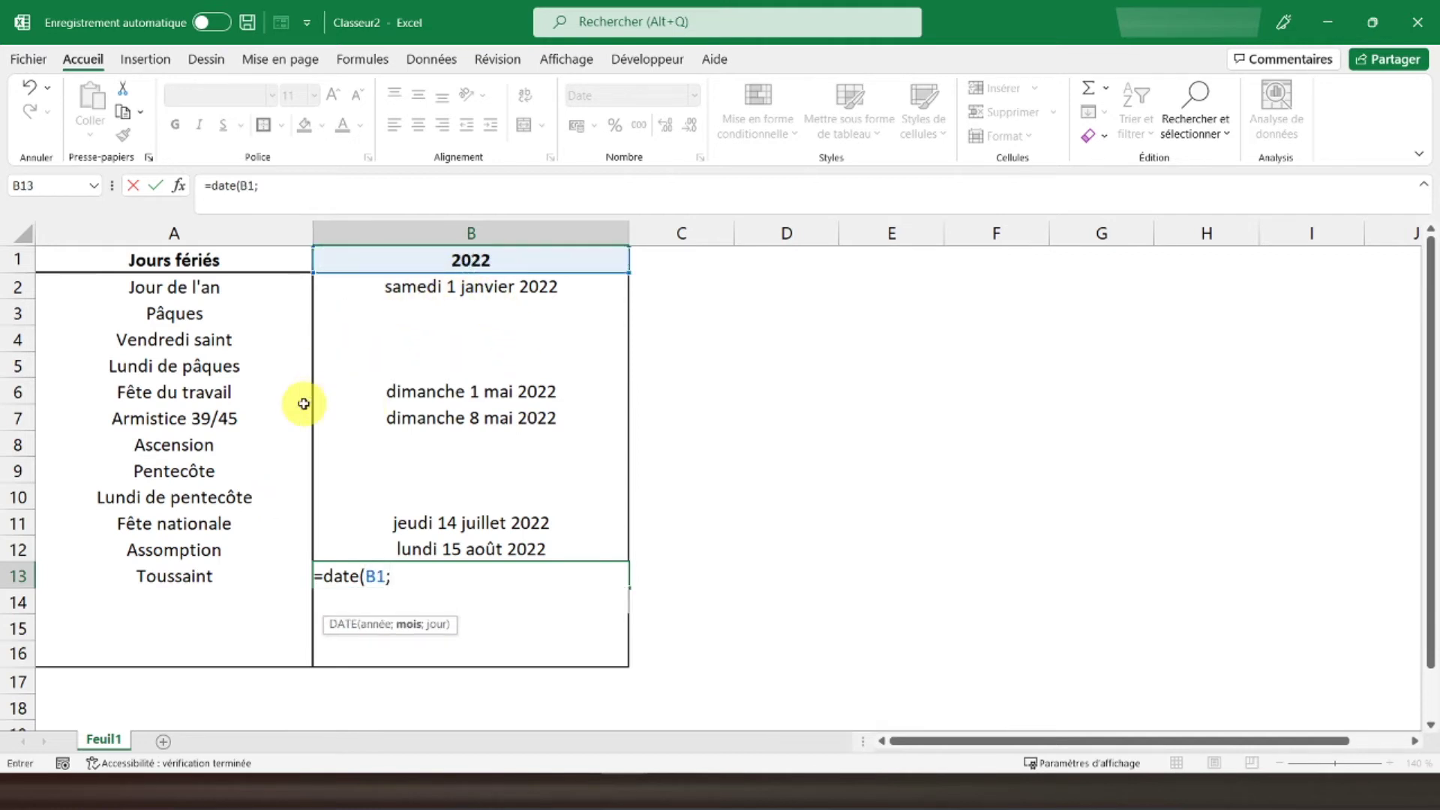
type("11")
type(";")
type("1)")
key("Return")
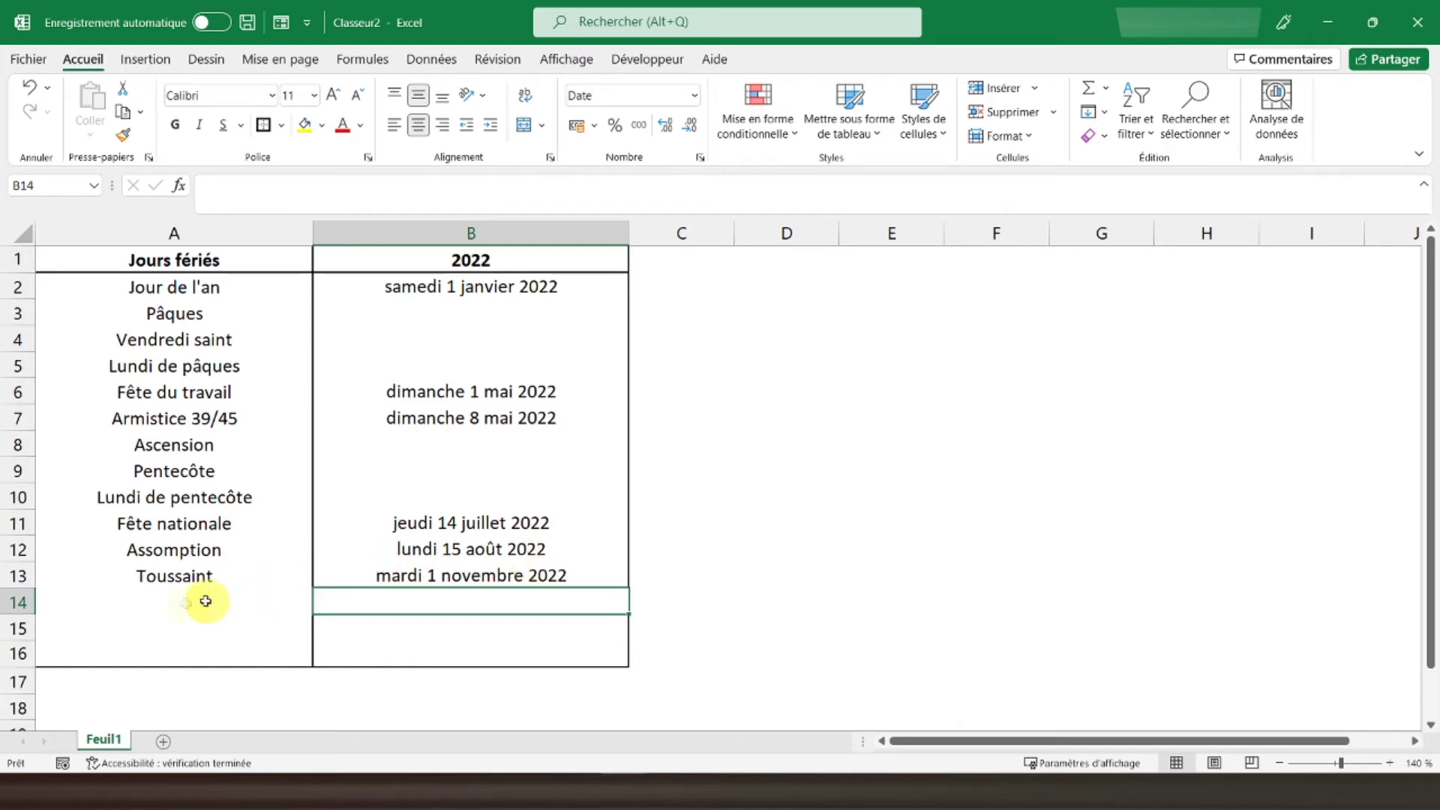
left_click(171, 607)
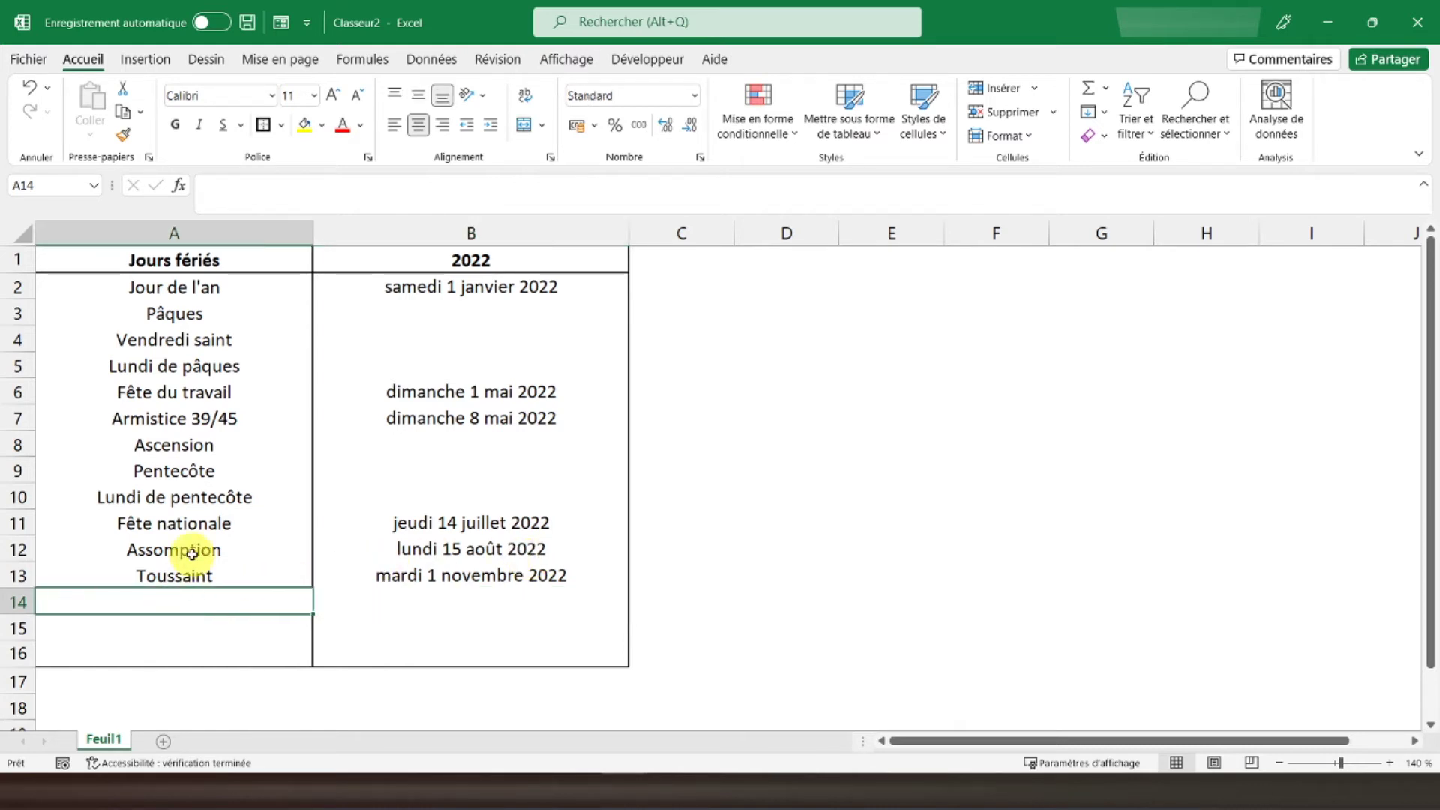
type("Armistice 14/18")
Step: Confirm Armistice 14/18 in A14 and date it in B14 with =DATE(B1;11;11)
key("Return")
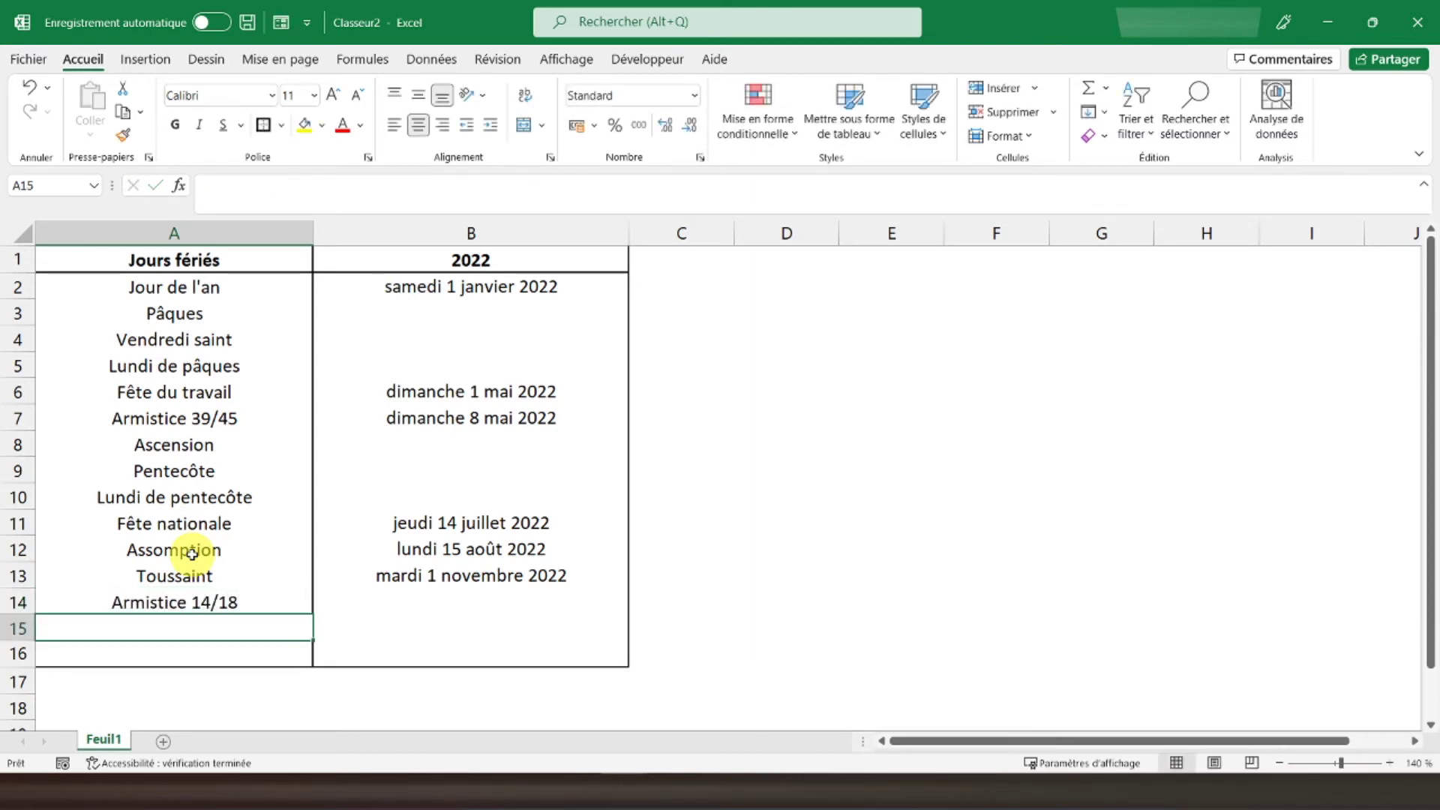
key("Right")
key("Up")
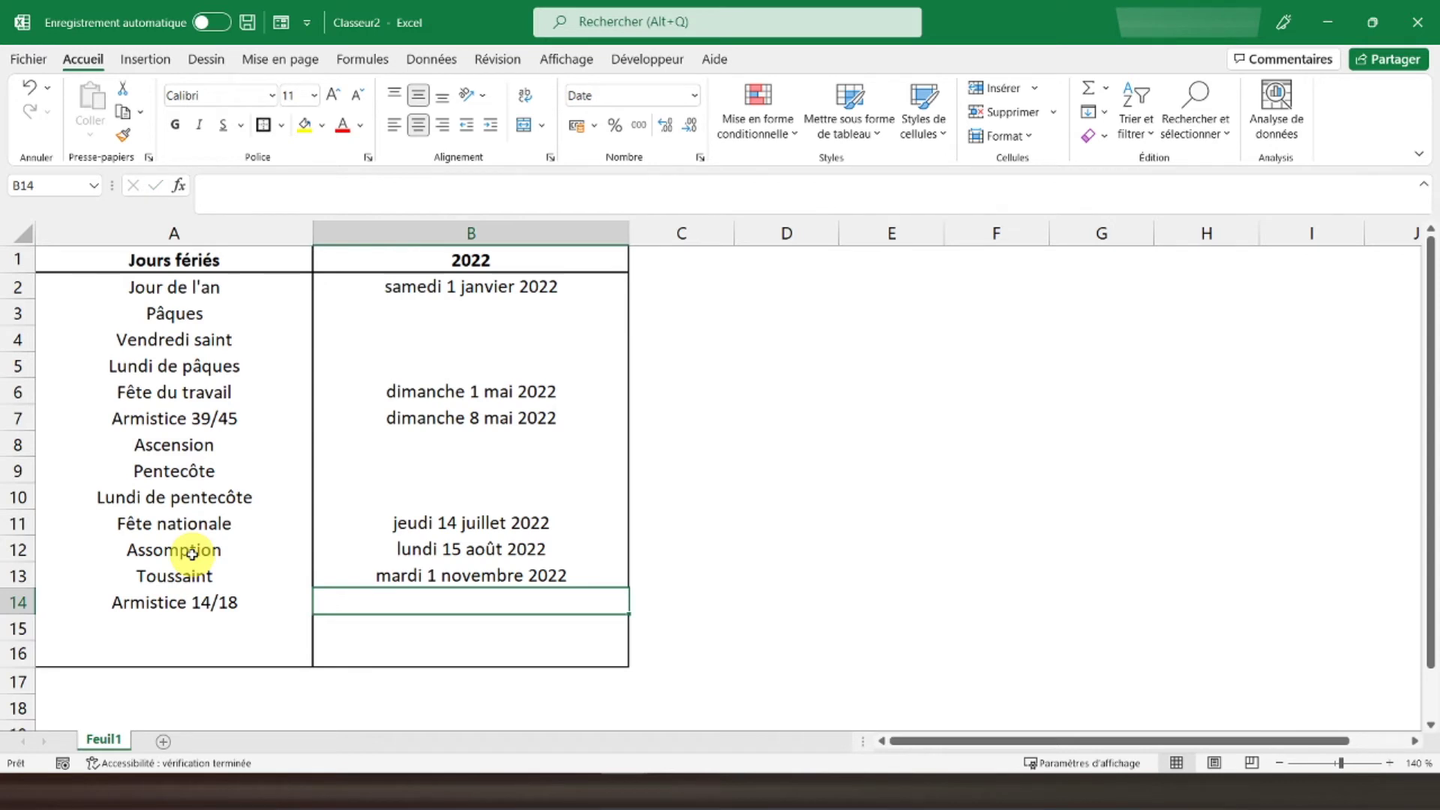
type("=date(")
left_click(442, 262)
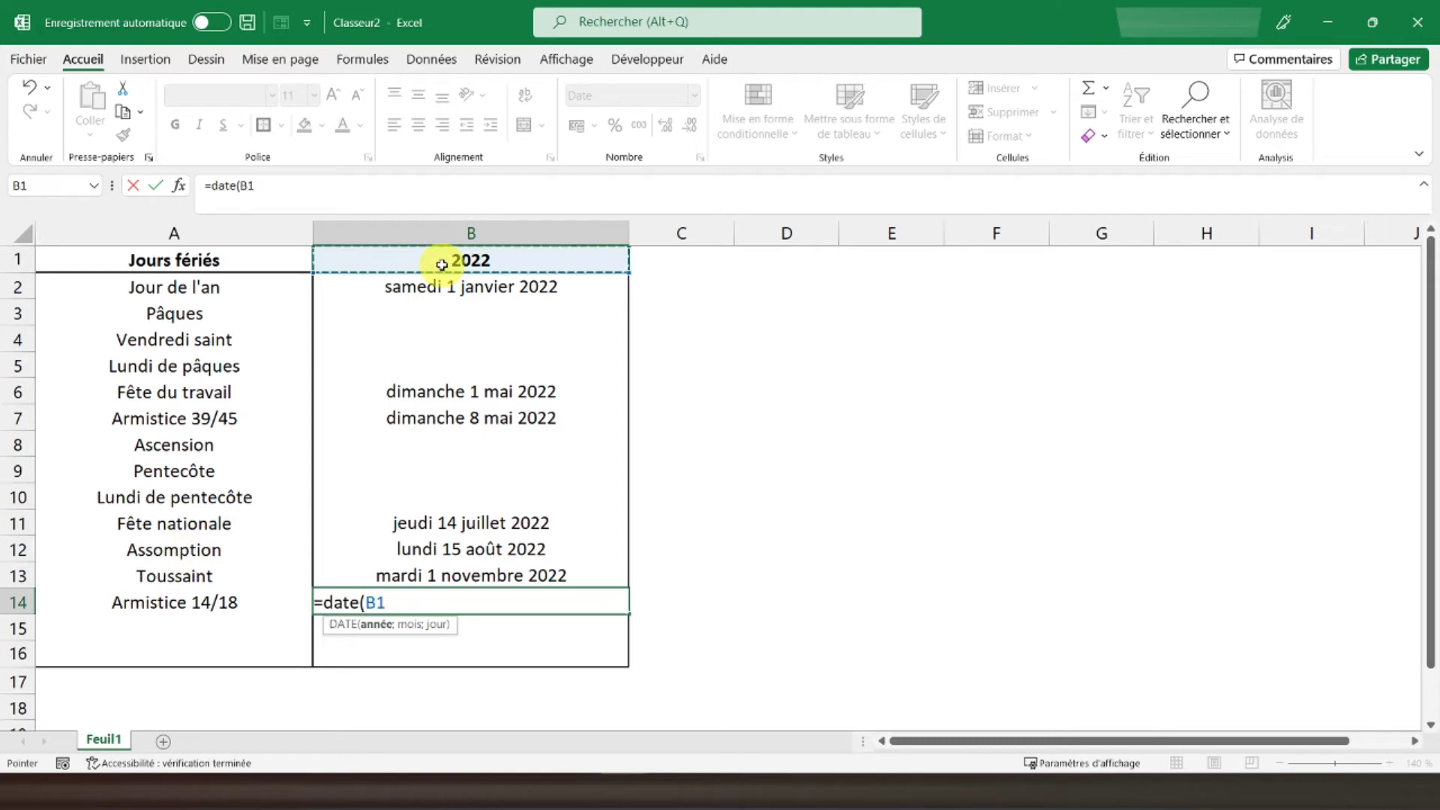
type(";")
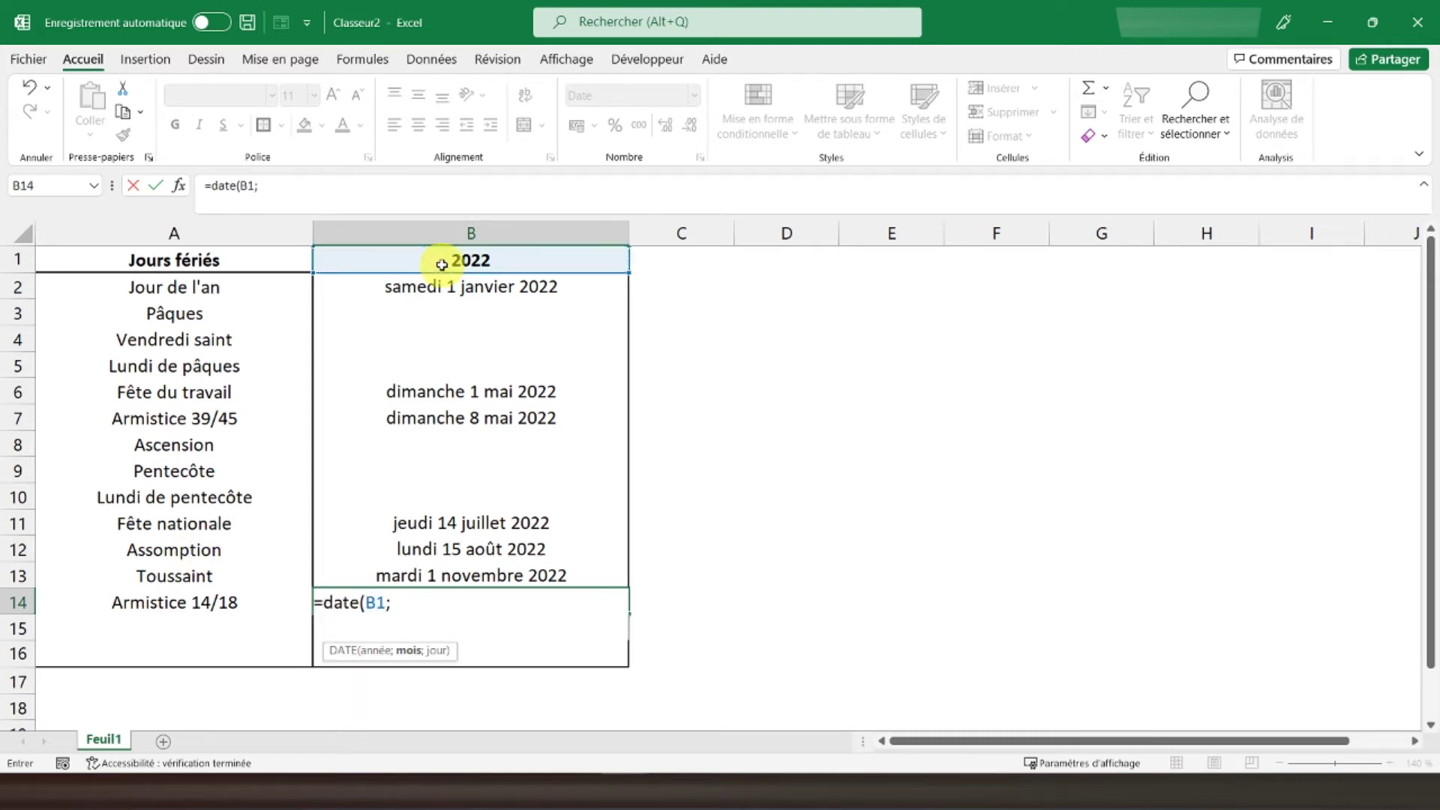
type("11")
type(";11)")
key("Return")
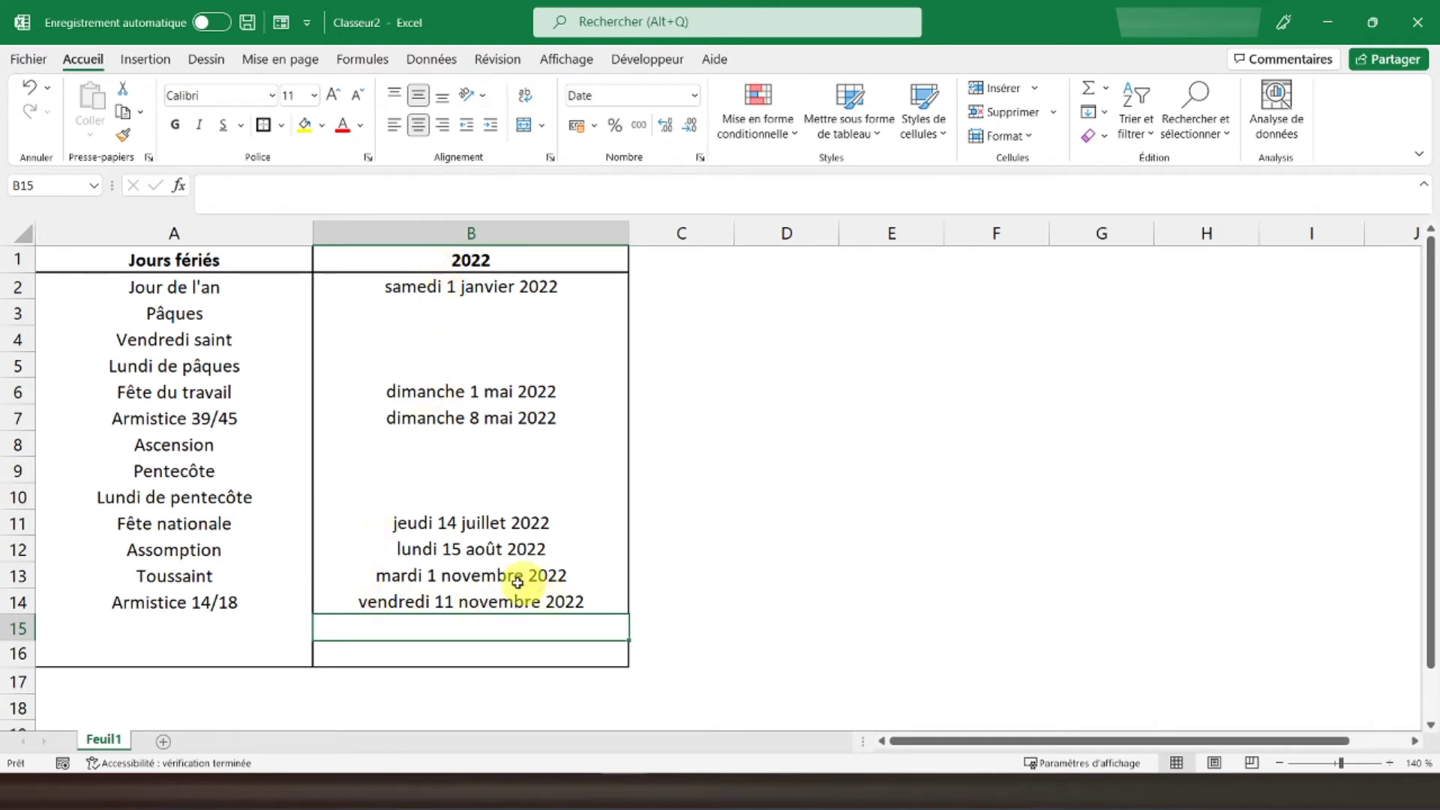
left_click(204, 623)
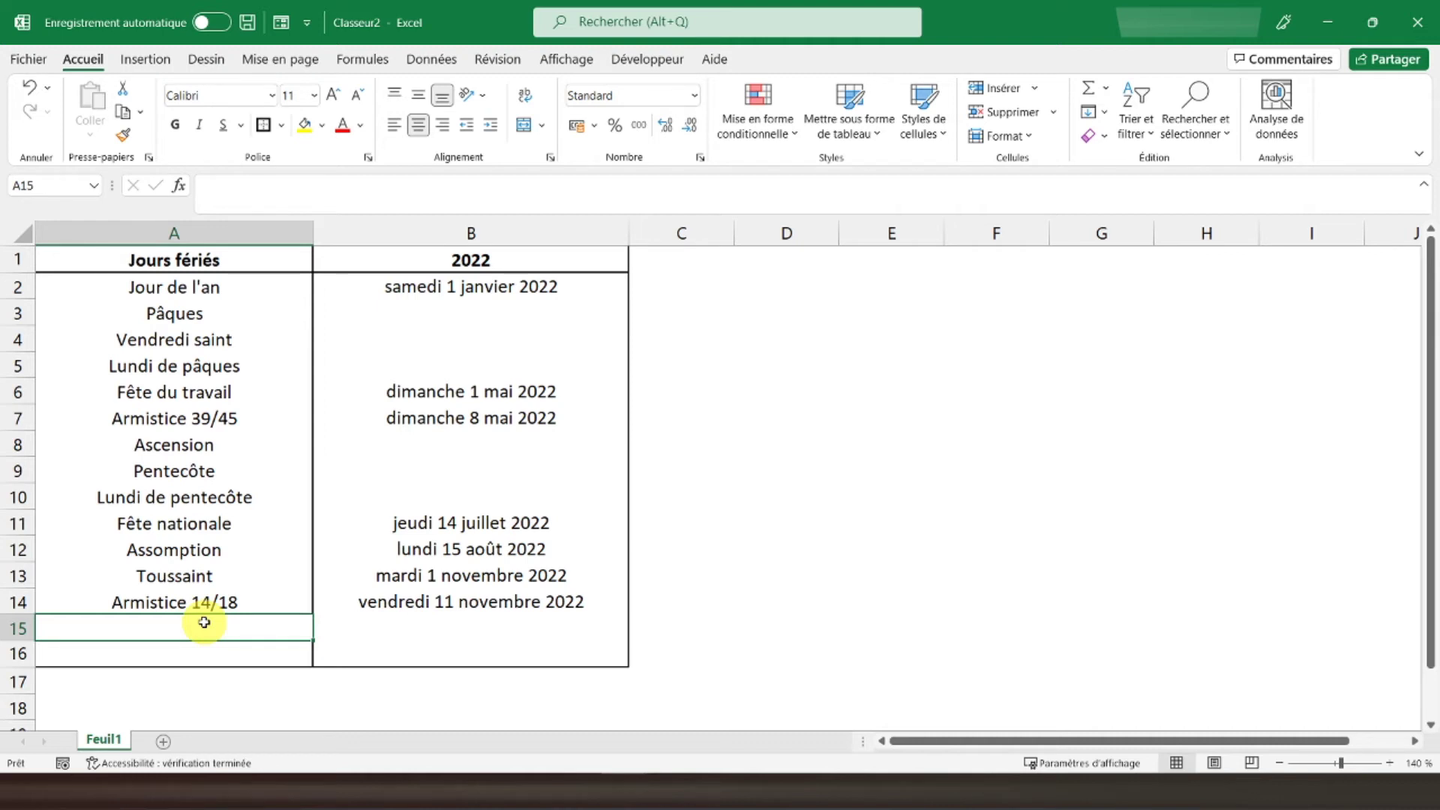
Step: Enter Noel in A15 with the date formula =DATE(B1;12;25) in B15
type("Noel")
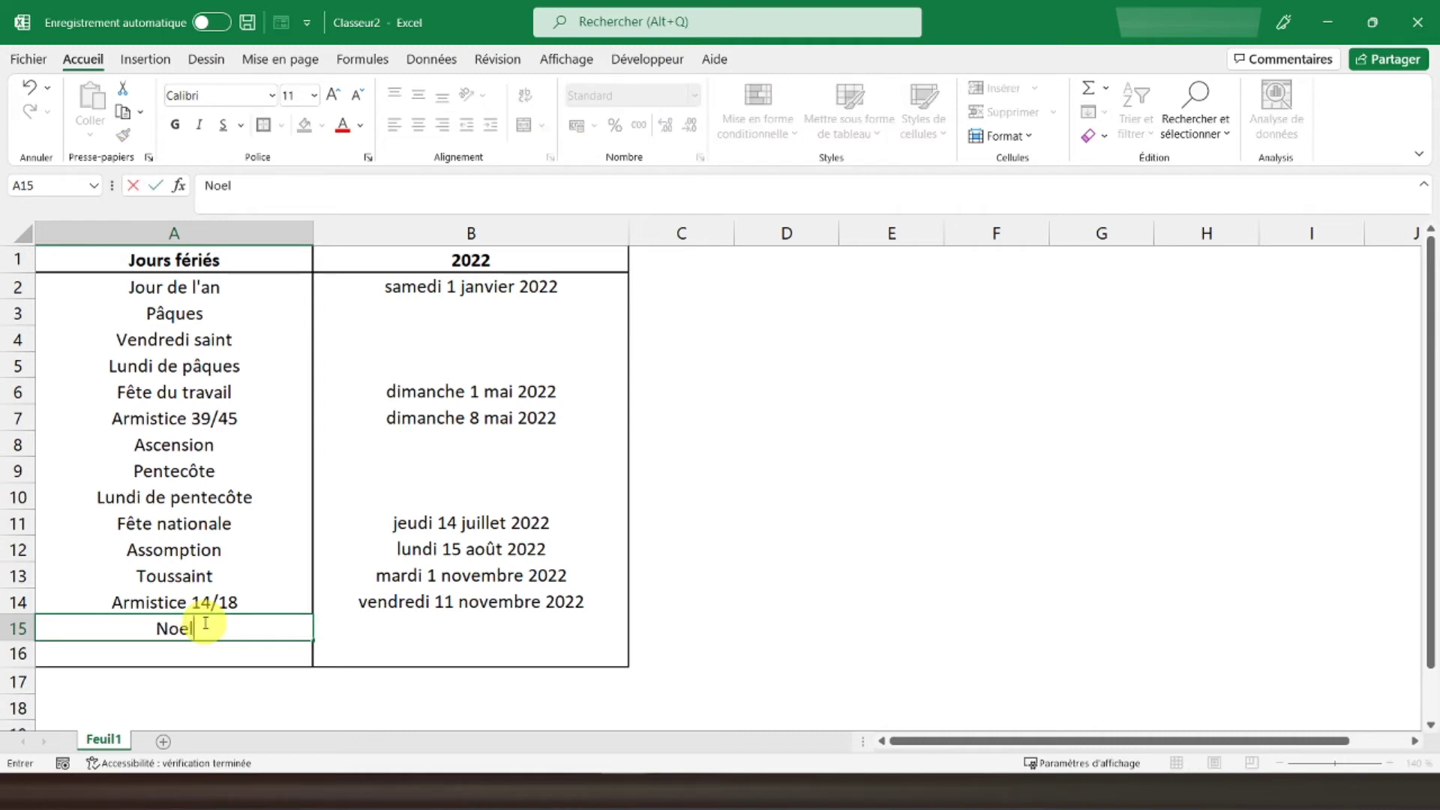
key("Tab")
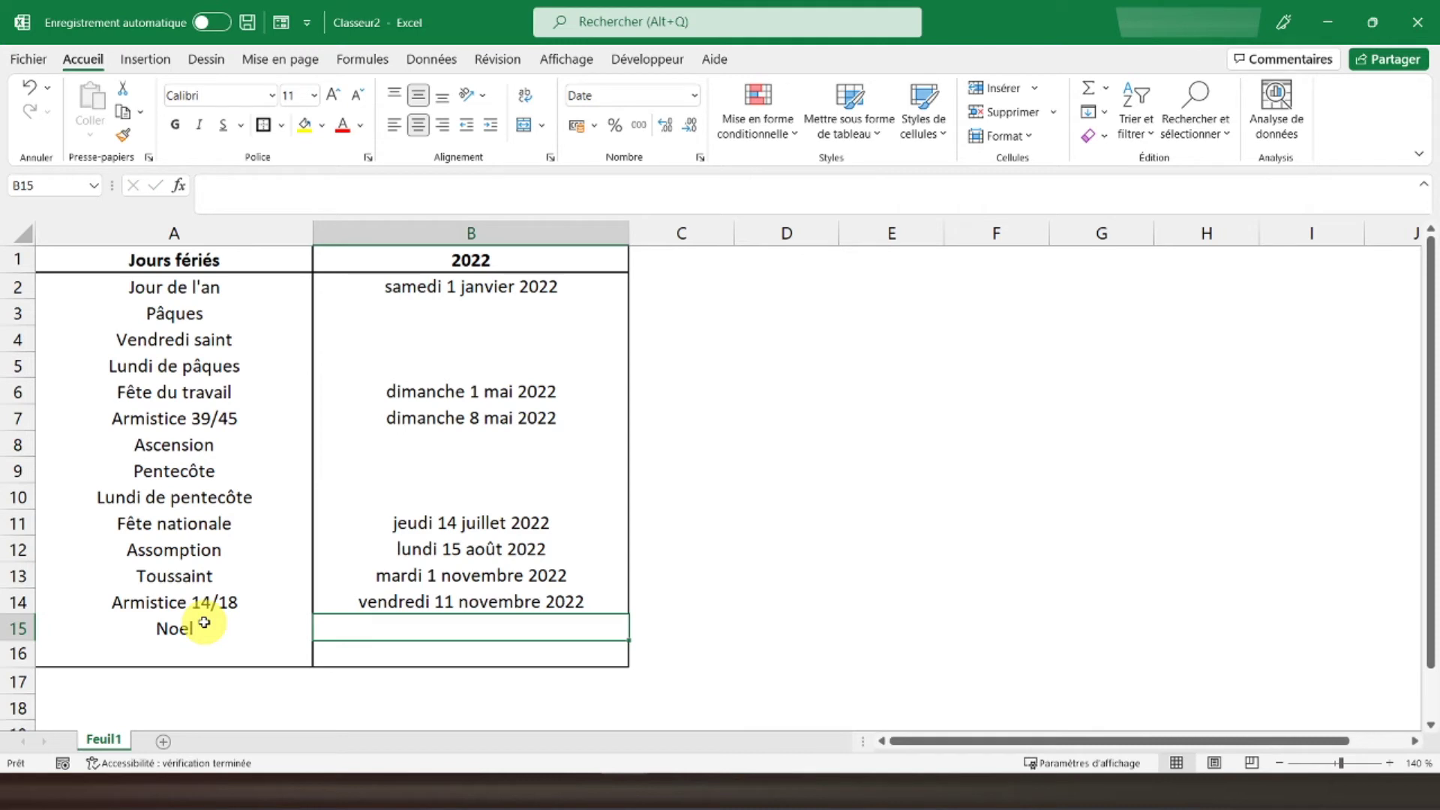
type("=date(")
left_click(403, 257)
type(";12;25)")
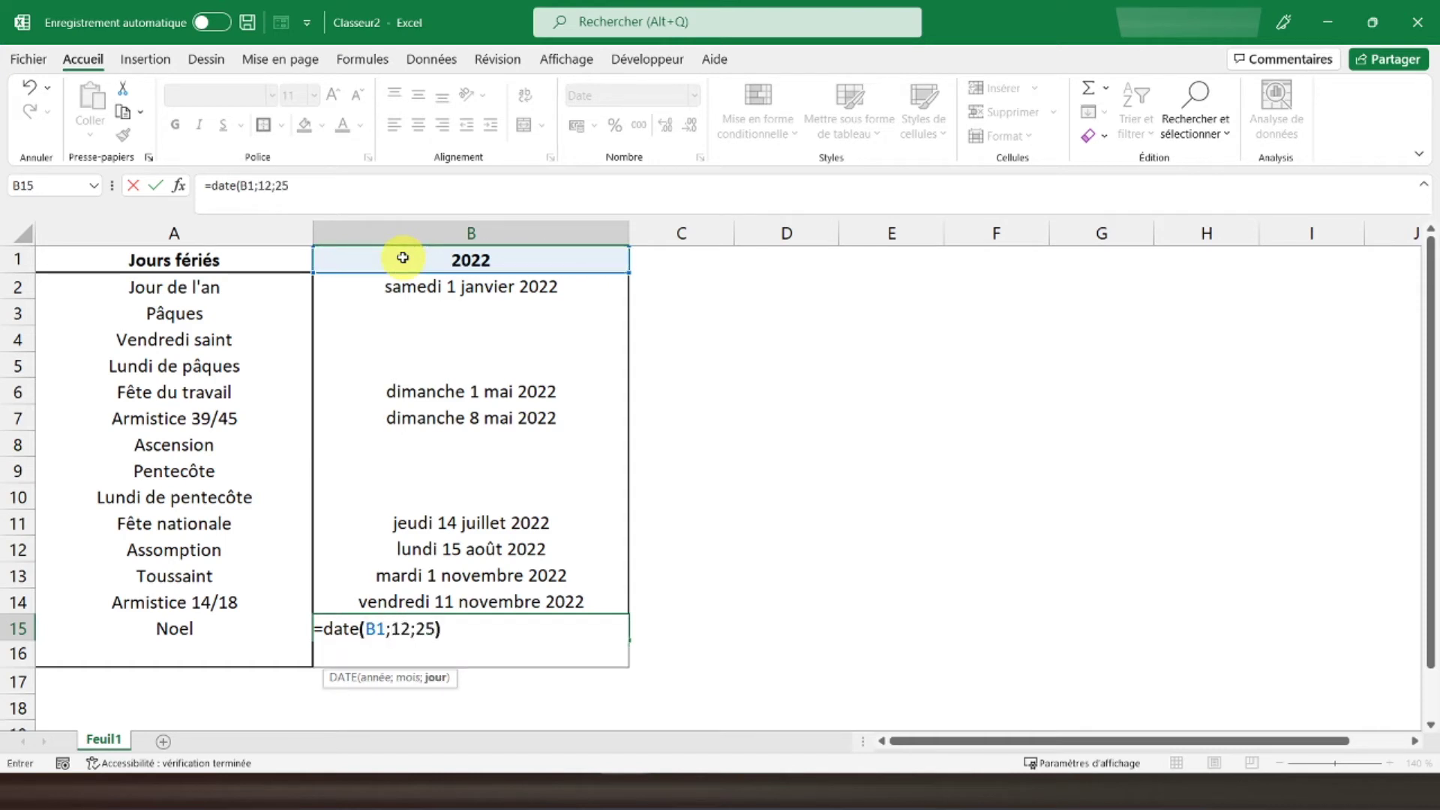
key("Return")
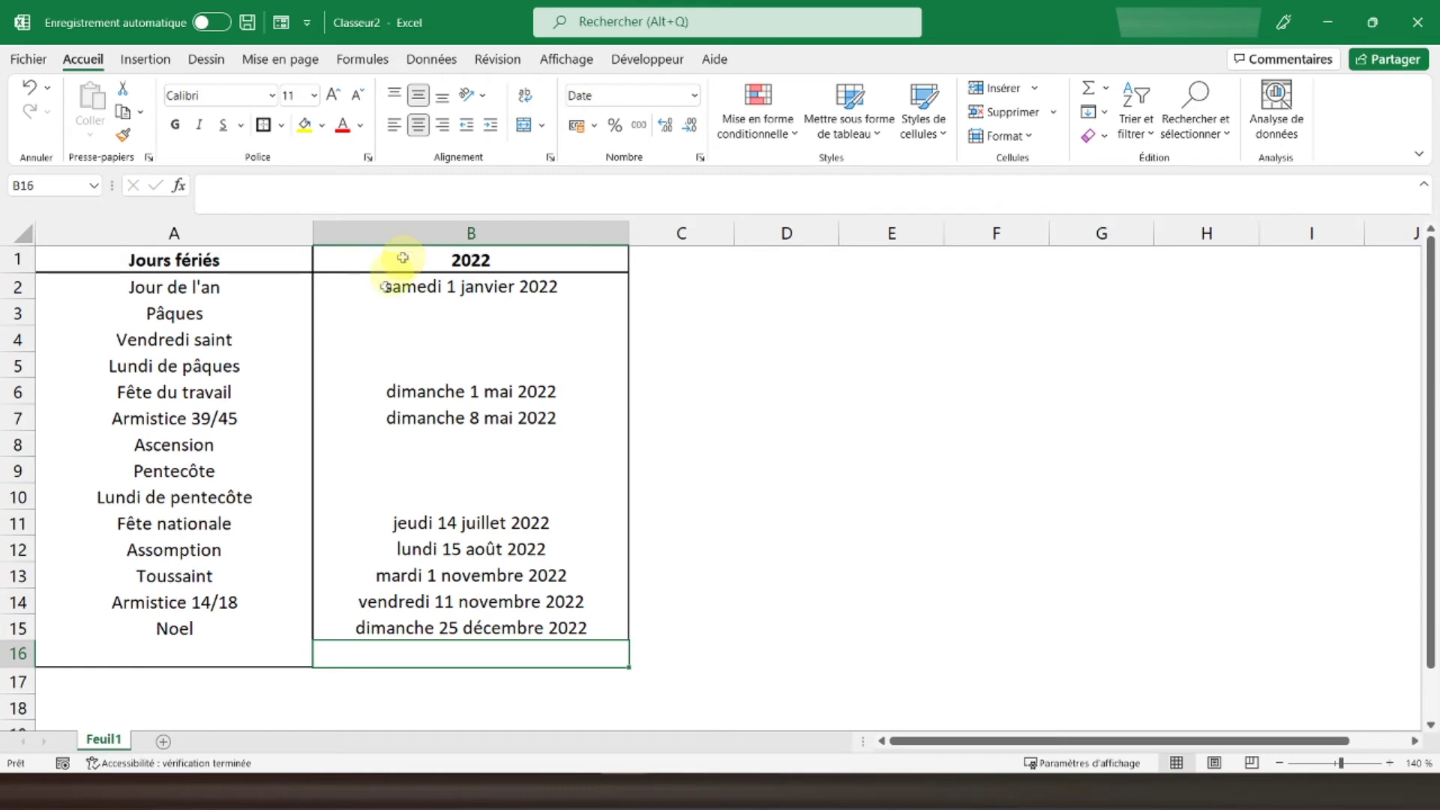
left_click(188, 656)
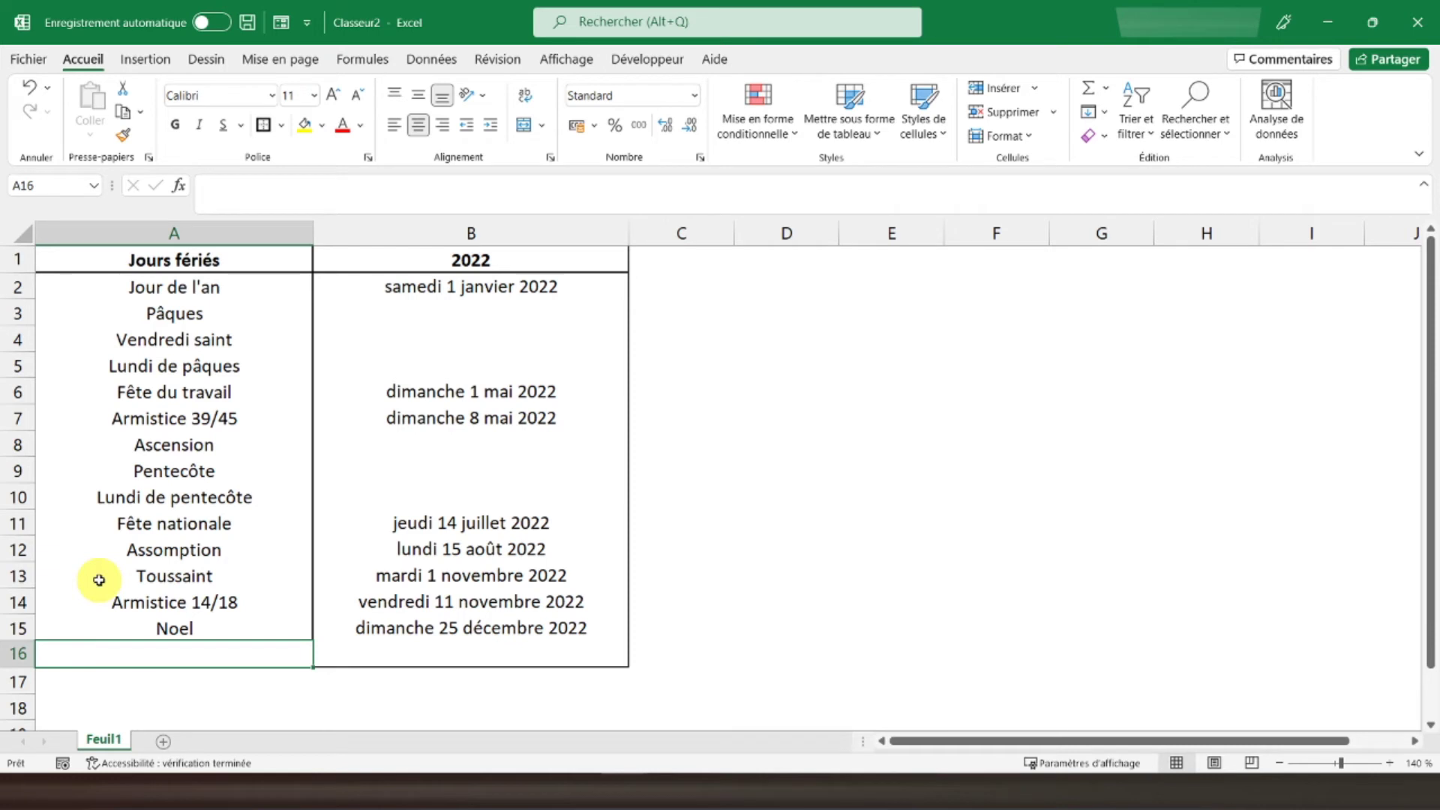
Step: Enter Saint-Etienne in A16 and begin a formula in B16 for its date
type("Saint-")
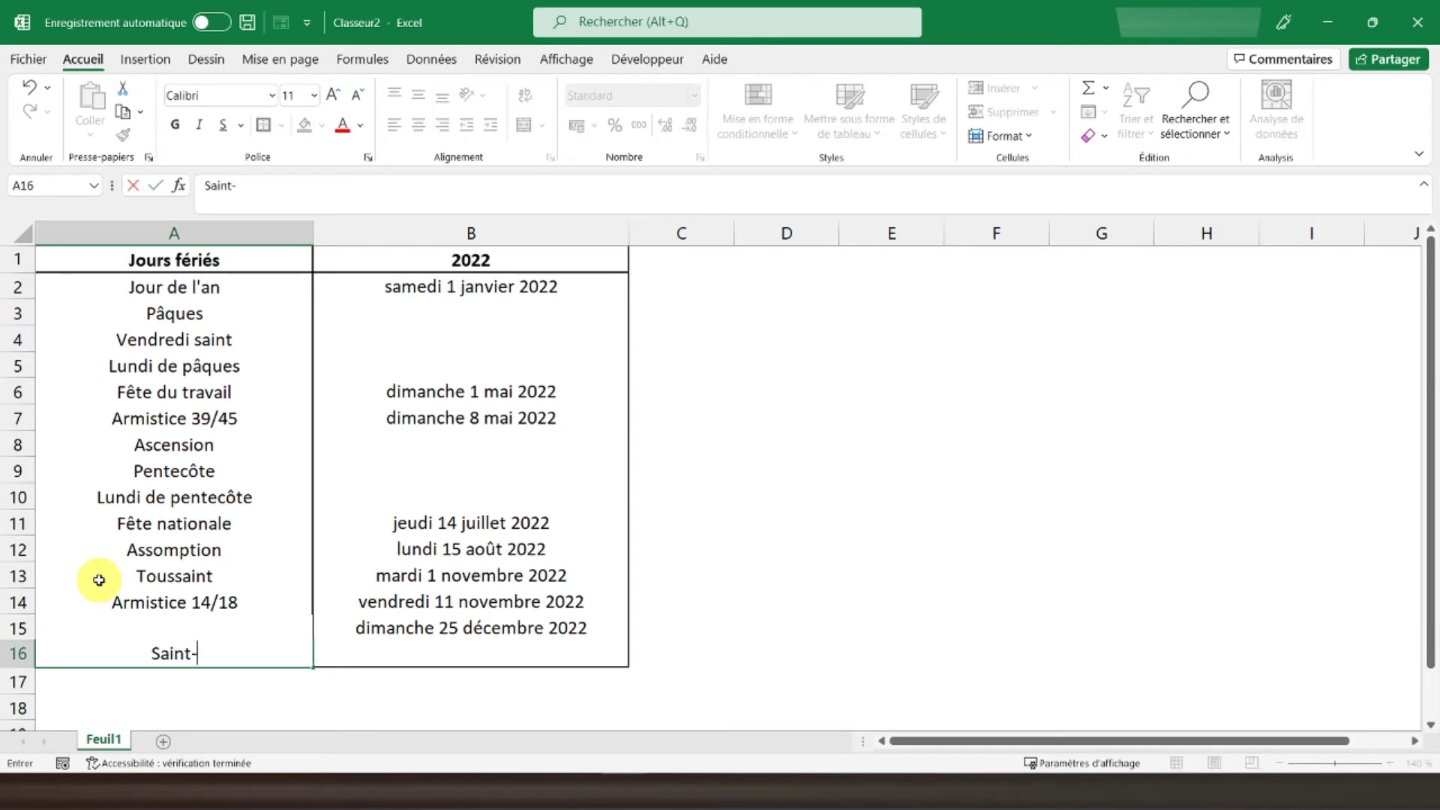
type("Etienne")
key("Tab")
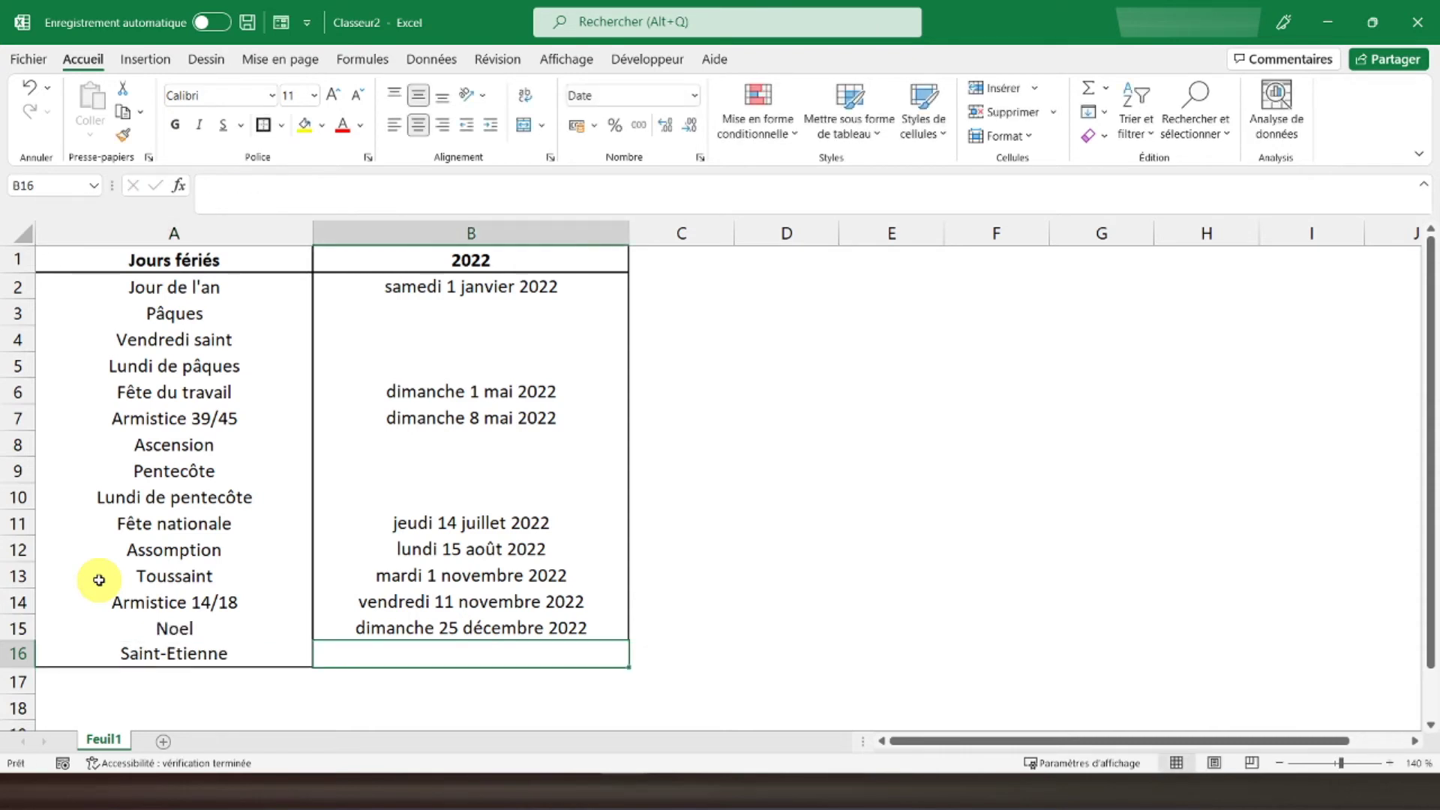
type("=")
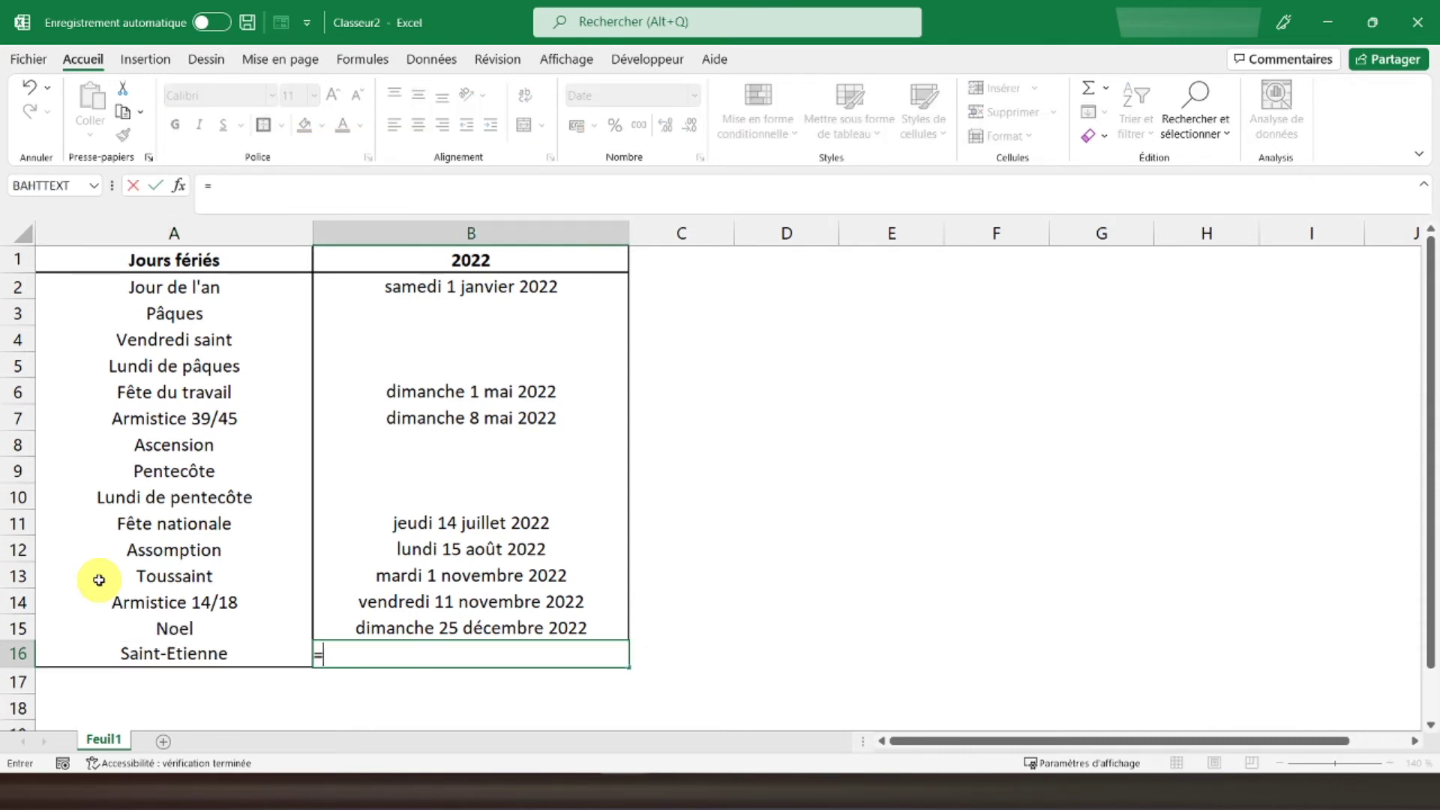
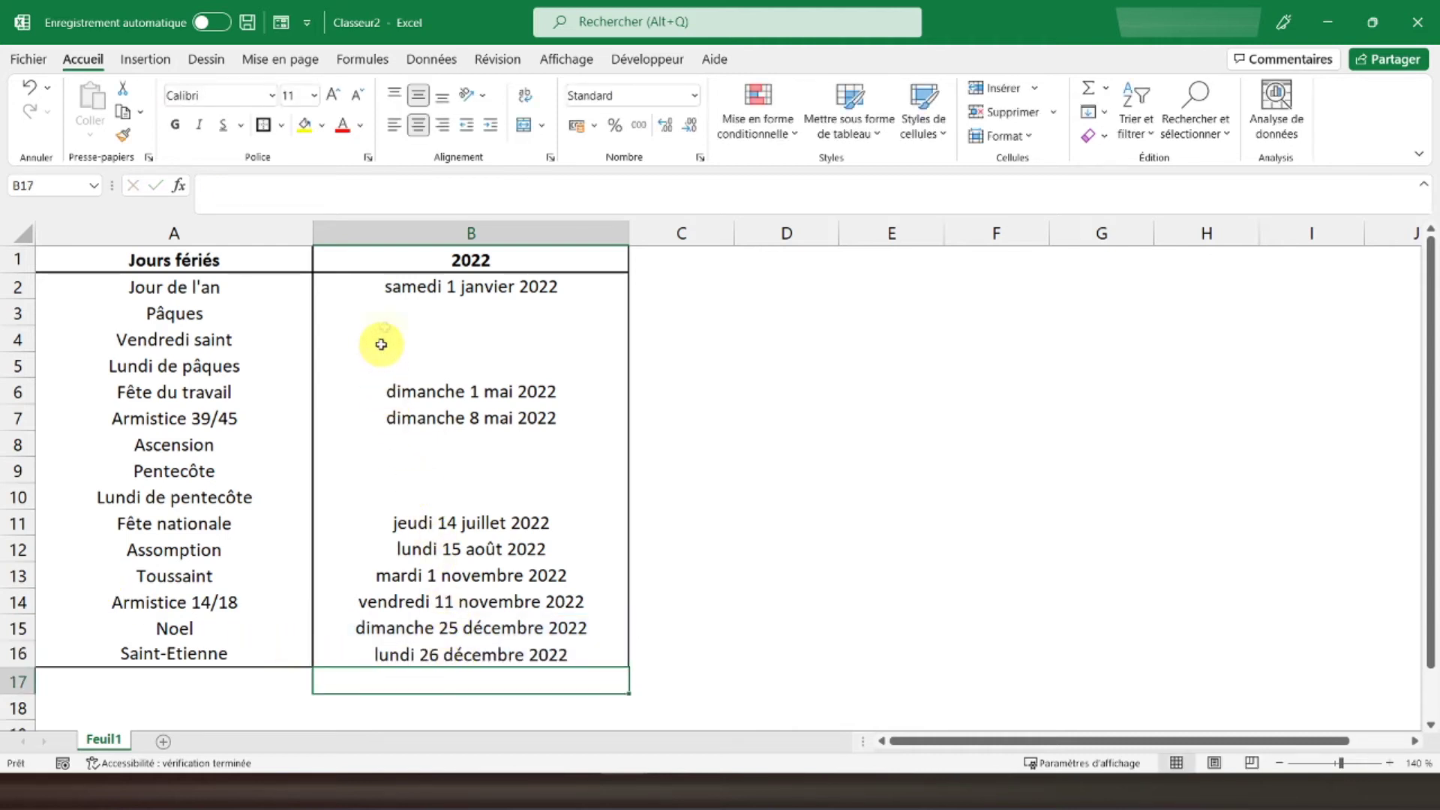
Step: Begin the Easter formula in B3 as =PLANCHER(JOUR(MINUTE(B1/38)/2+56)&"/5/"&
left_click(385, 321)
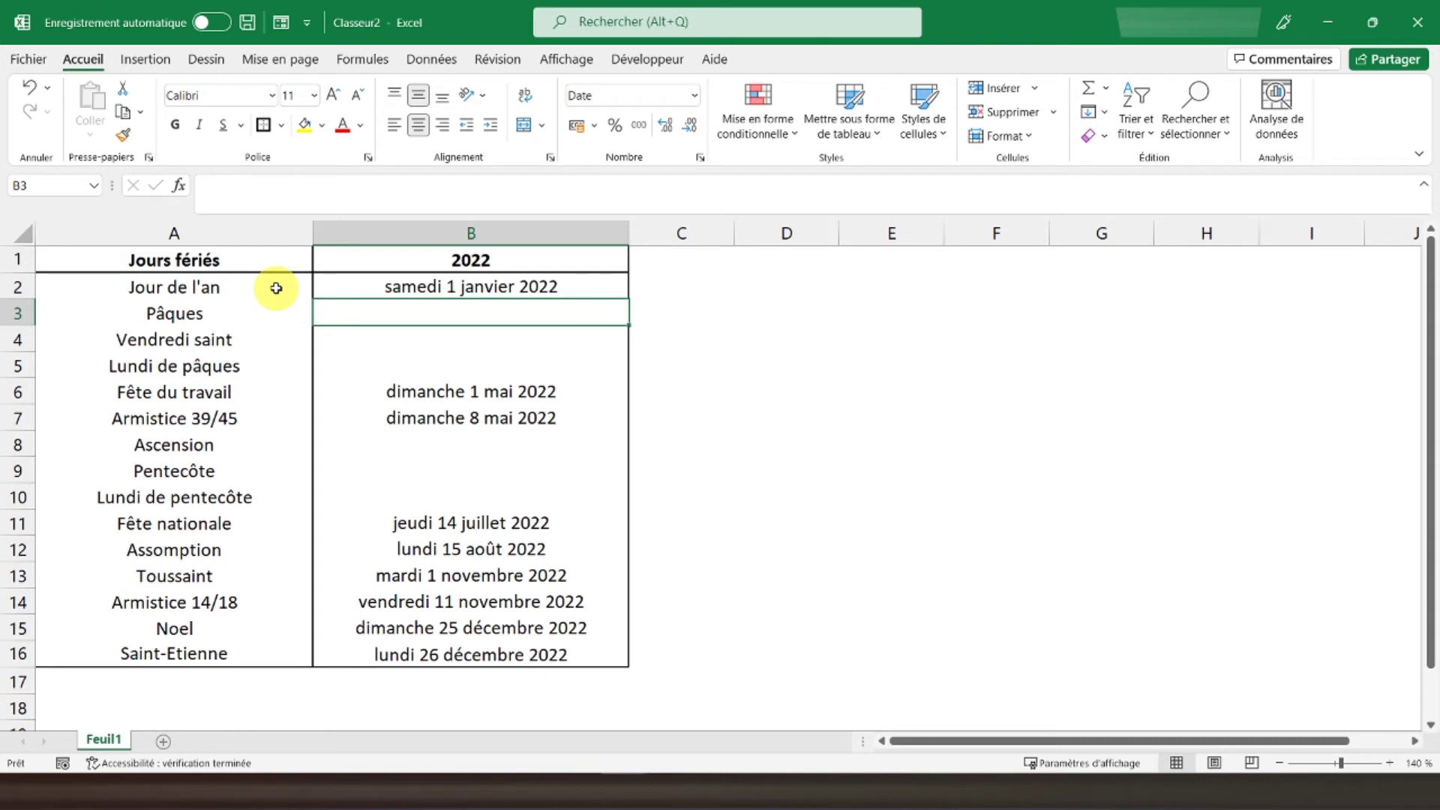
type("=")
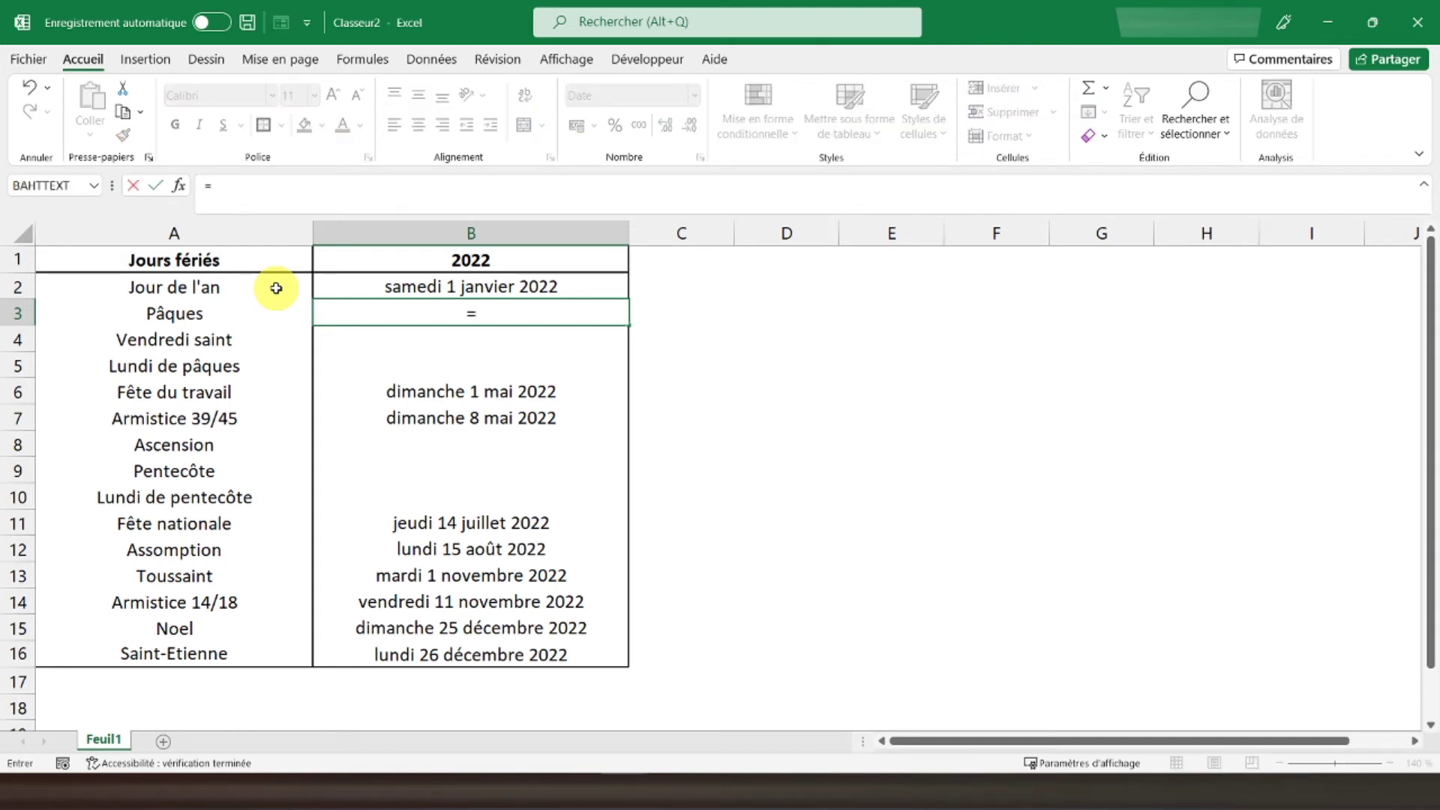
type("plancher")
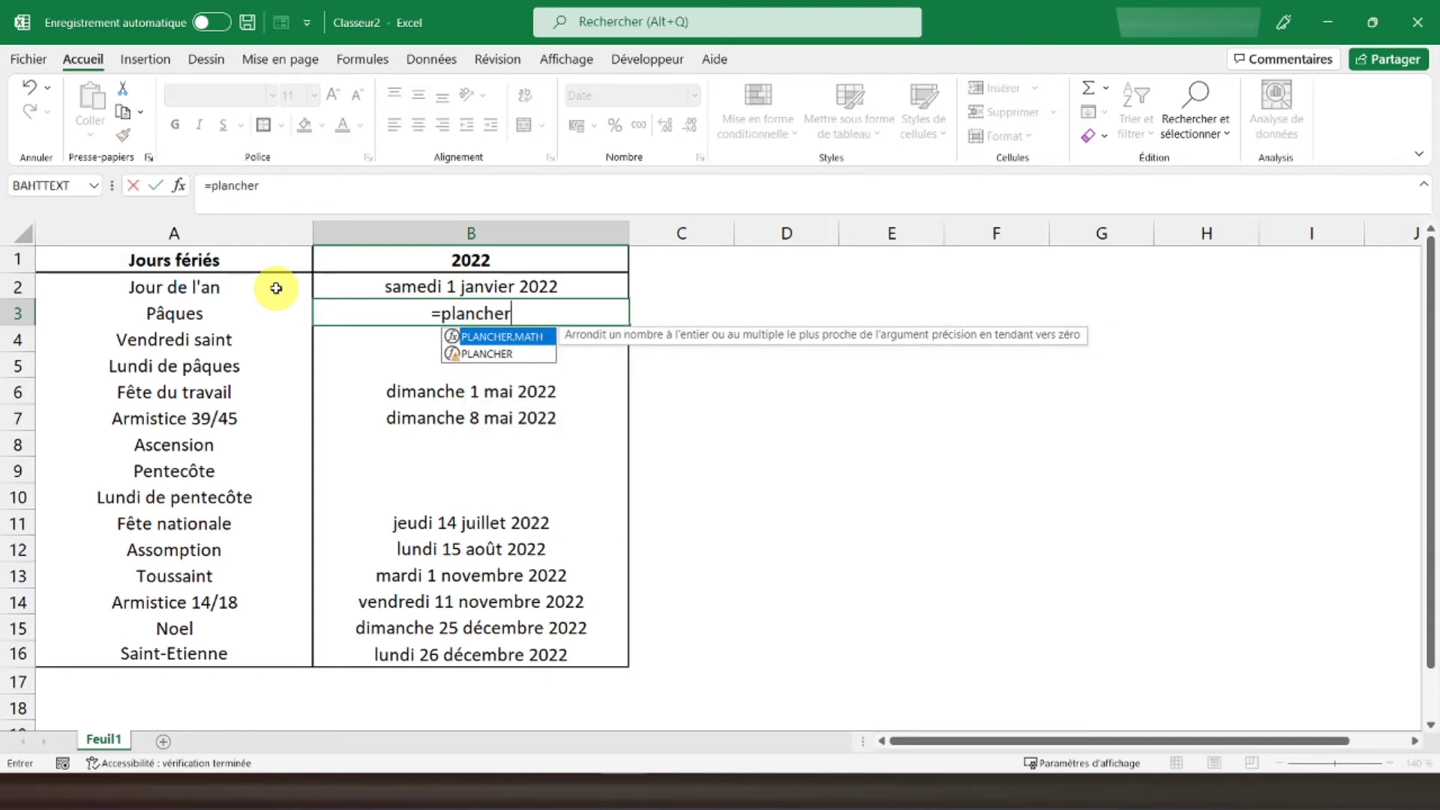
double_click(492, 355)
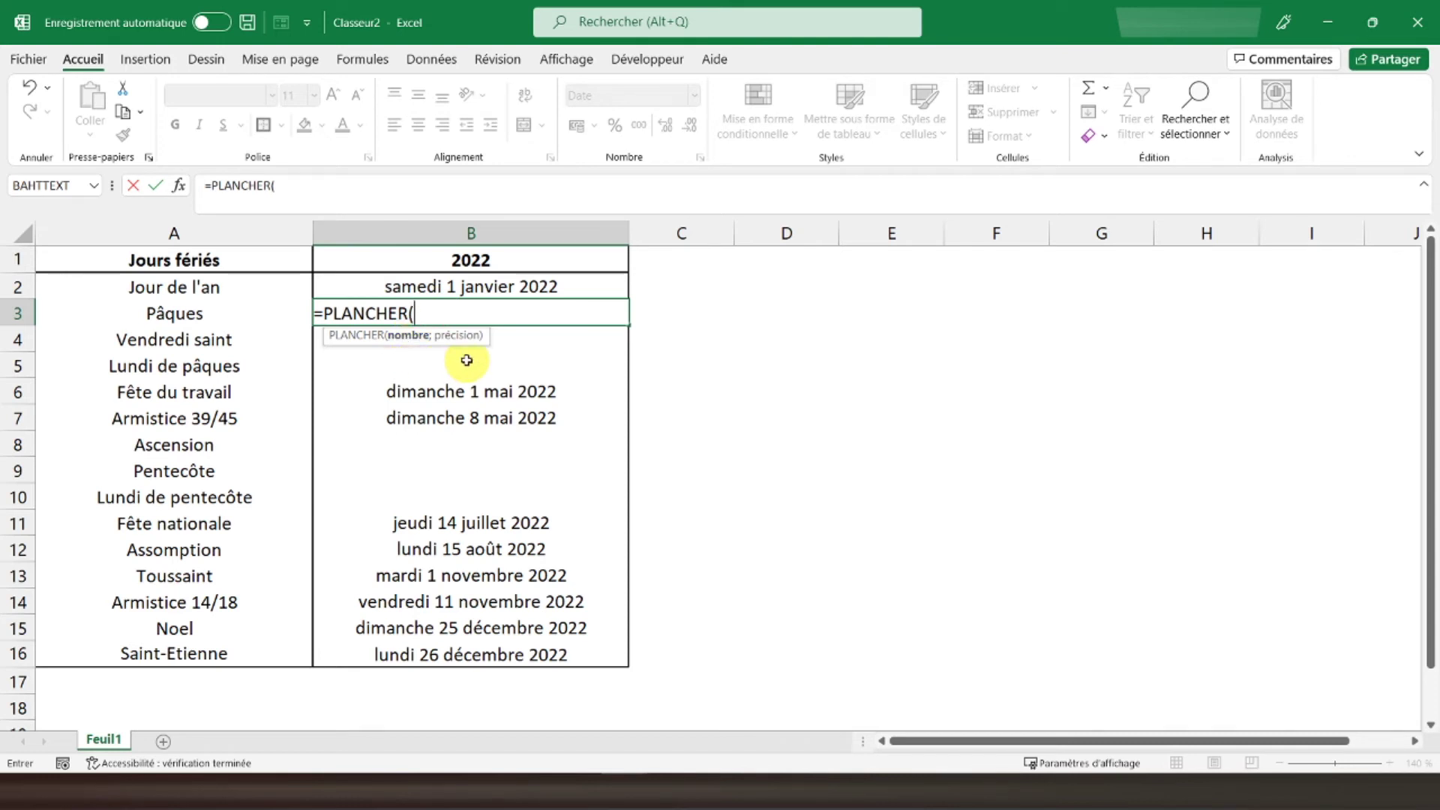
type("jour(")
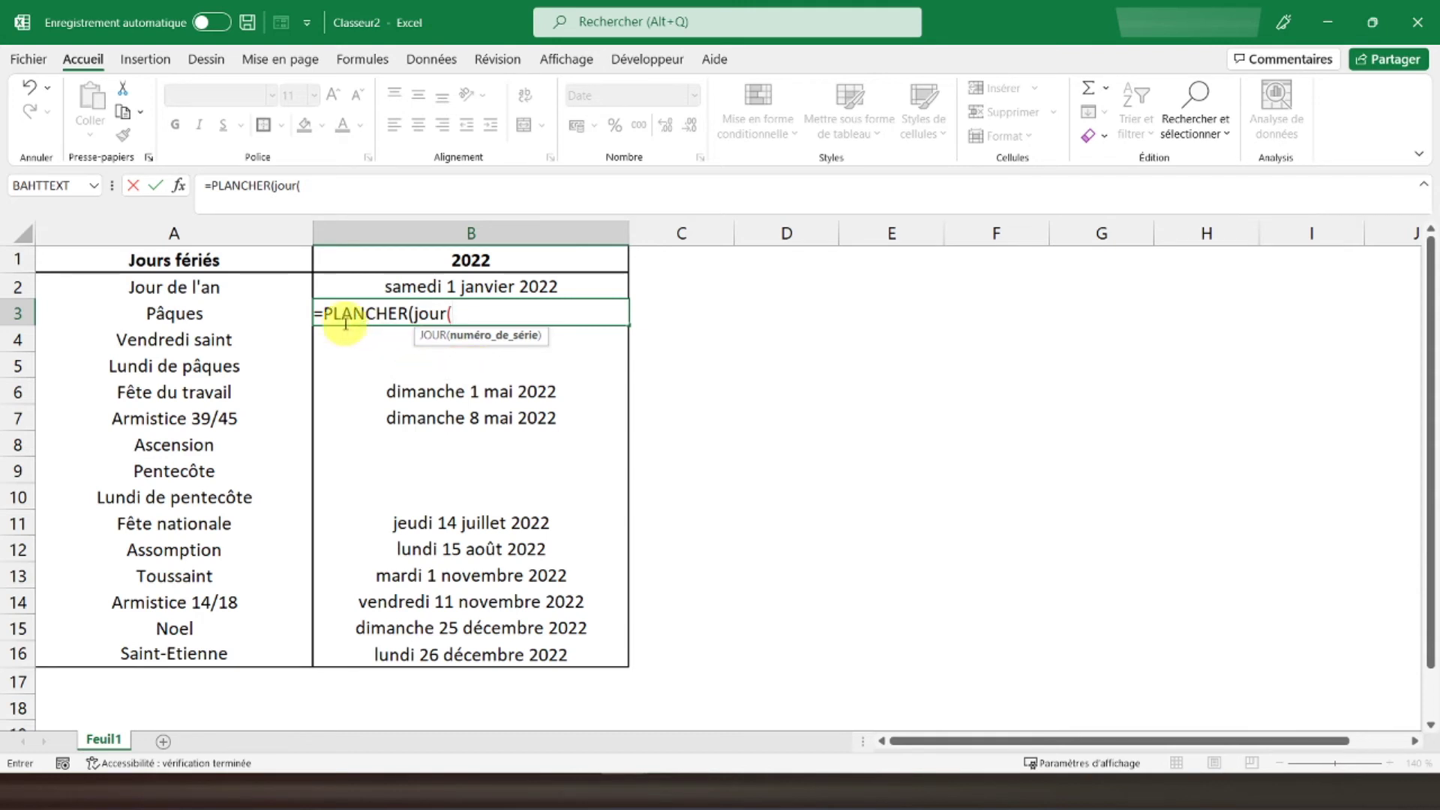
type("minute")
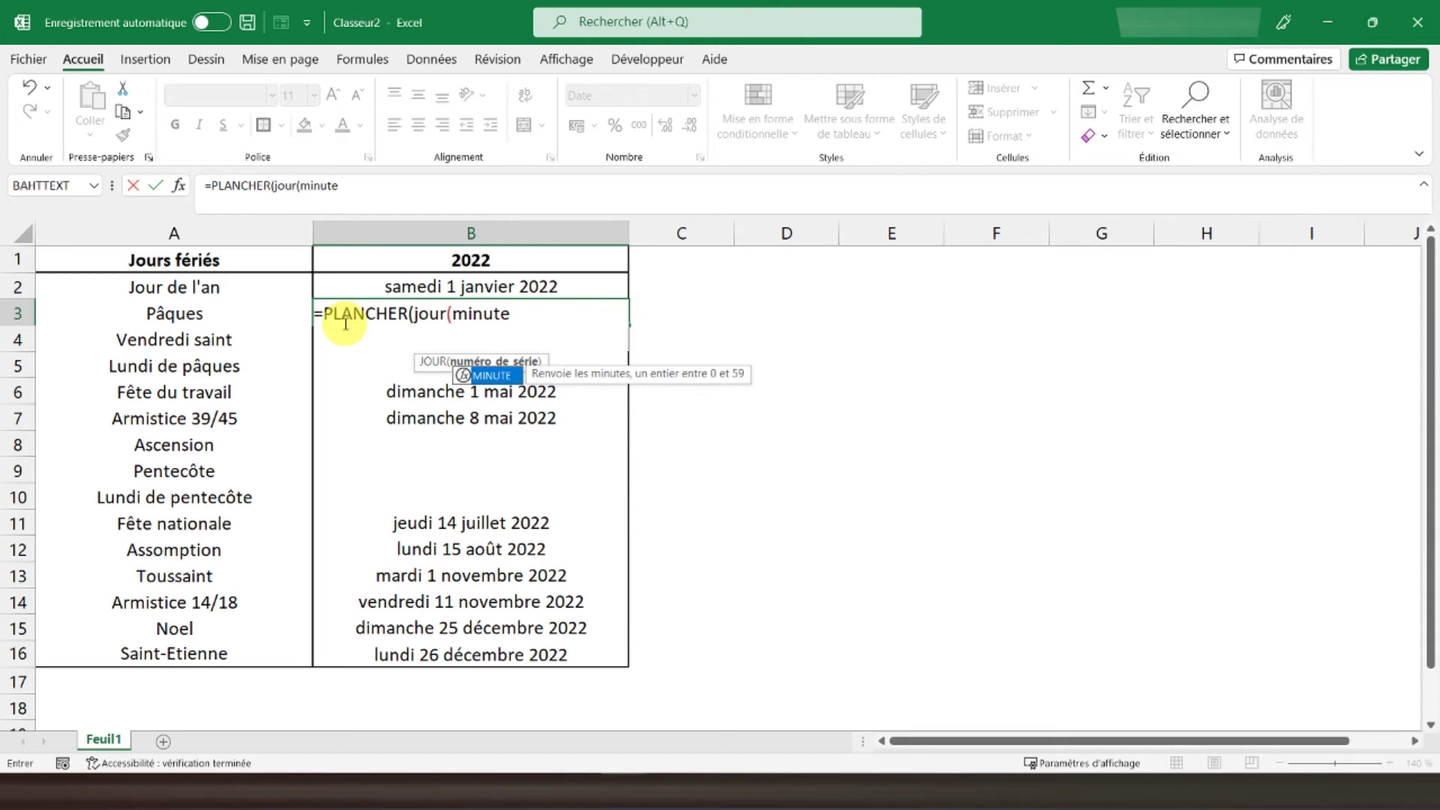
type("(")
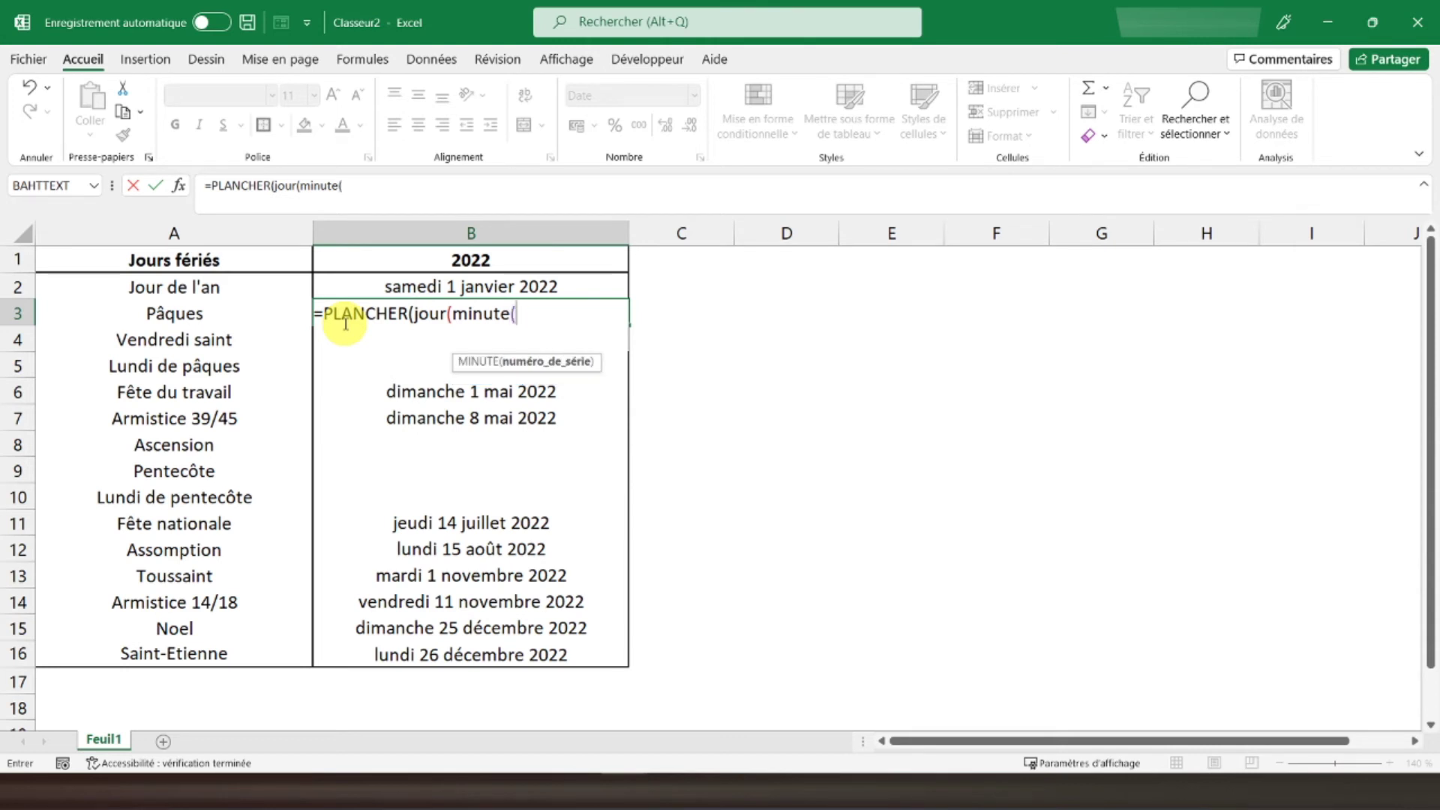
left_click(448, 255)
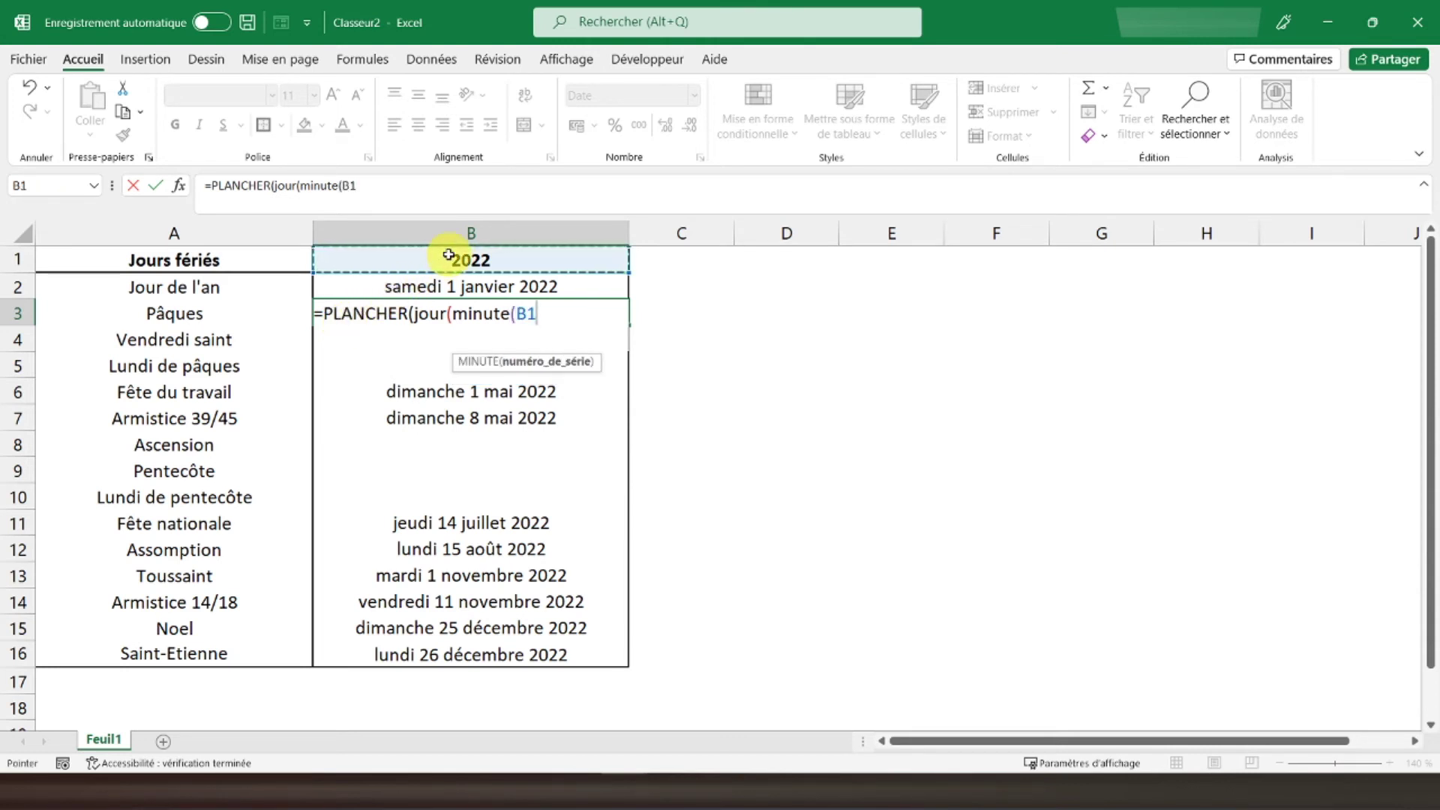
type("/38")
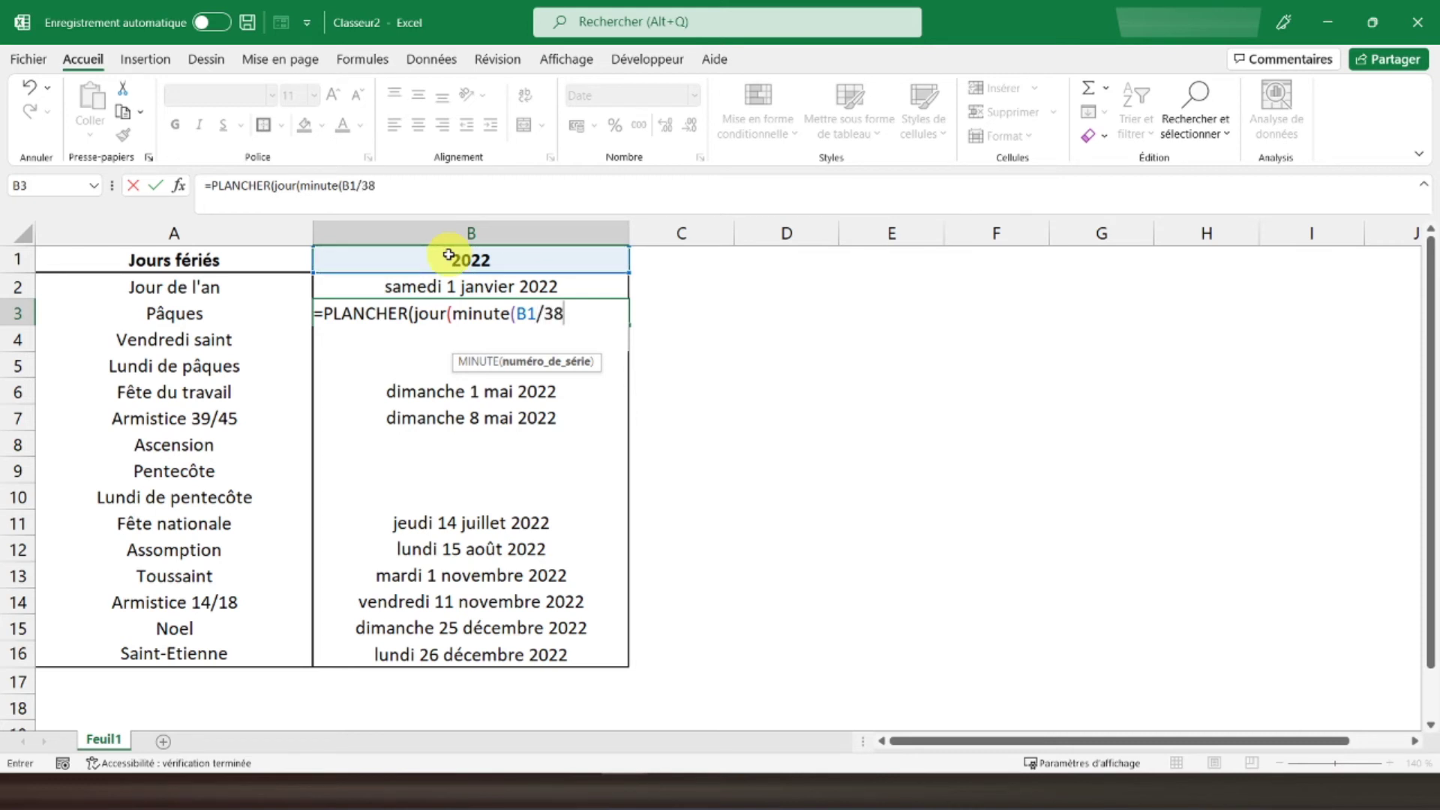
type(")/")
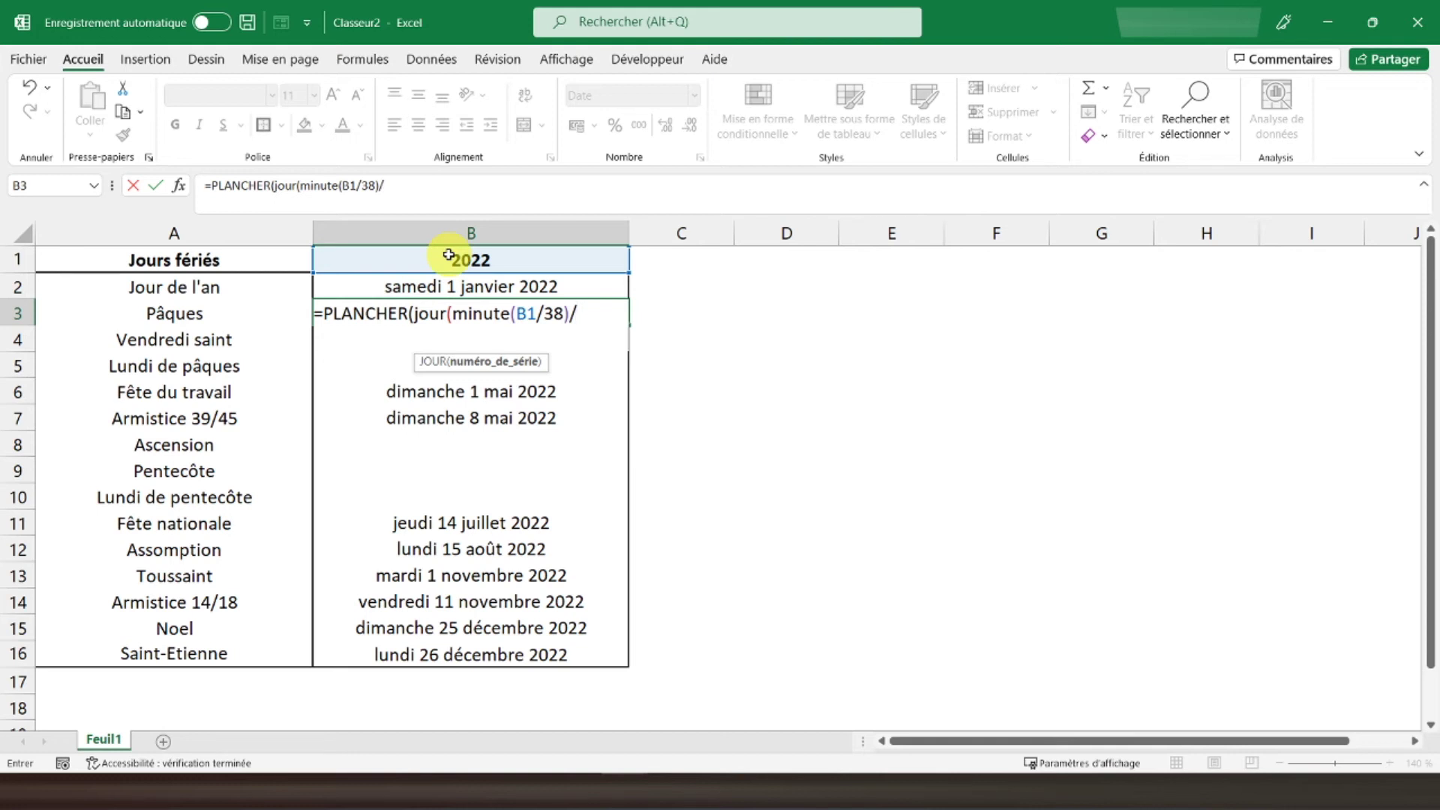
type("2+56")
type(")")
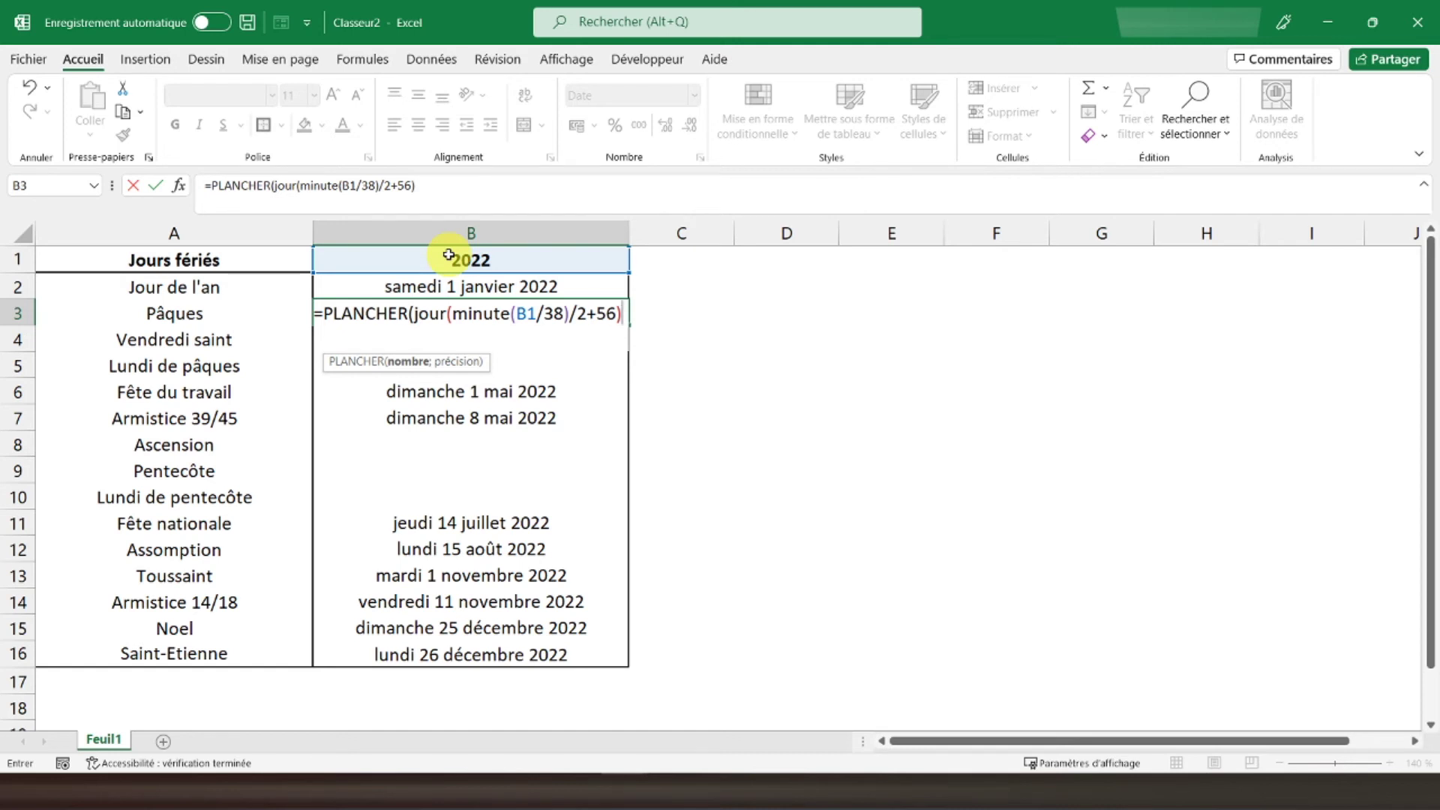
type("&")
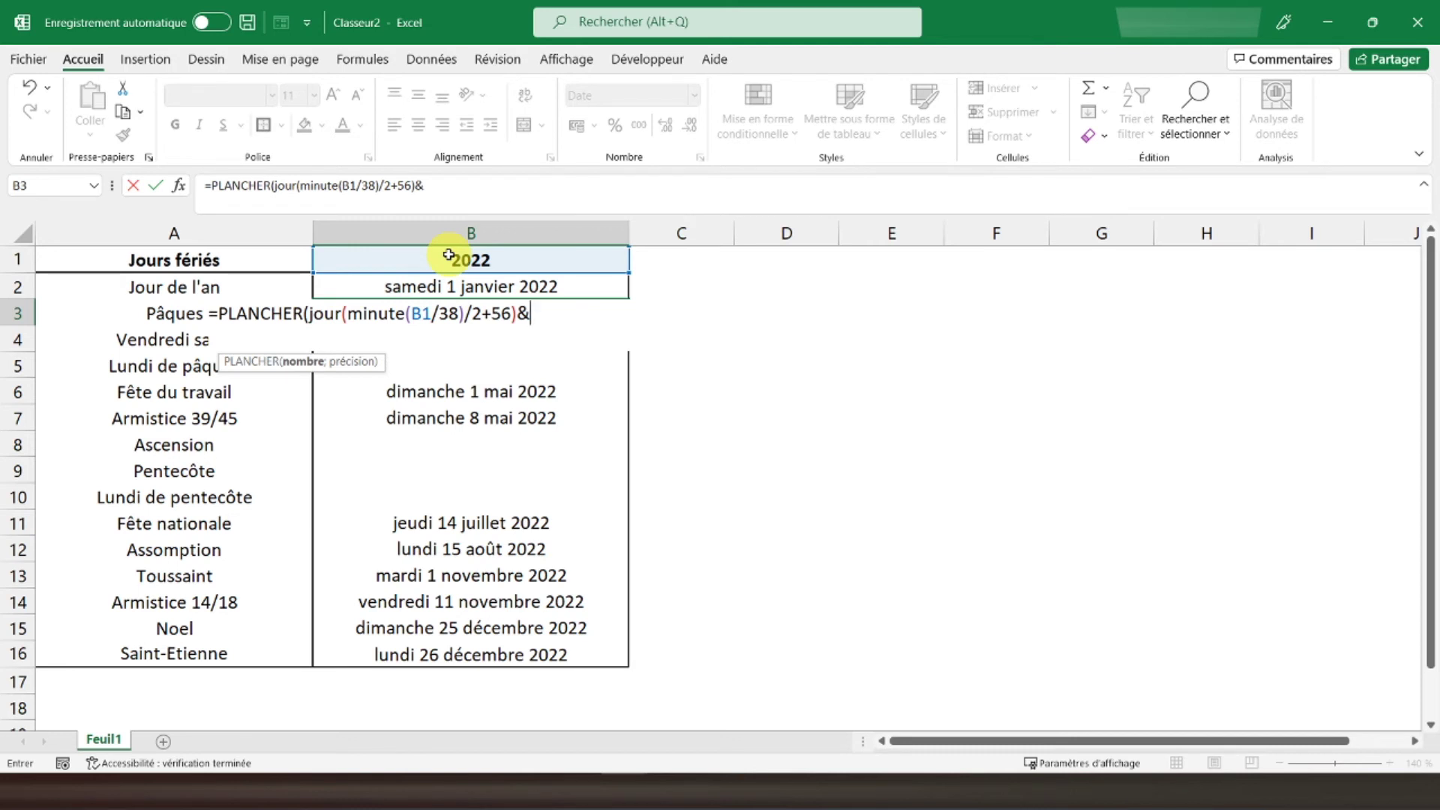
type("\"")
type("/5")
type("/")
type("\"")
type("&")
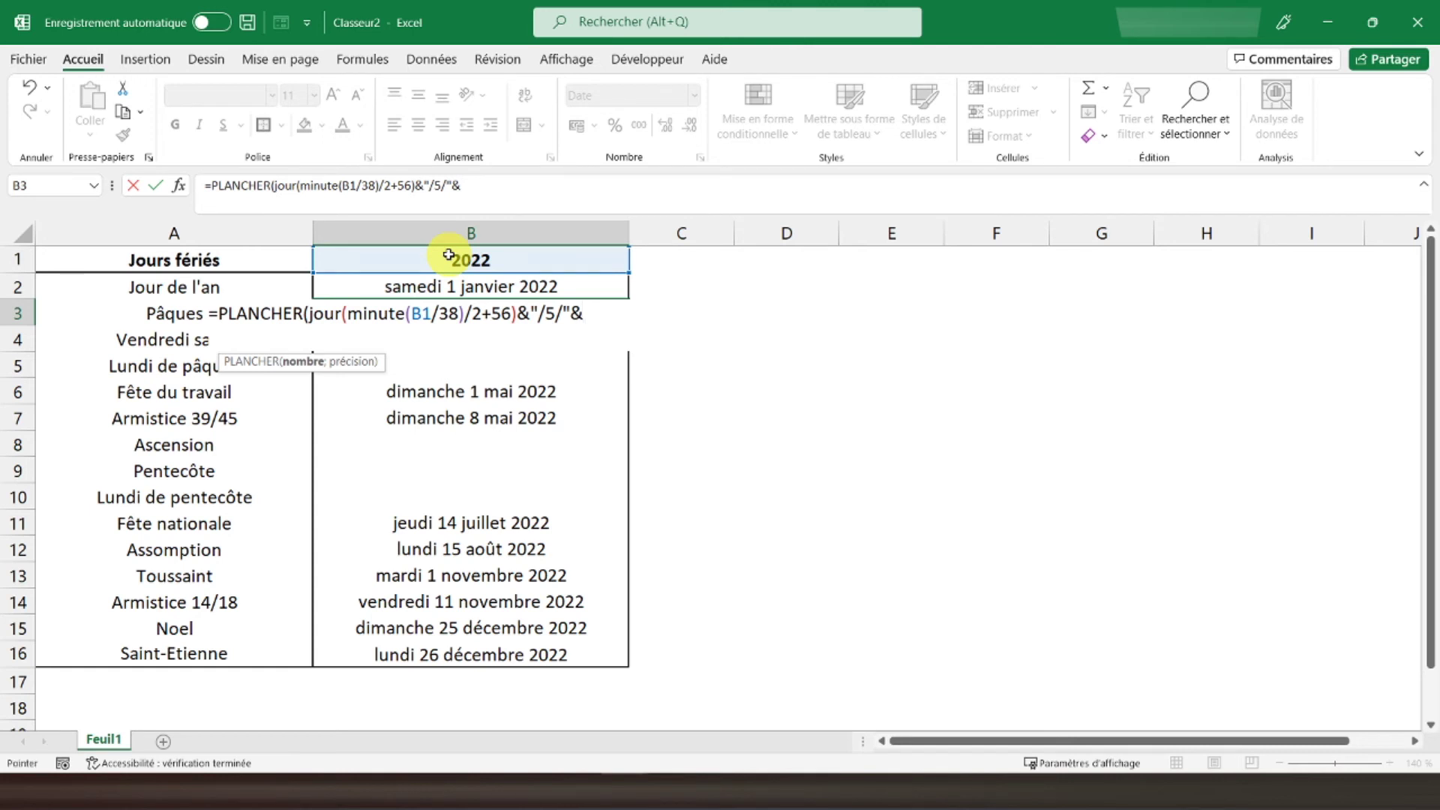
Step: Finish the B3 formula with B1;7)-34 so Pâques shows dimanche 17 avril 2022
left_click(448, 256)
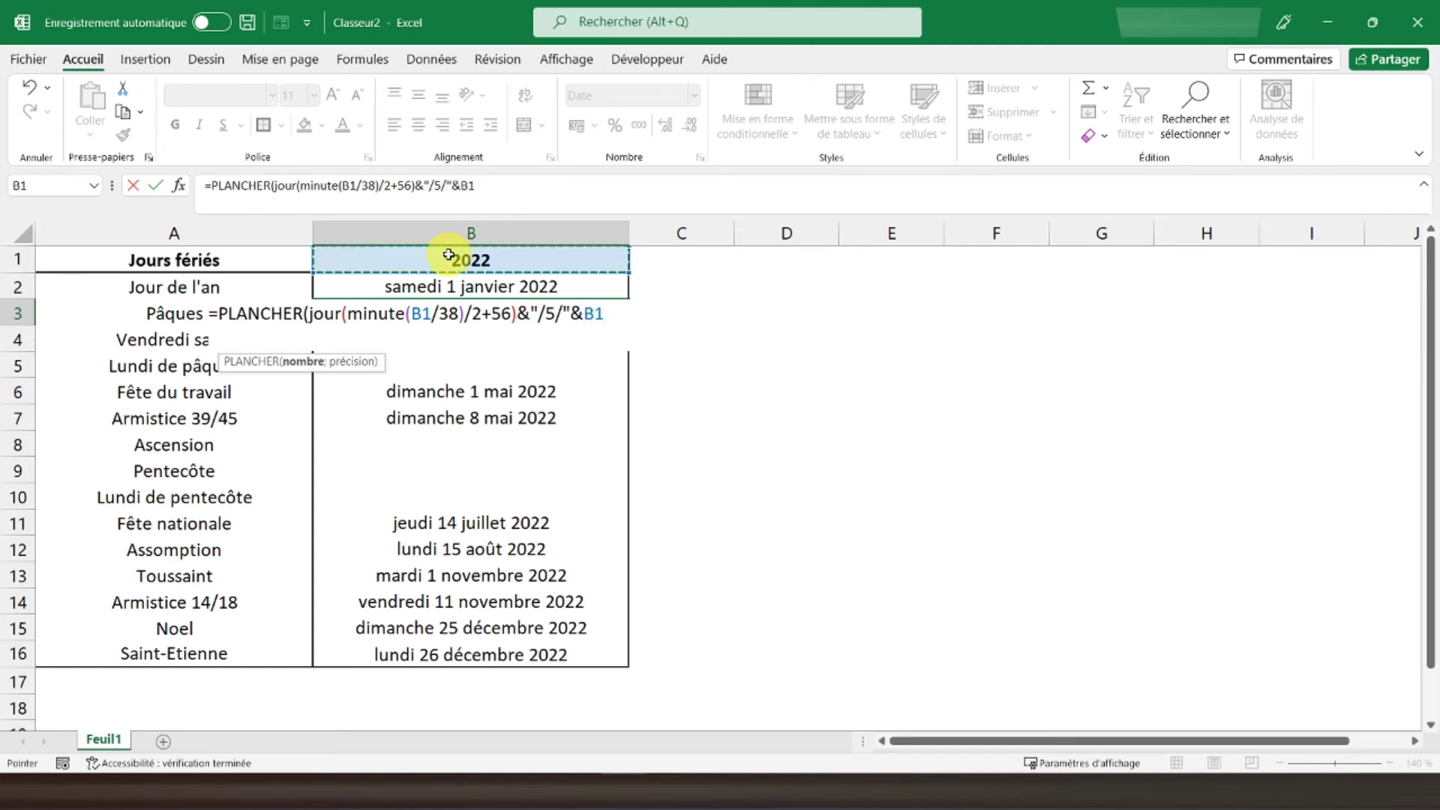
type(";7")
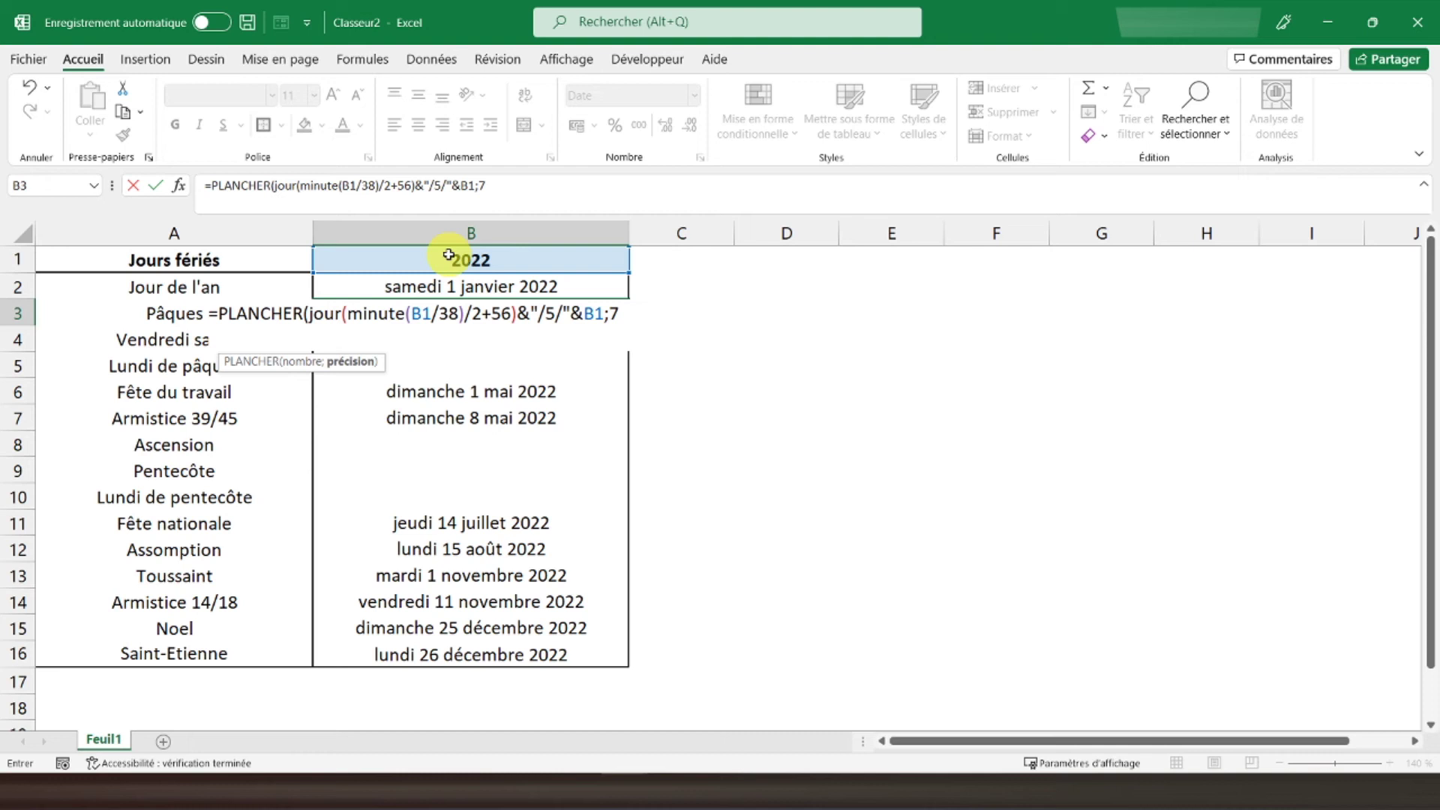
type(")")
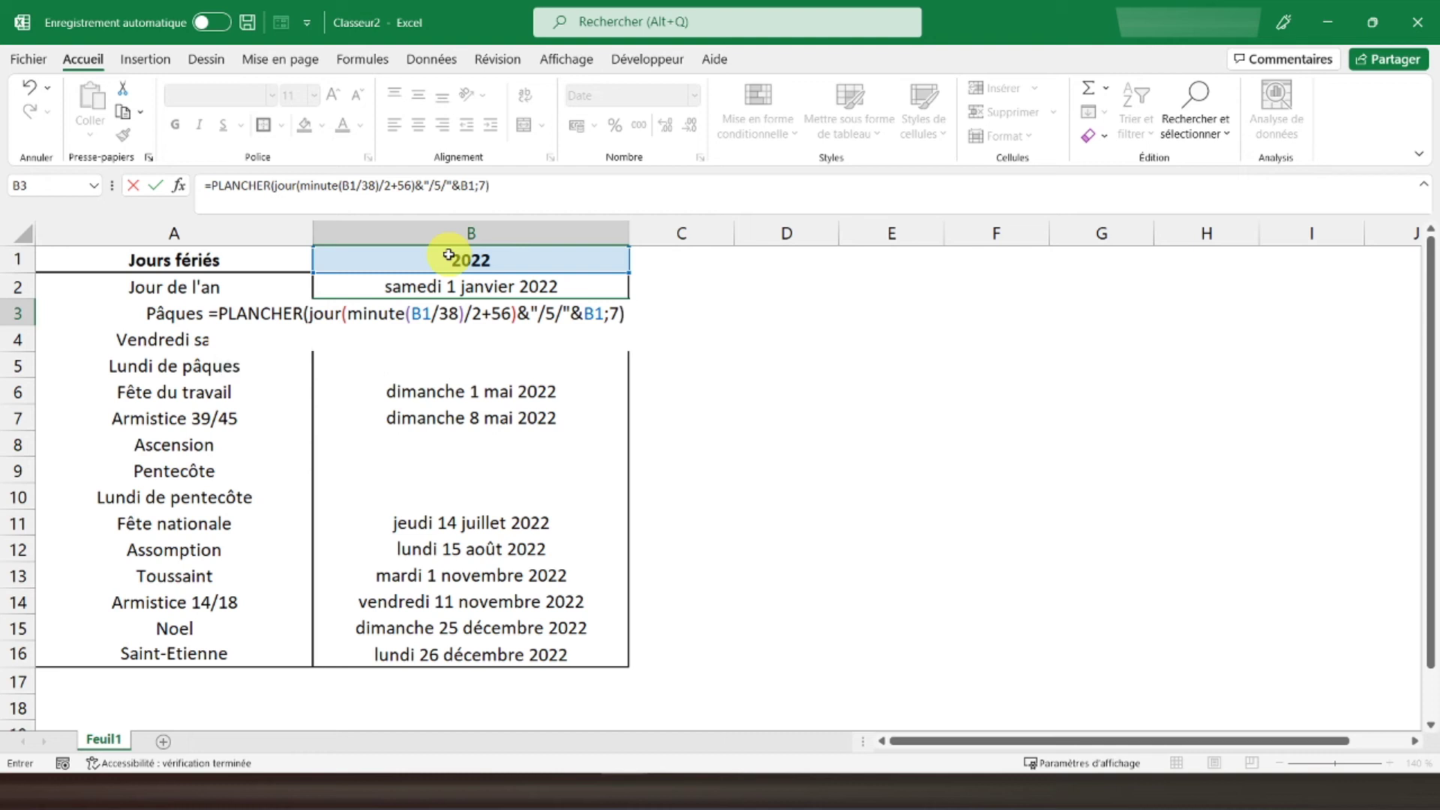
type("-34")
key("Return")
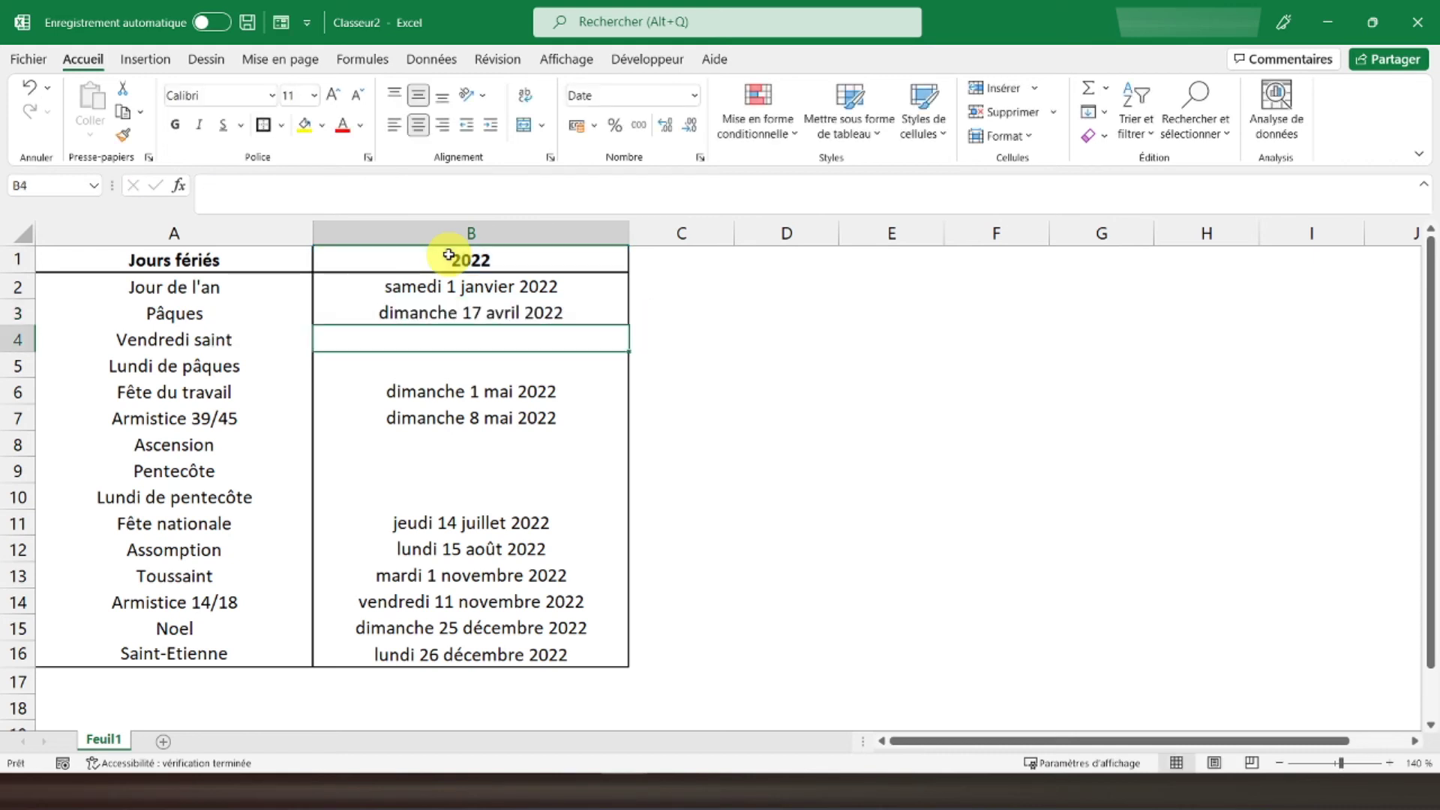
left_click(359, 312)
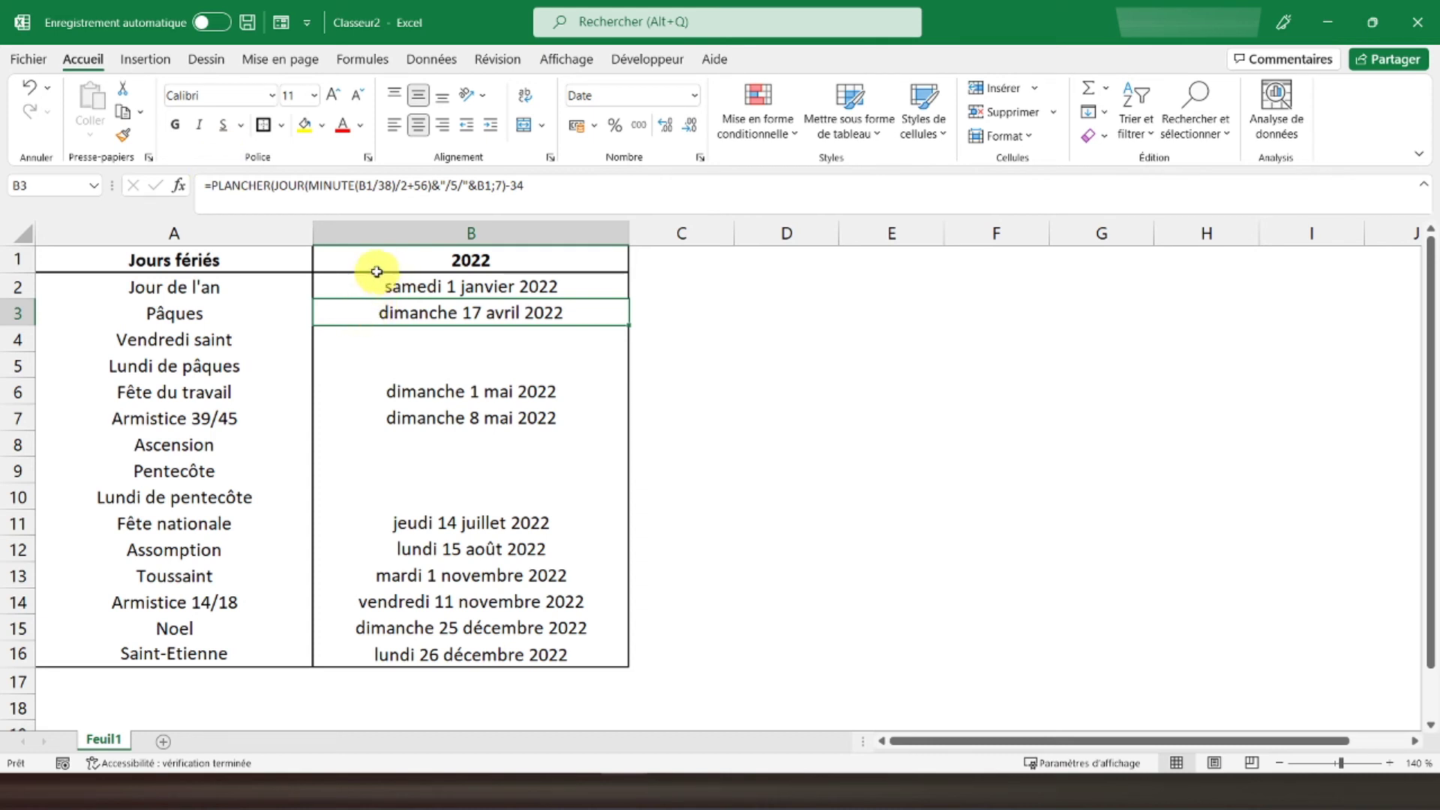
left_click(375, 331)
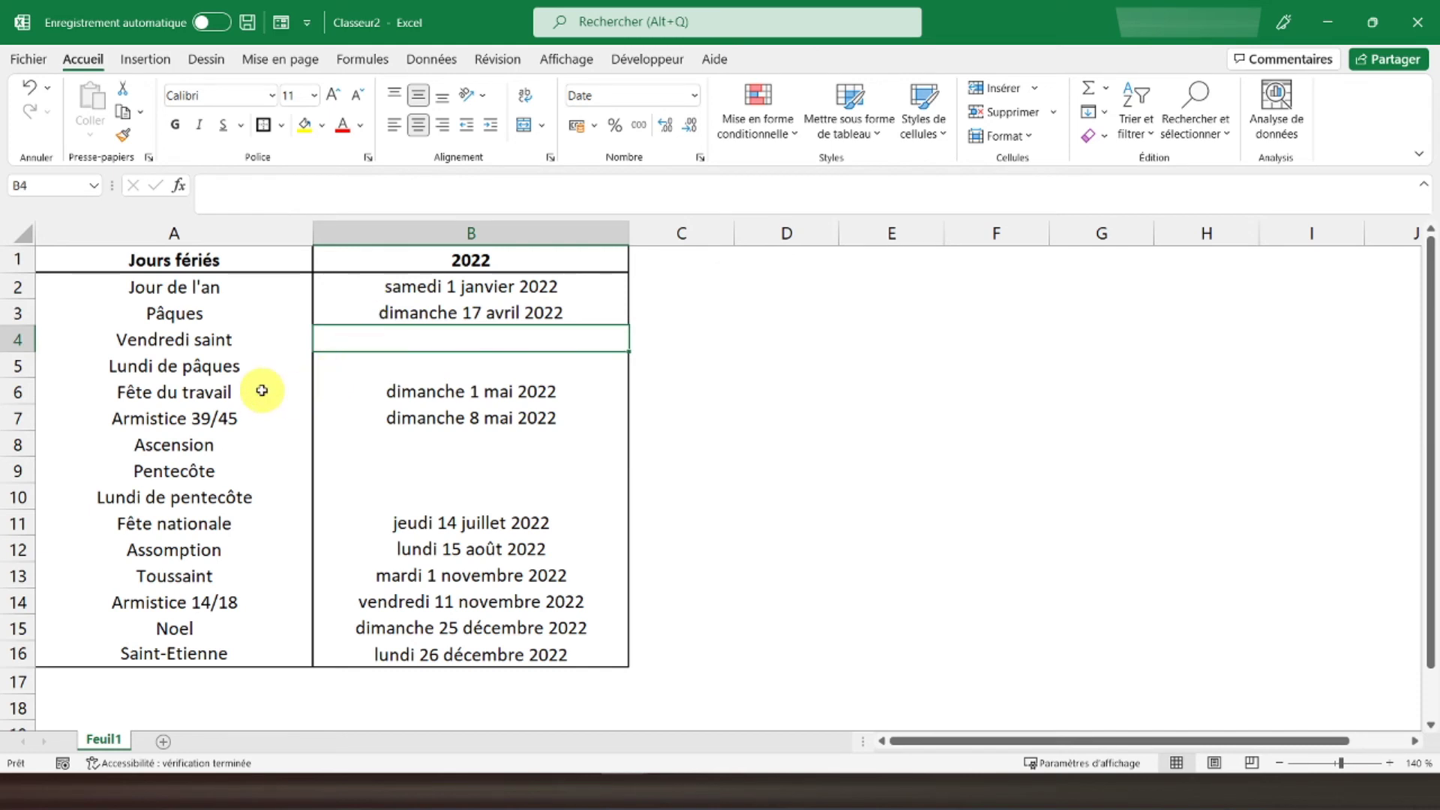
type("=")
Step: Make B4 equal B3-2 so Vendredi saint shows vendredi 15 avril 2022
key("Up")
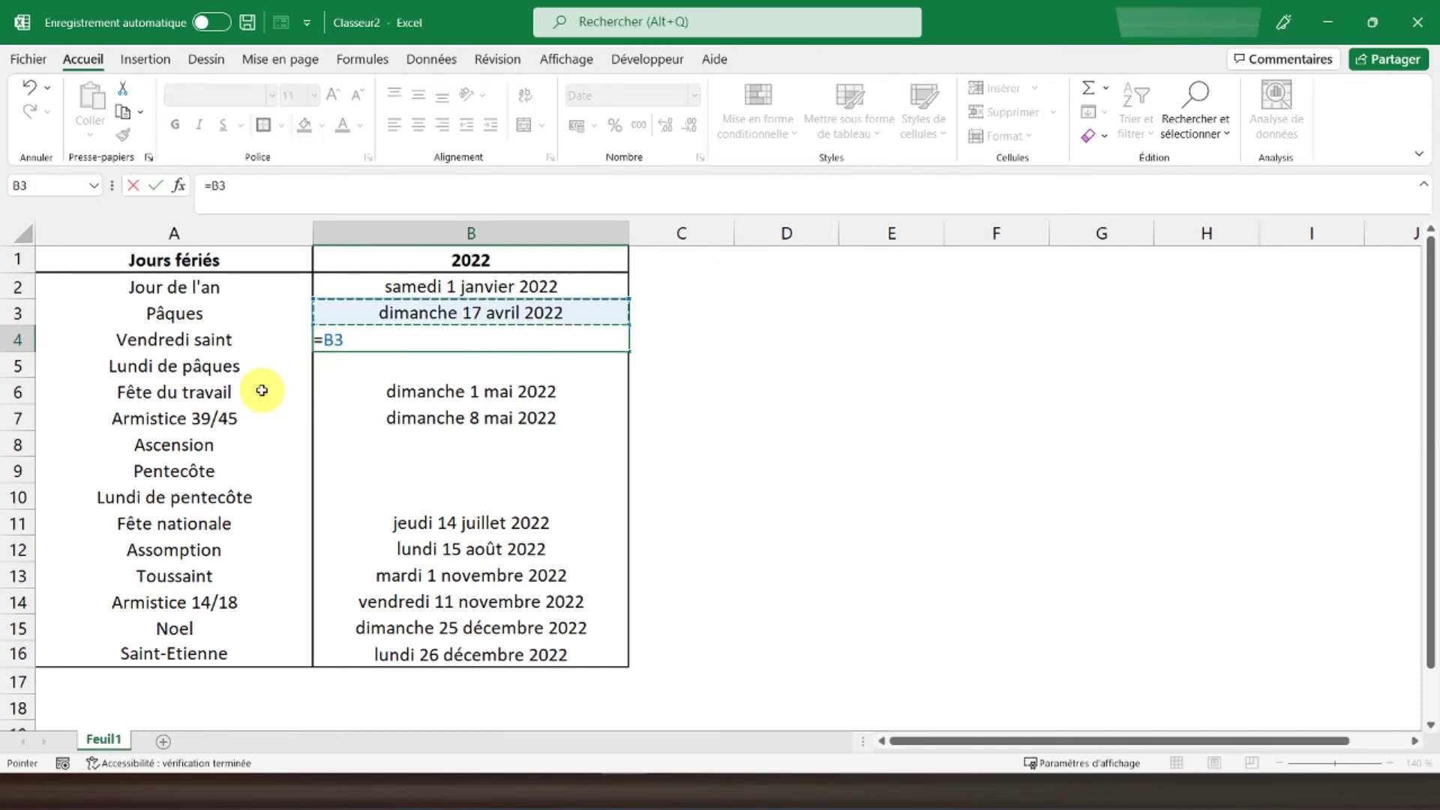
type("-2")
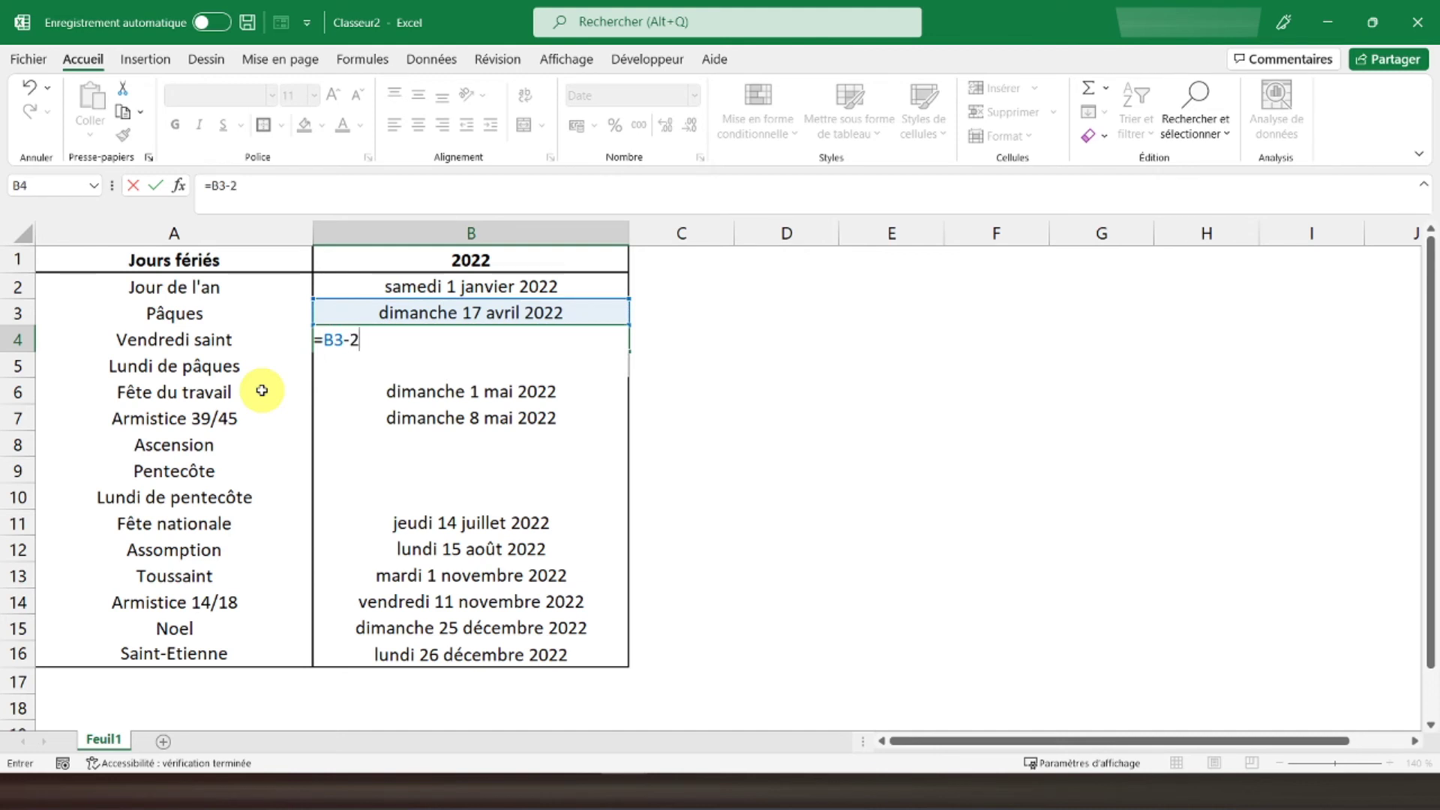
key("Return")
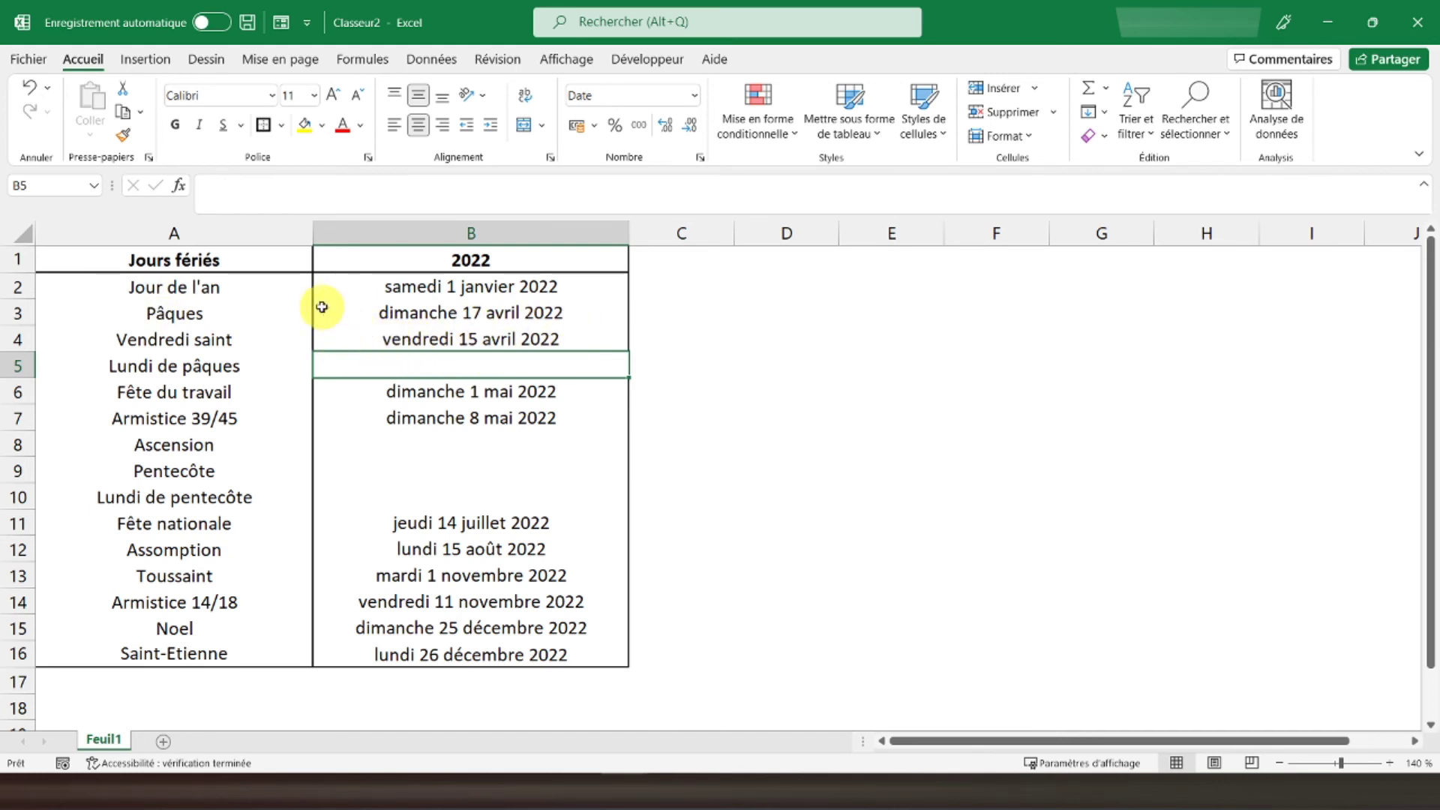
Step: Enter =B3+1 in B5 so Lundi de pâques shows lundi 18 avril 2022
type("=")
key("Up")
key("Up")
type("+1")
key("Return")
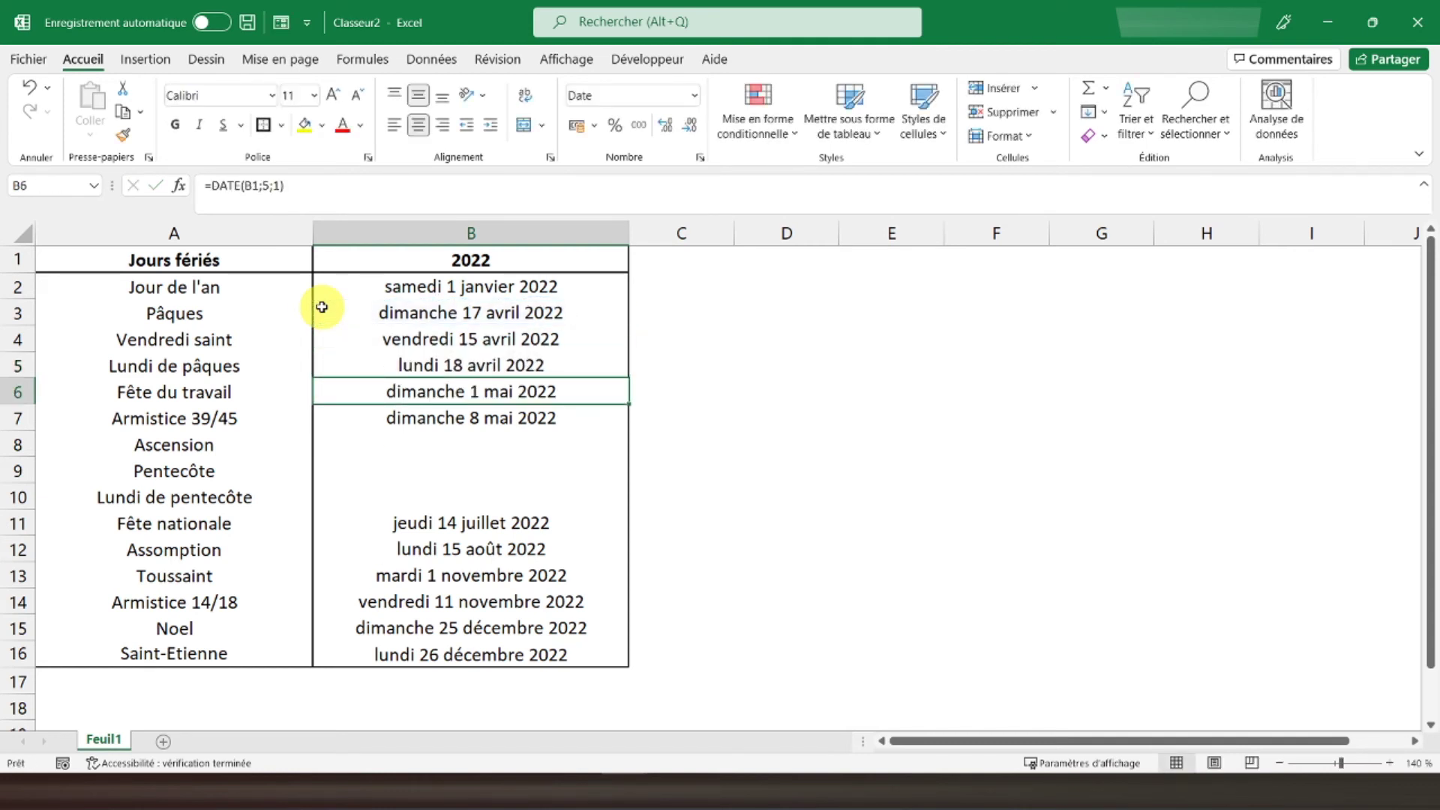
left_click(362, 362)
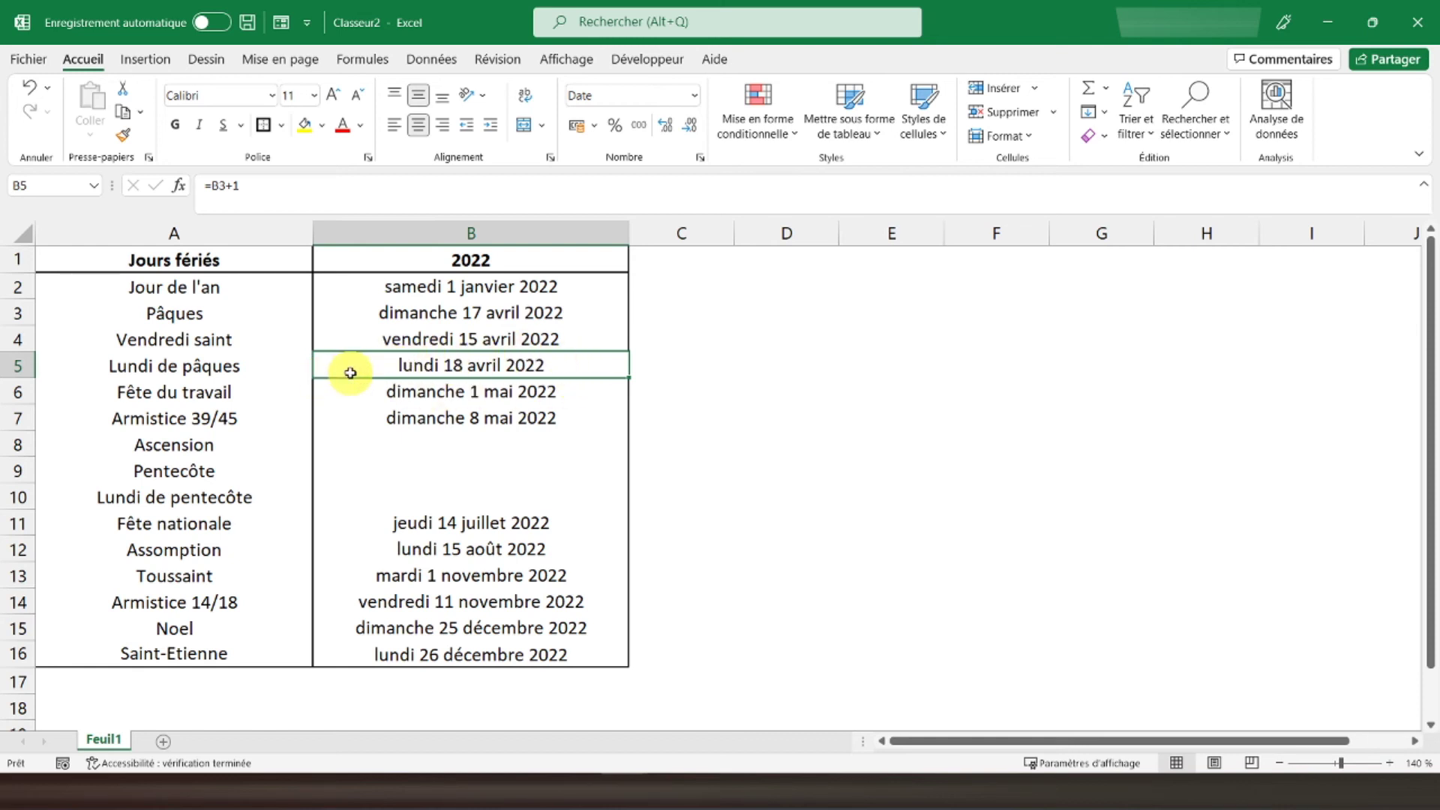
left_click(412, 439)
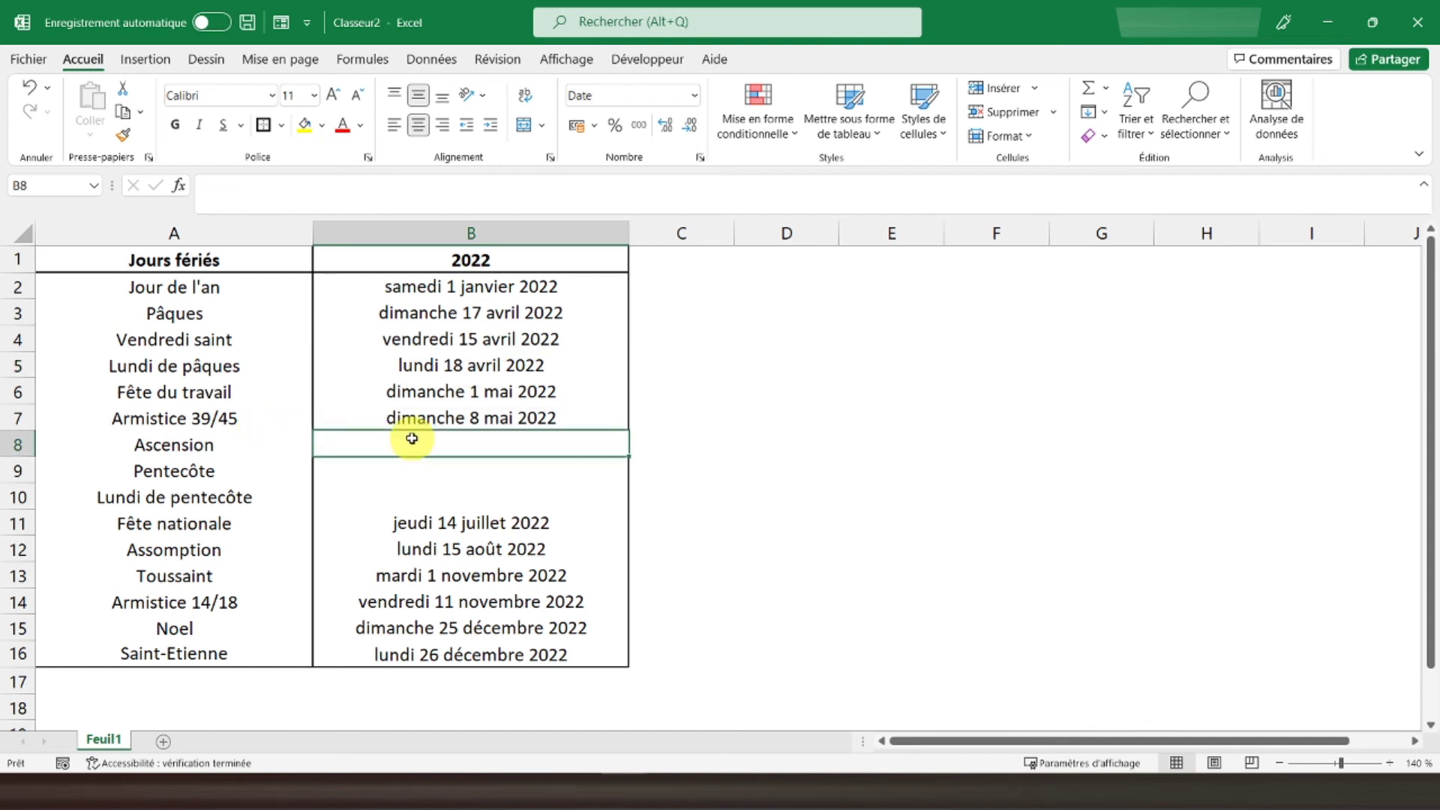
Step: Enter =B3+39 in B8 so Ascension falls on jeudi 26 mai 2022
type("=")
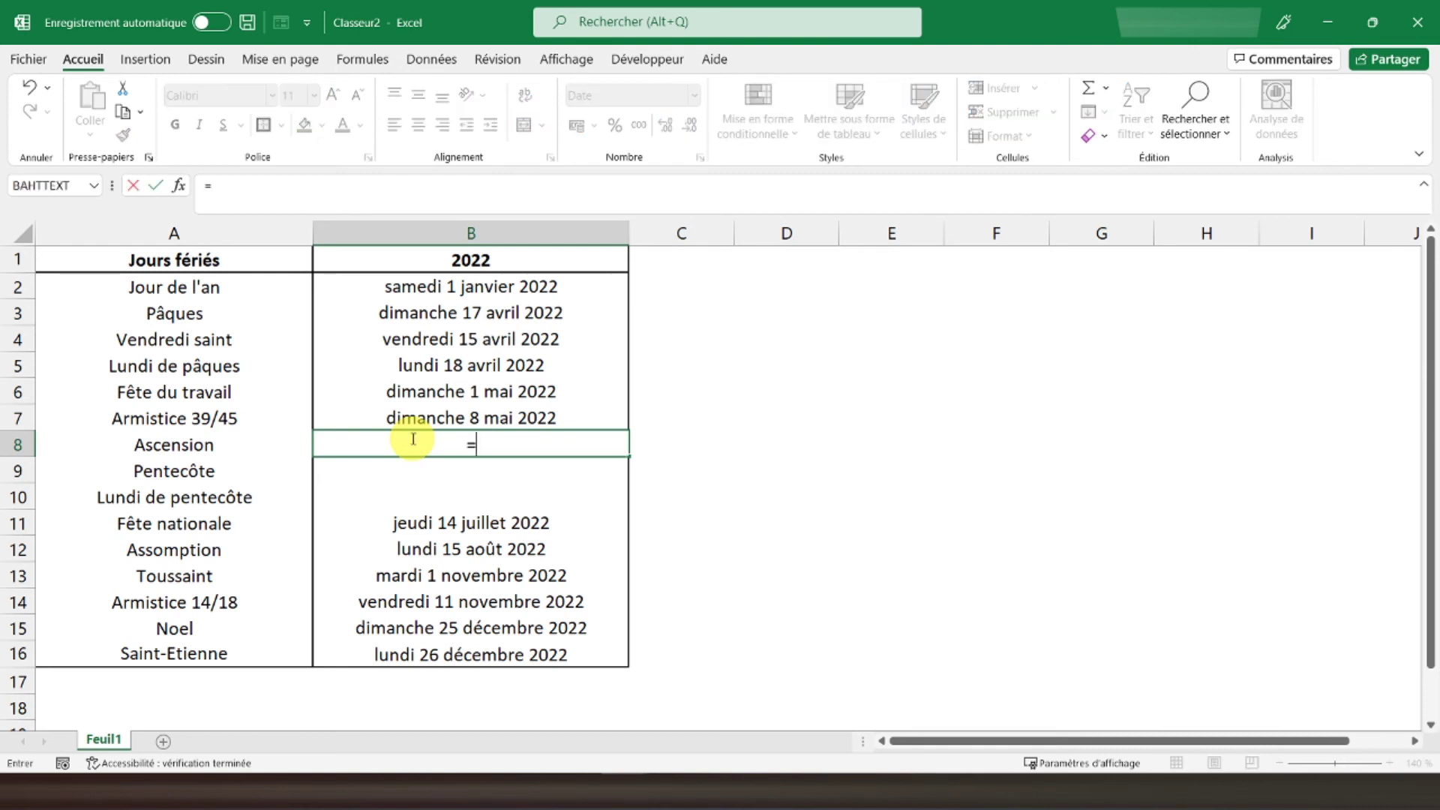
left_click(406, 314)
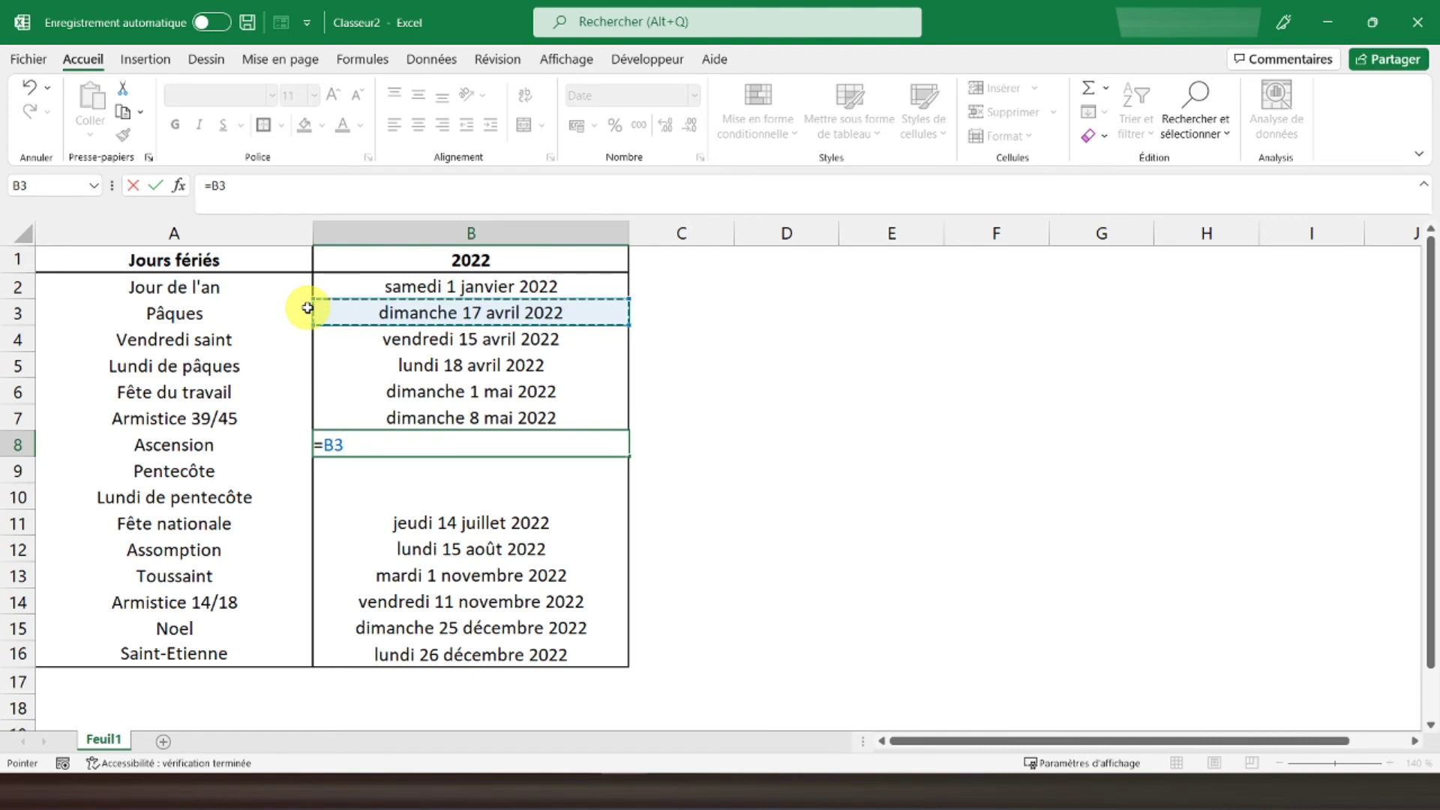
type("+39")
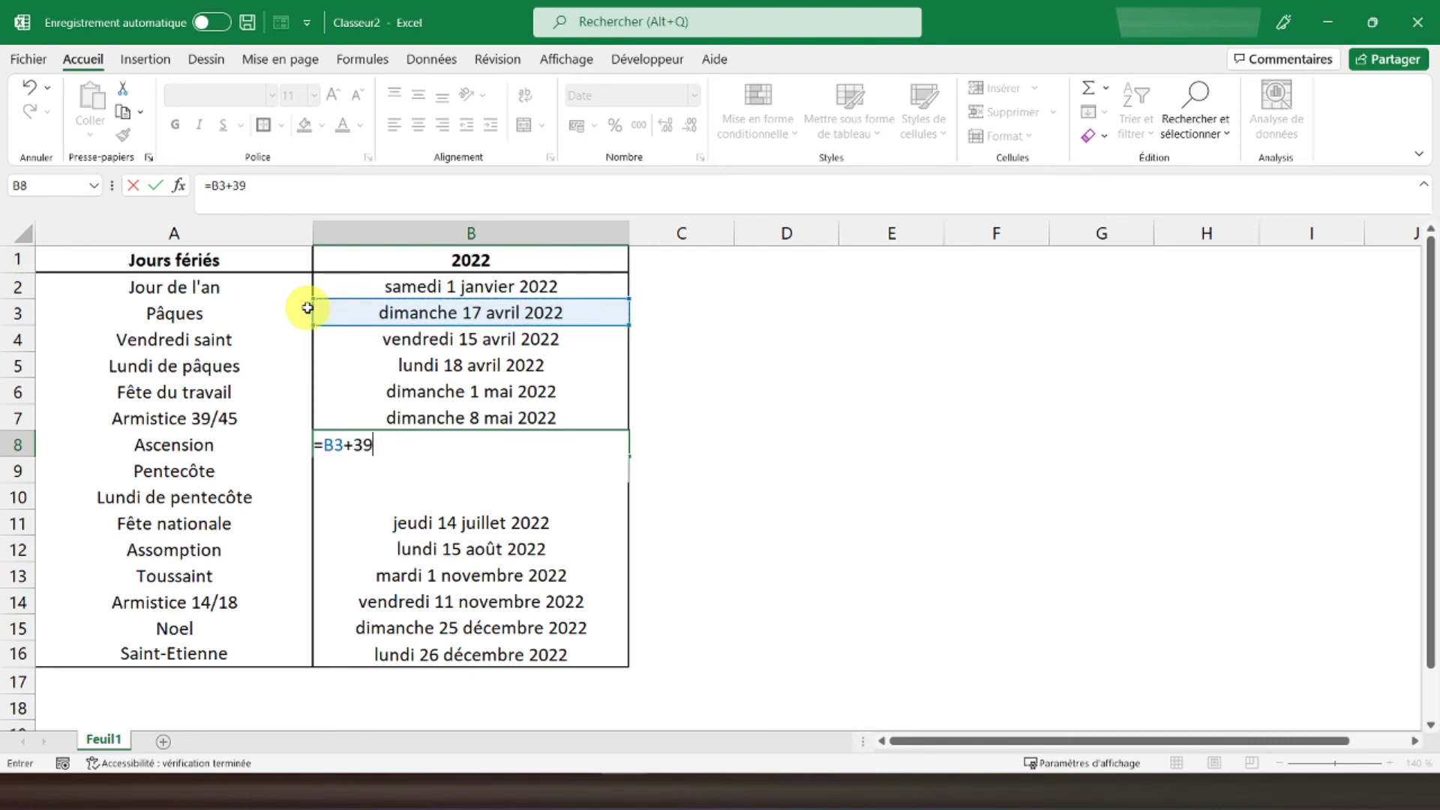
key("Return")
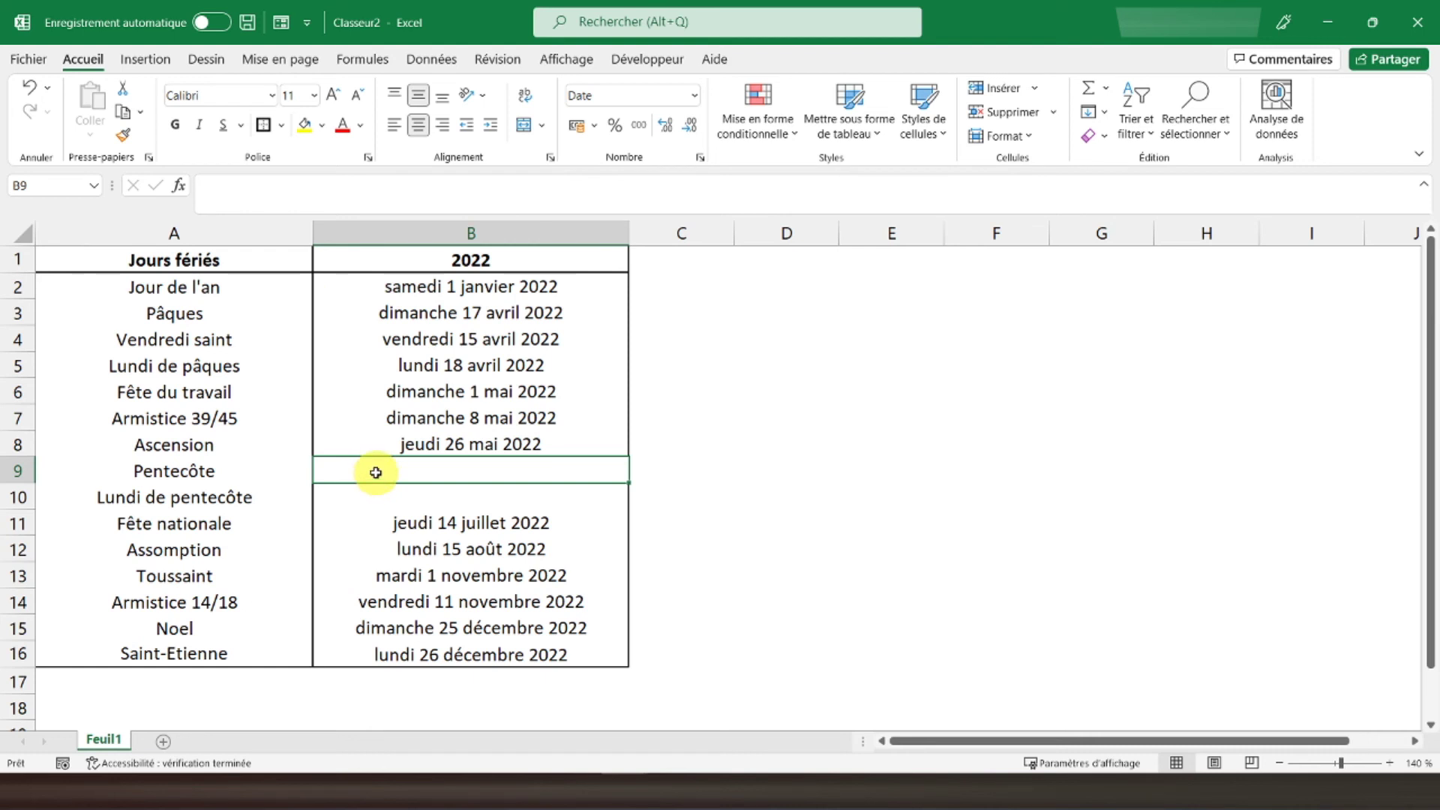
Step: Enter =B3+49 in B9 so Pentecôte falls on dimanche 5 juin 2022
type("=")
key("Up")
key("Up")
key("Up")
key("Up")
key("Up")
key("Up")
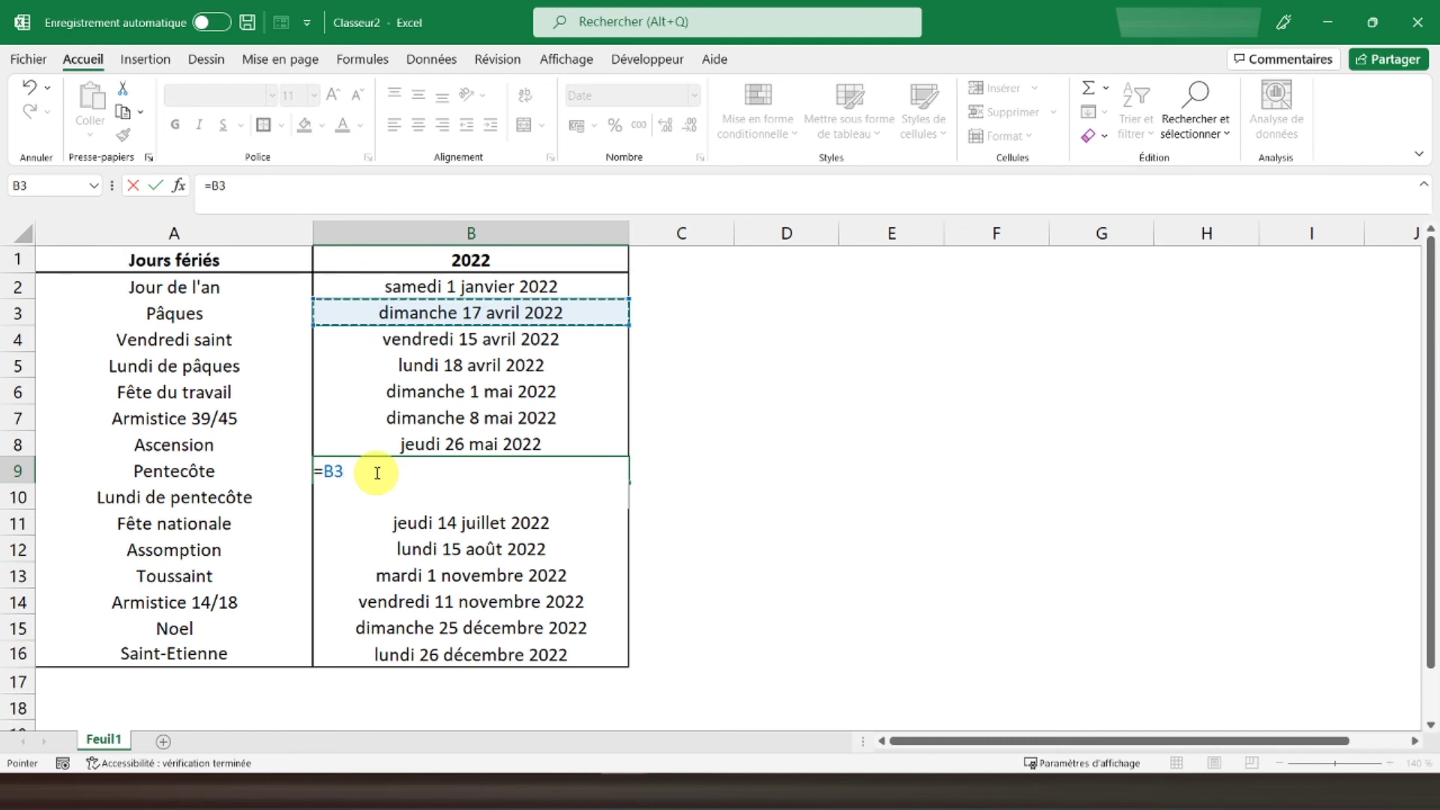
type("+49")
key("Return")
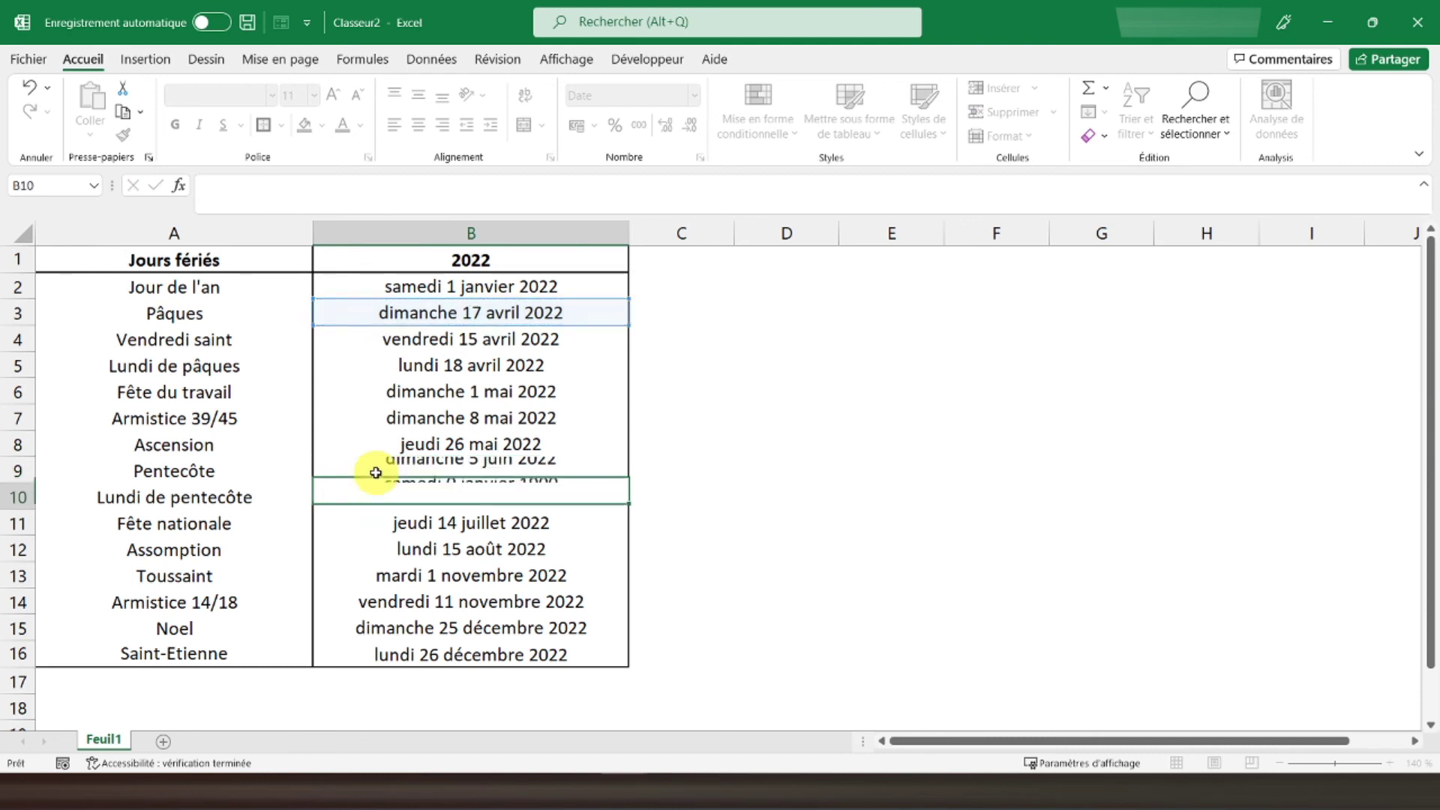
left_click(375, 472)
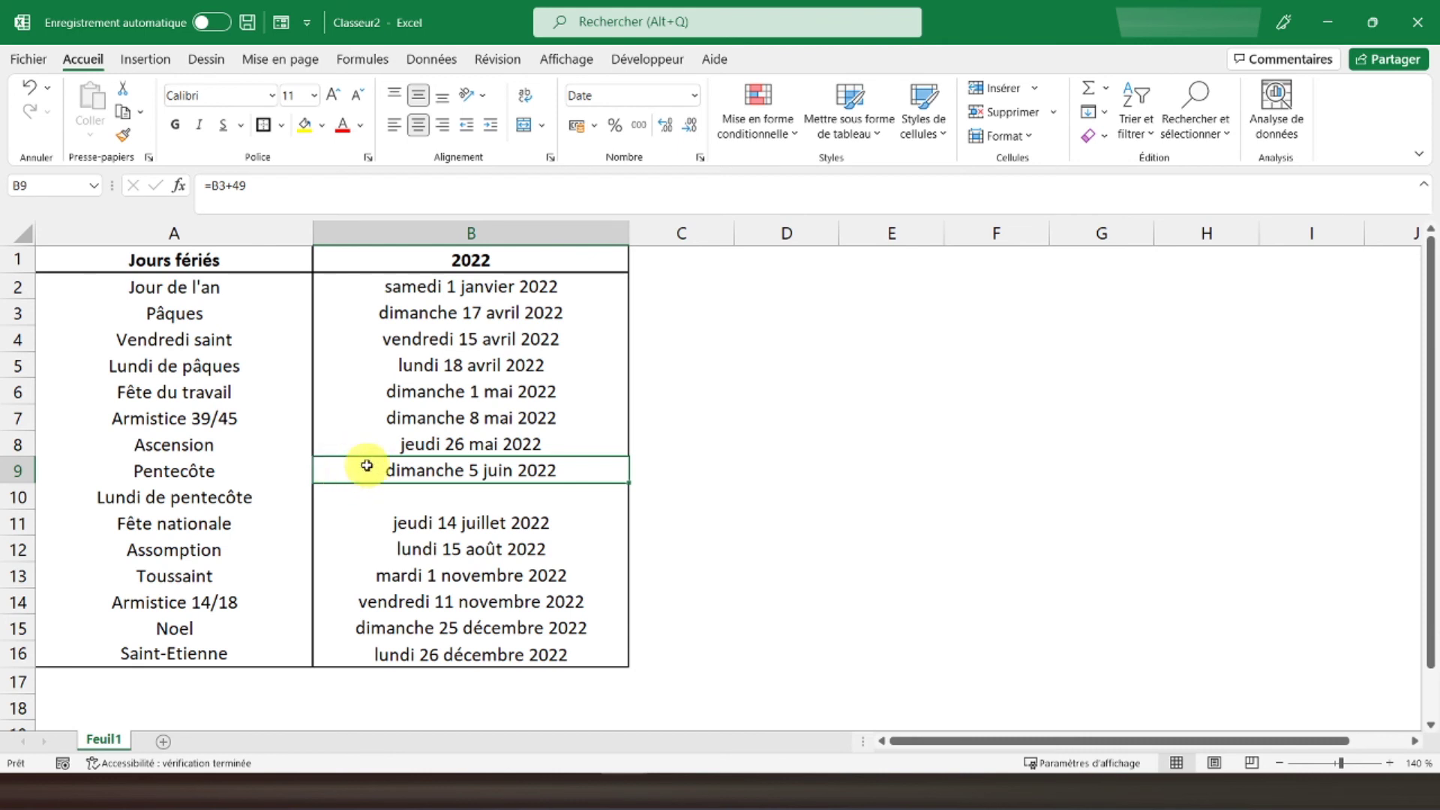
left_click(231, 503)
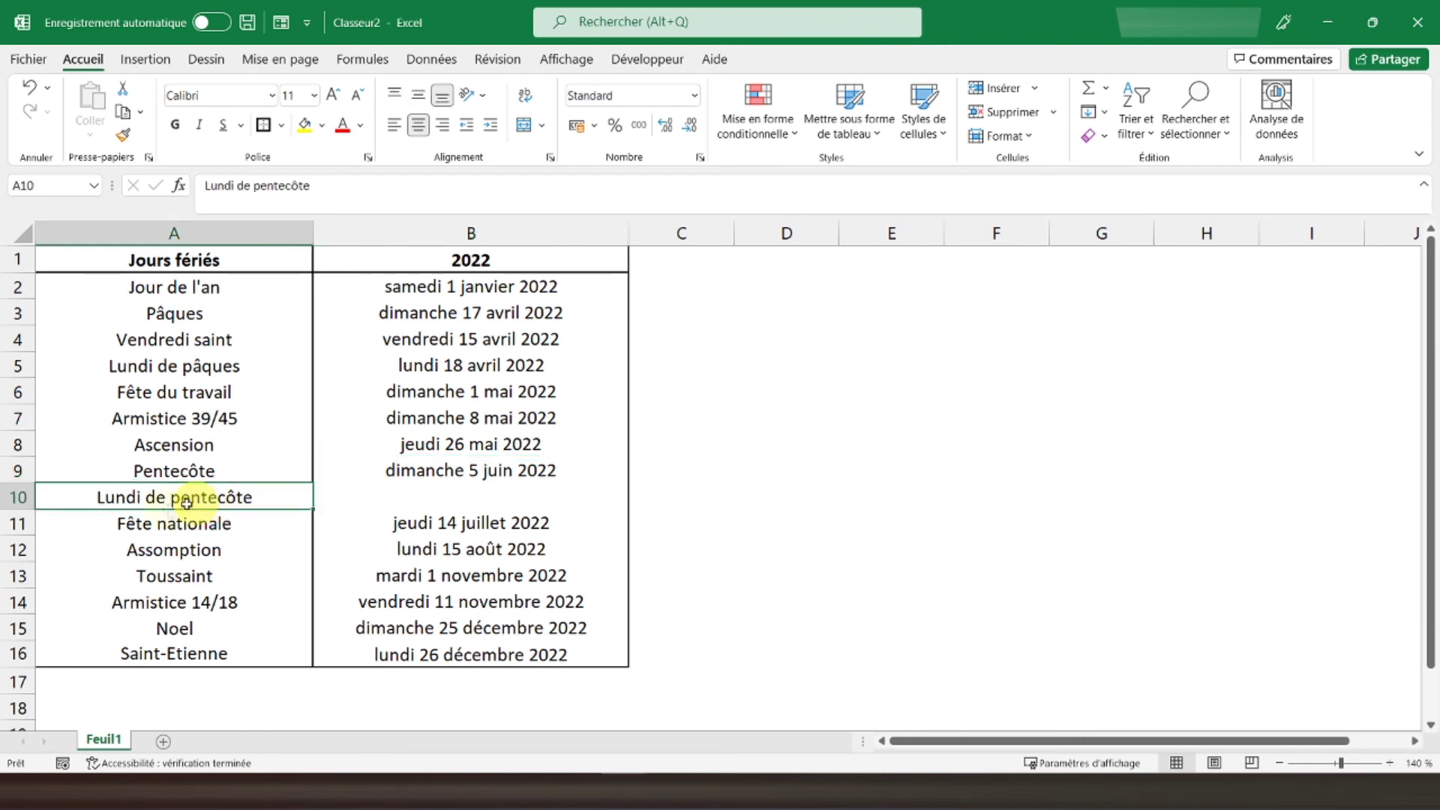
left_click(335, 495)
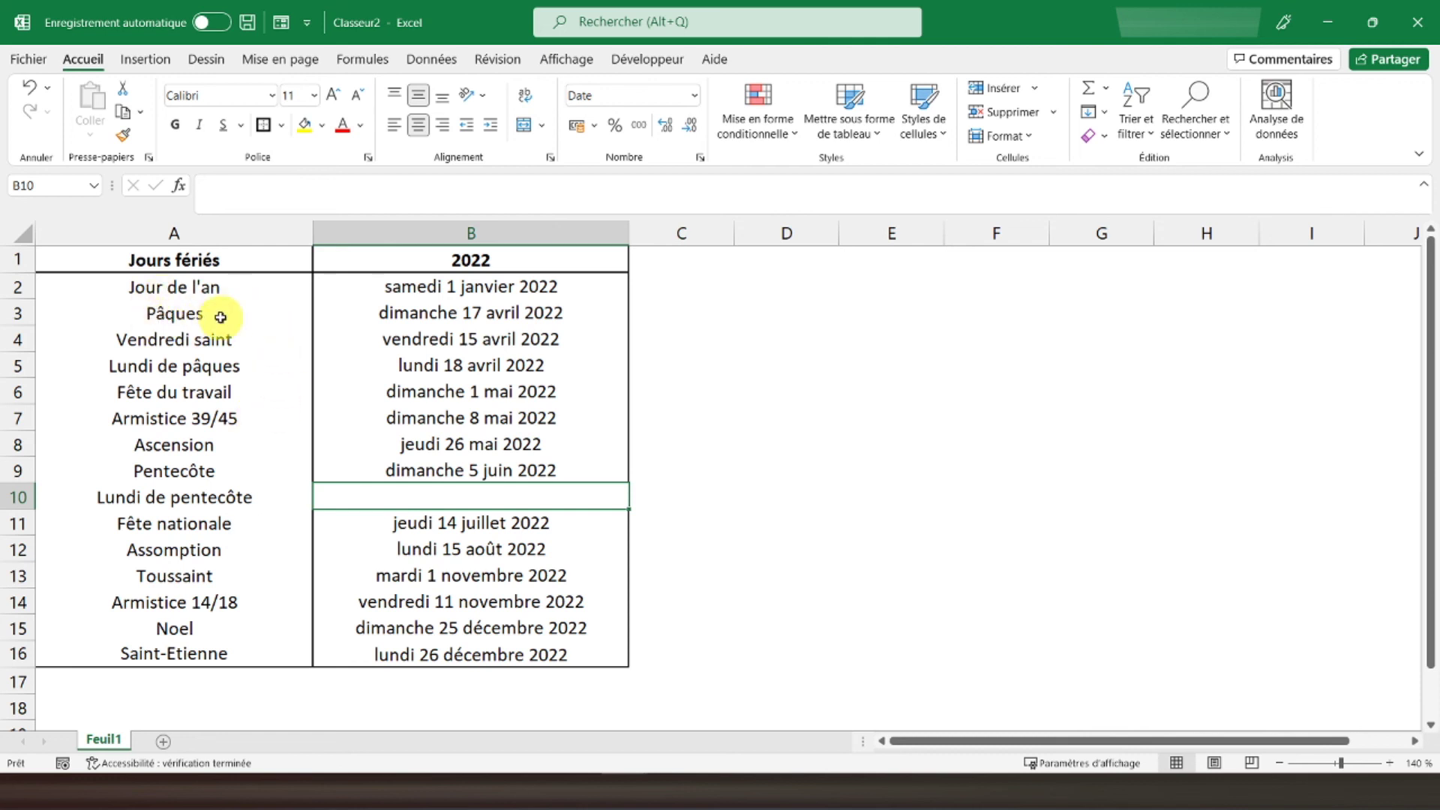
left_click(175, 474)
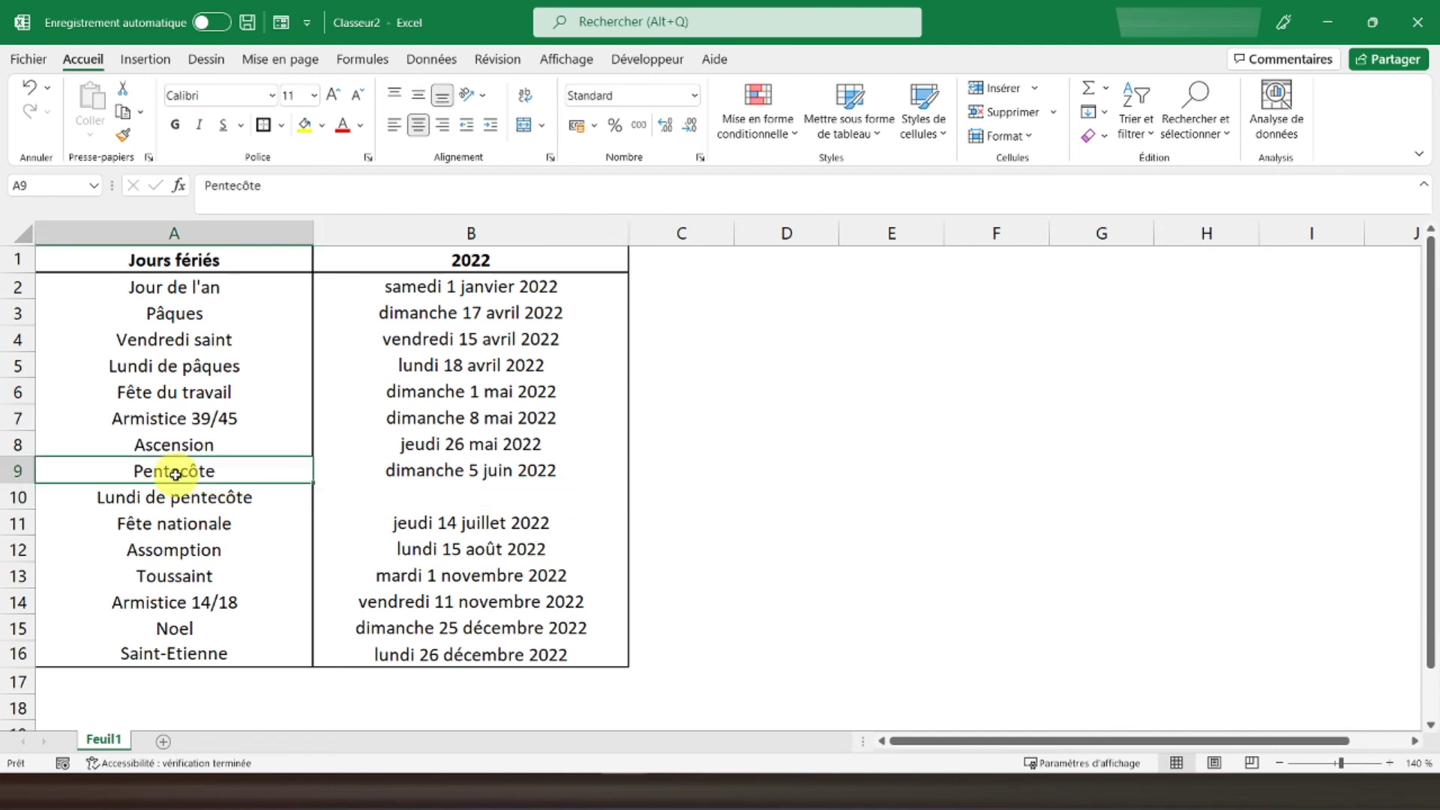
Step: Enter =B9+1 in B10 so Lundi de pentecôte shows lundi 6 juin 2022
left_click(418, 498)
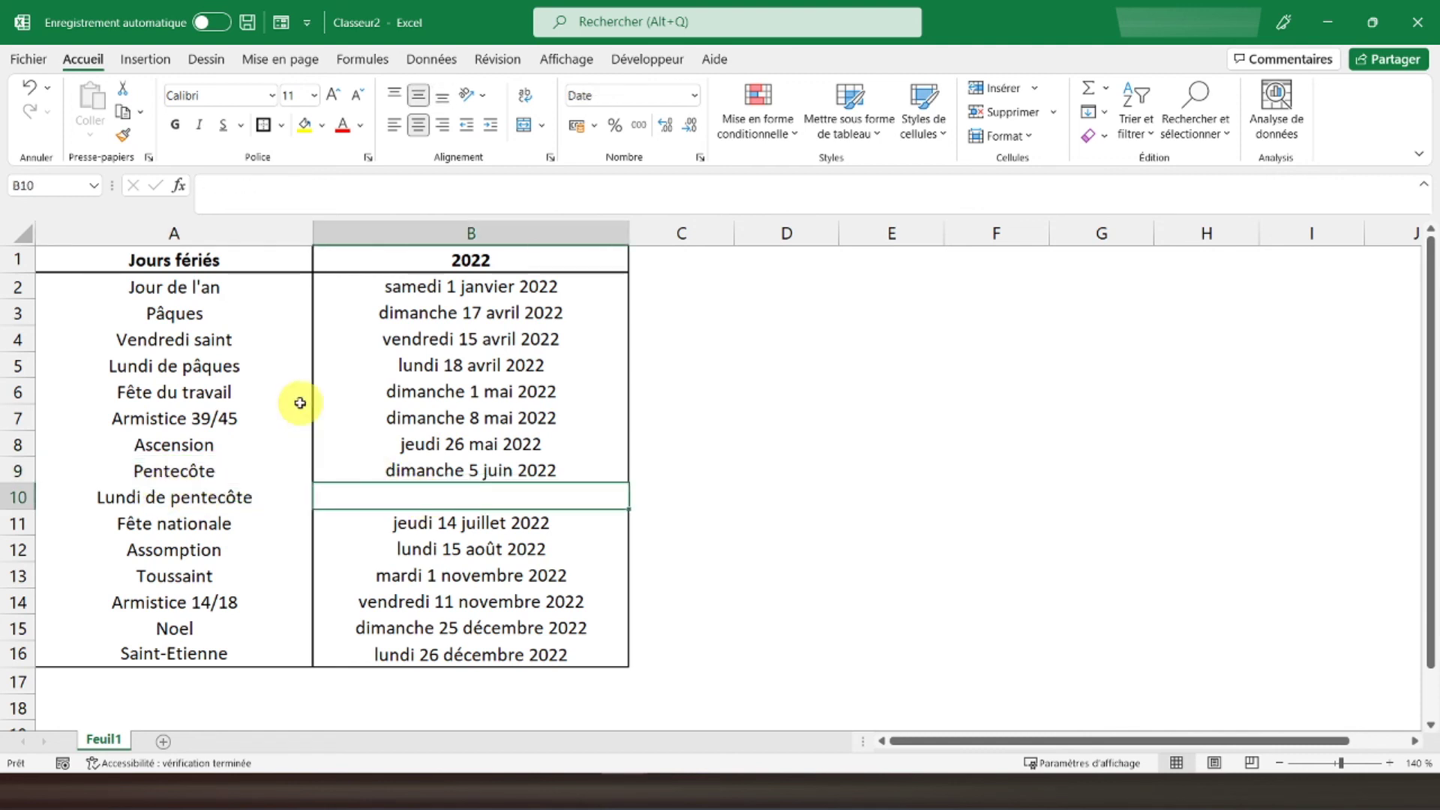
type("=")
key("Up")
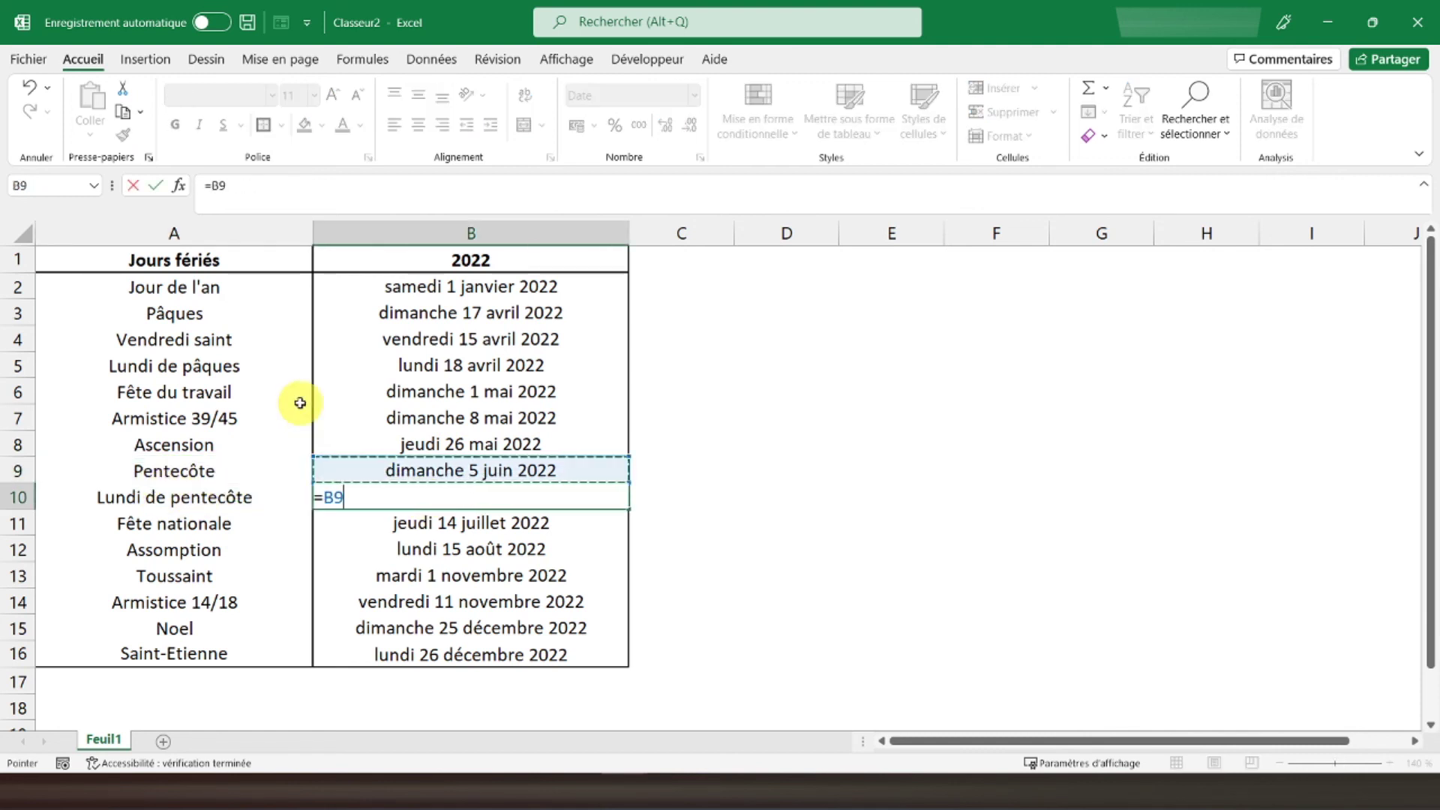
type("+1")
key("Return")
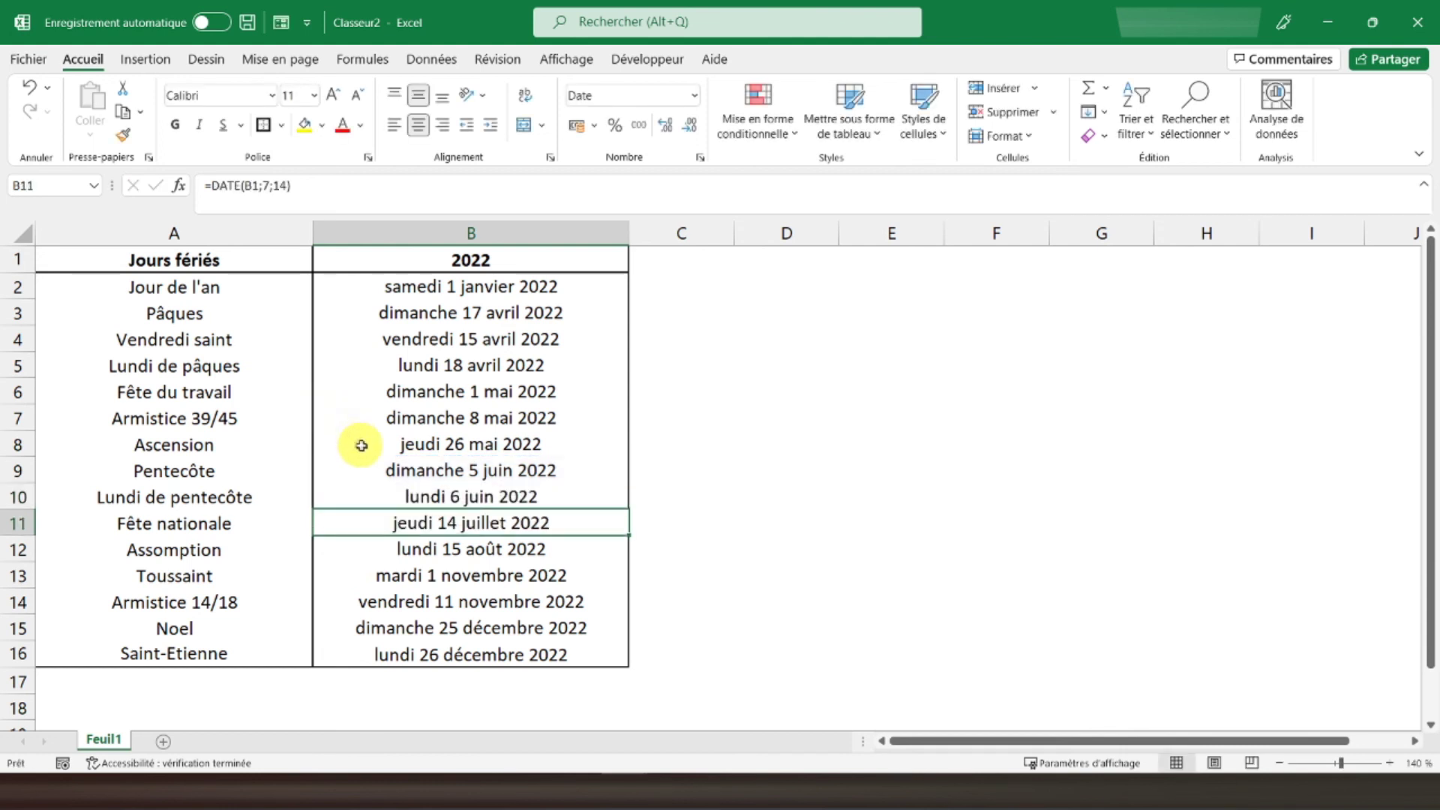
left_click(593, 501)
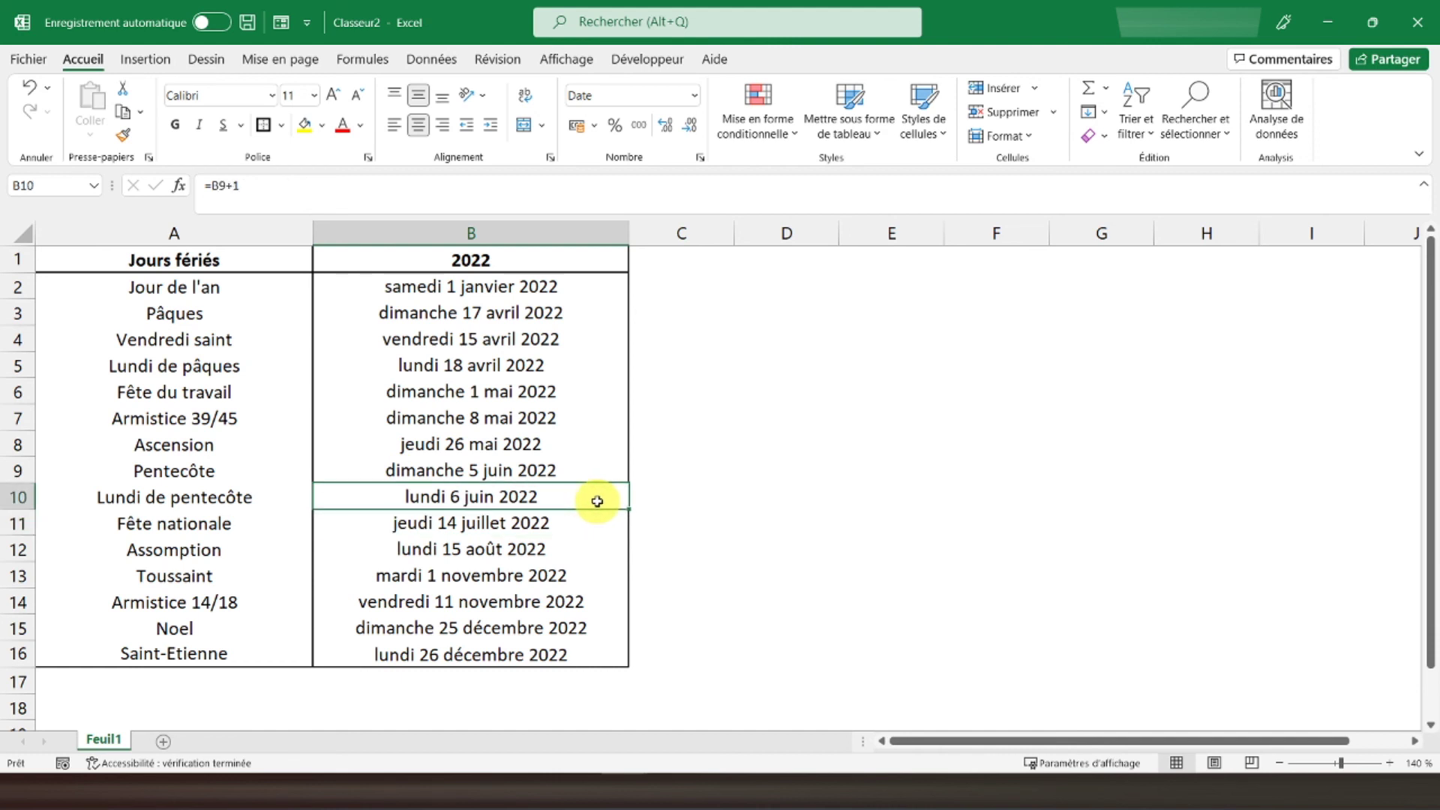
left_click(119, 258)
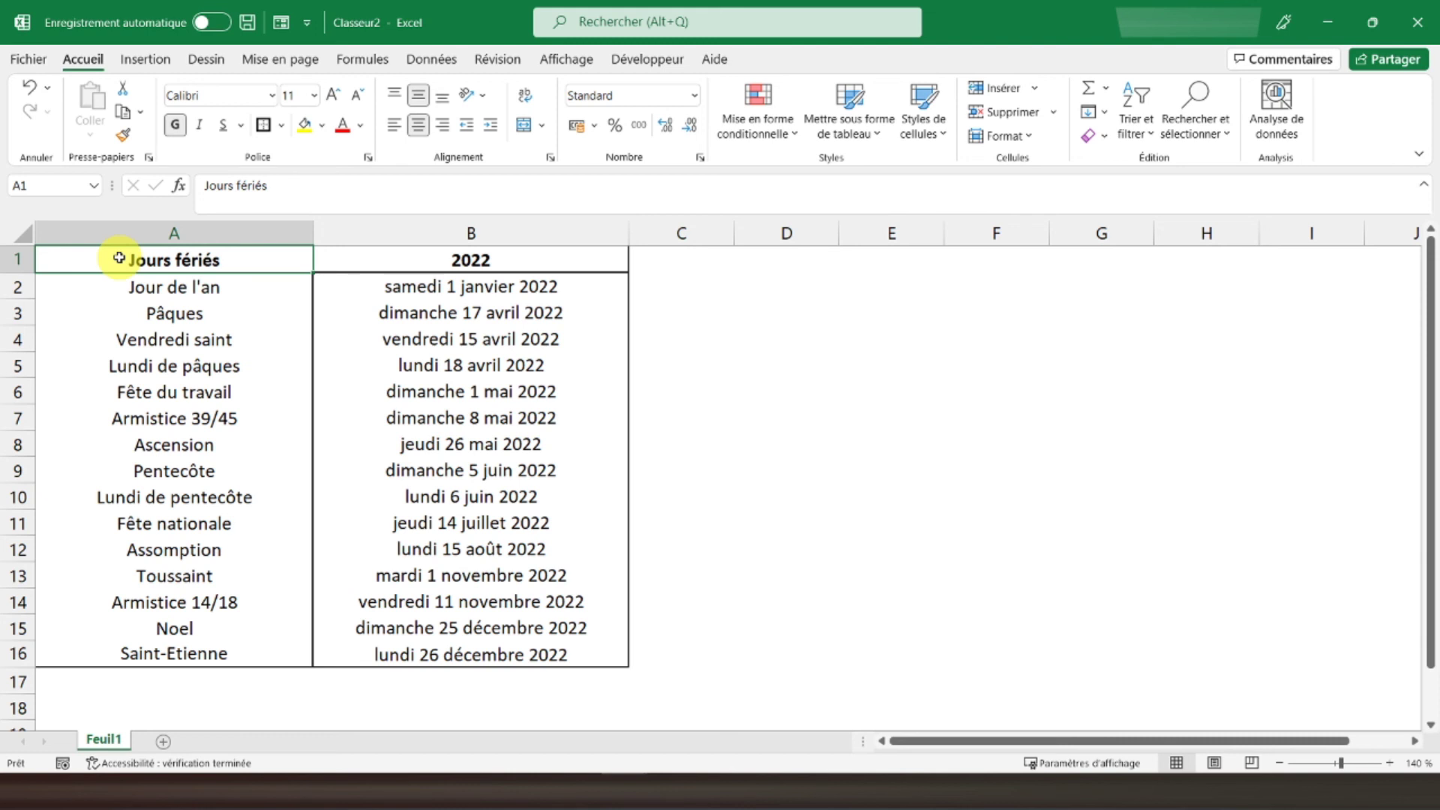
Step: Fill cells A3 and B3 of the Pâques row with yellow
left_click(188, 313)
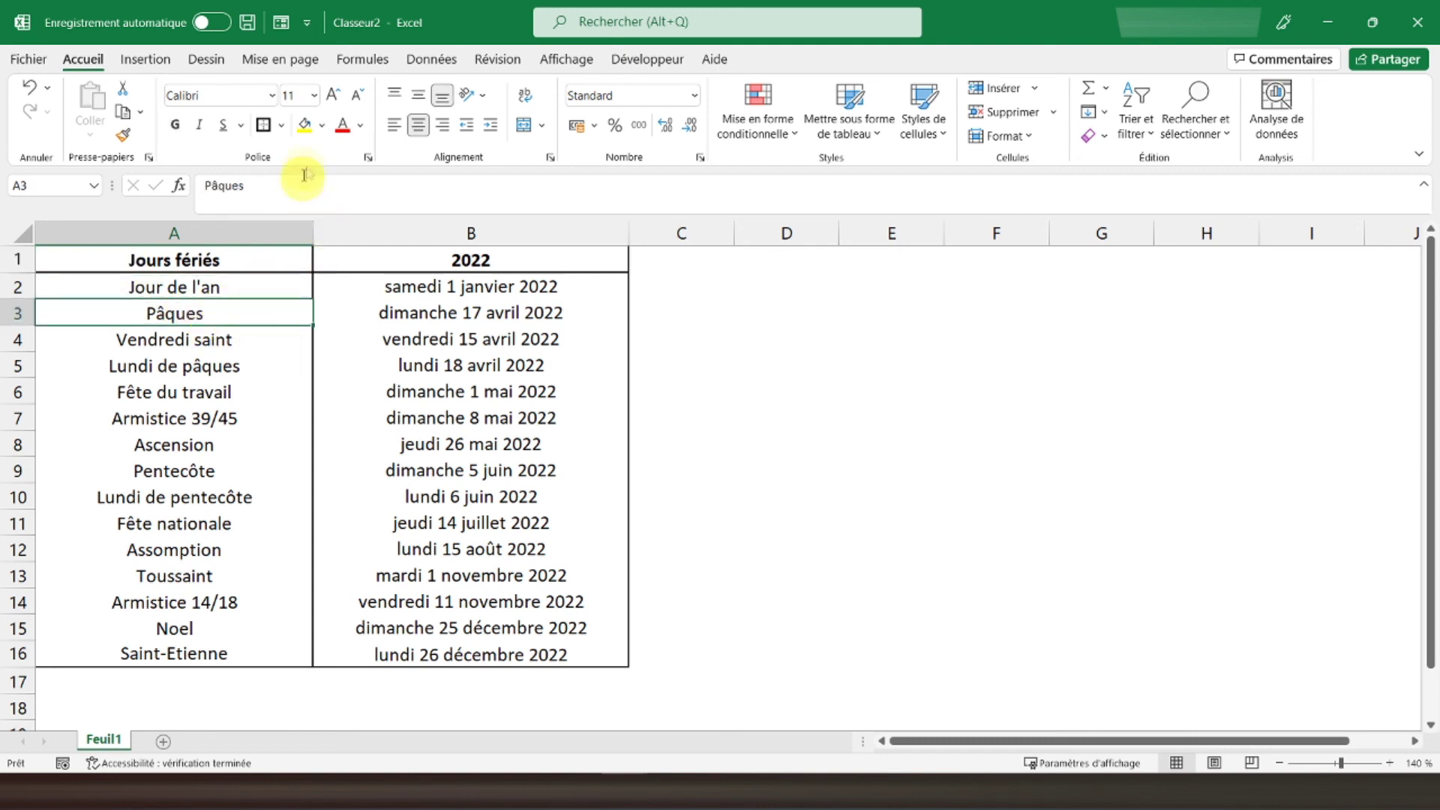
left_click(305, 124)
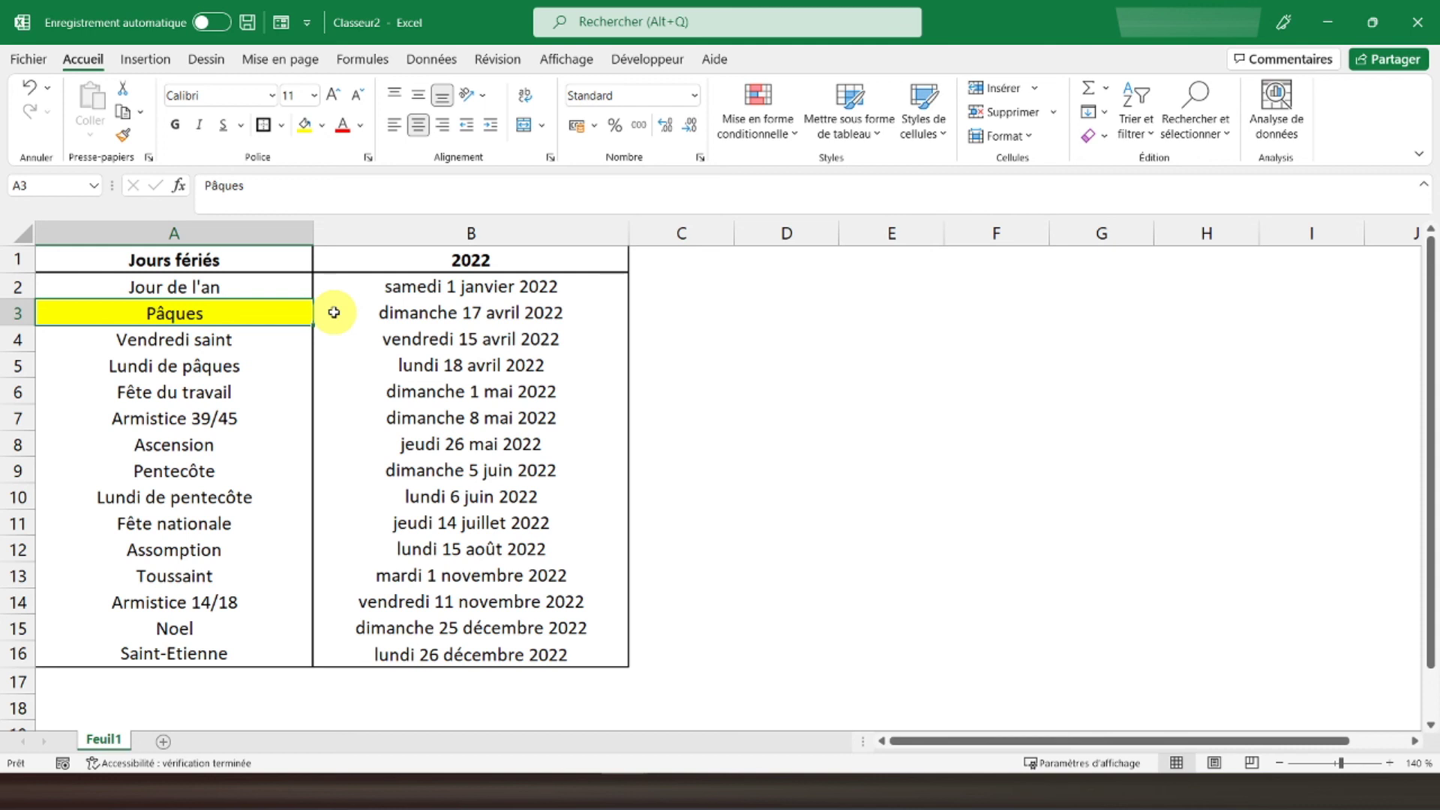
left_click(334, 312)
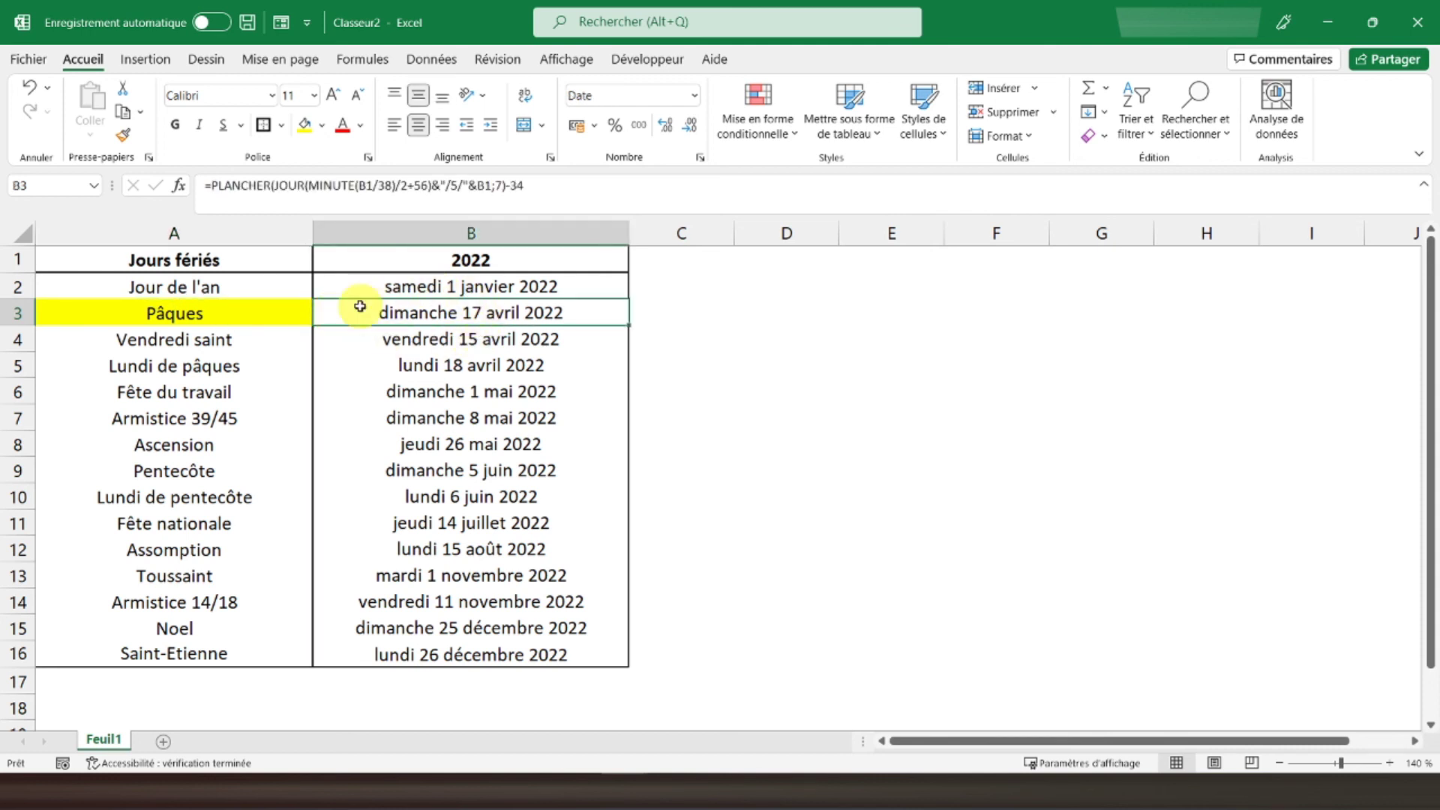
left_click(304, 124)
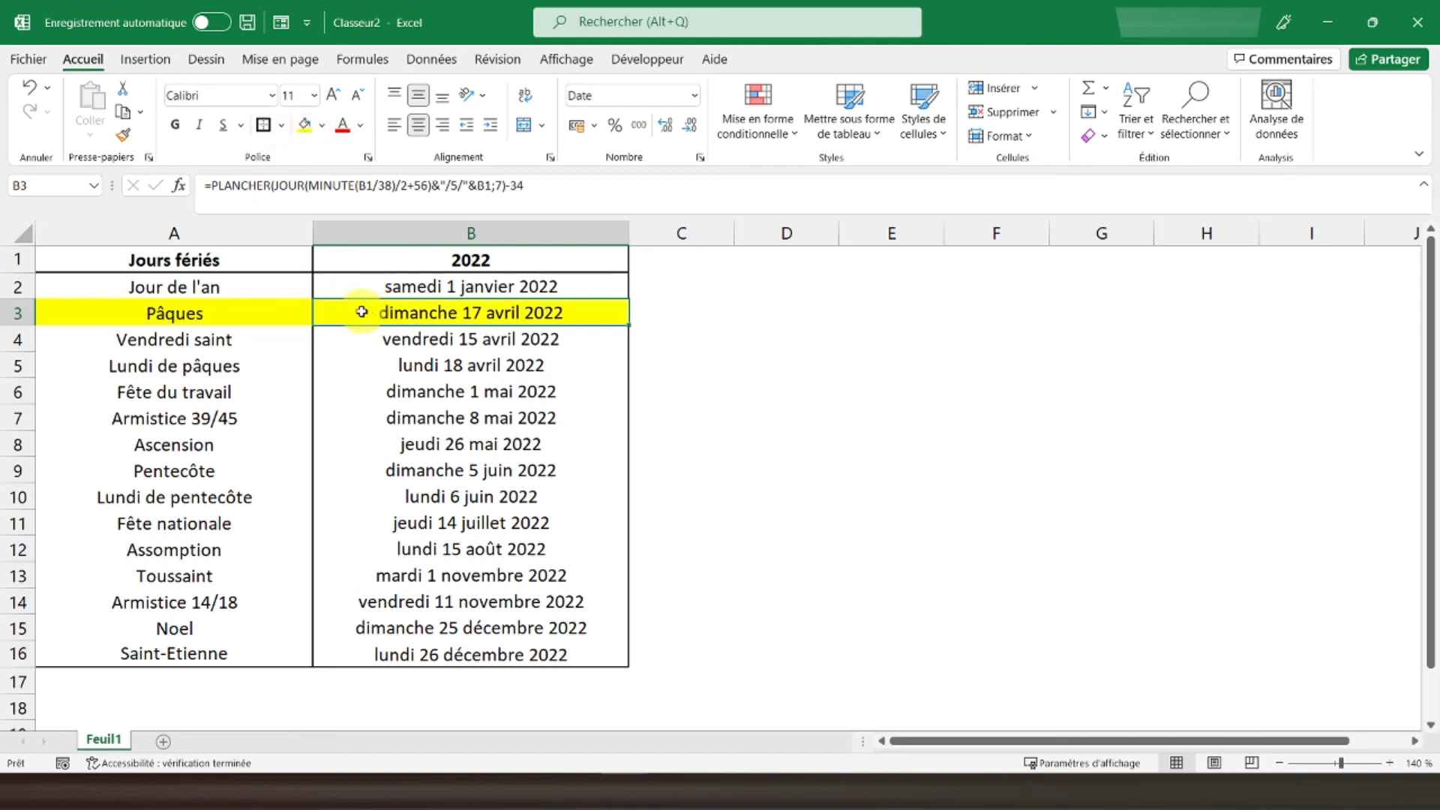
left_click(219, 258)
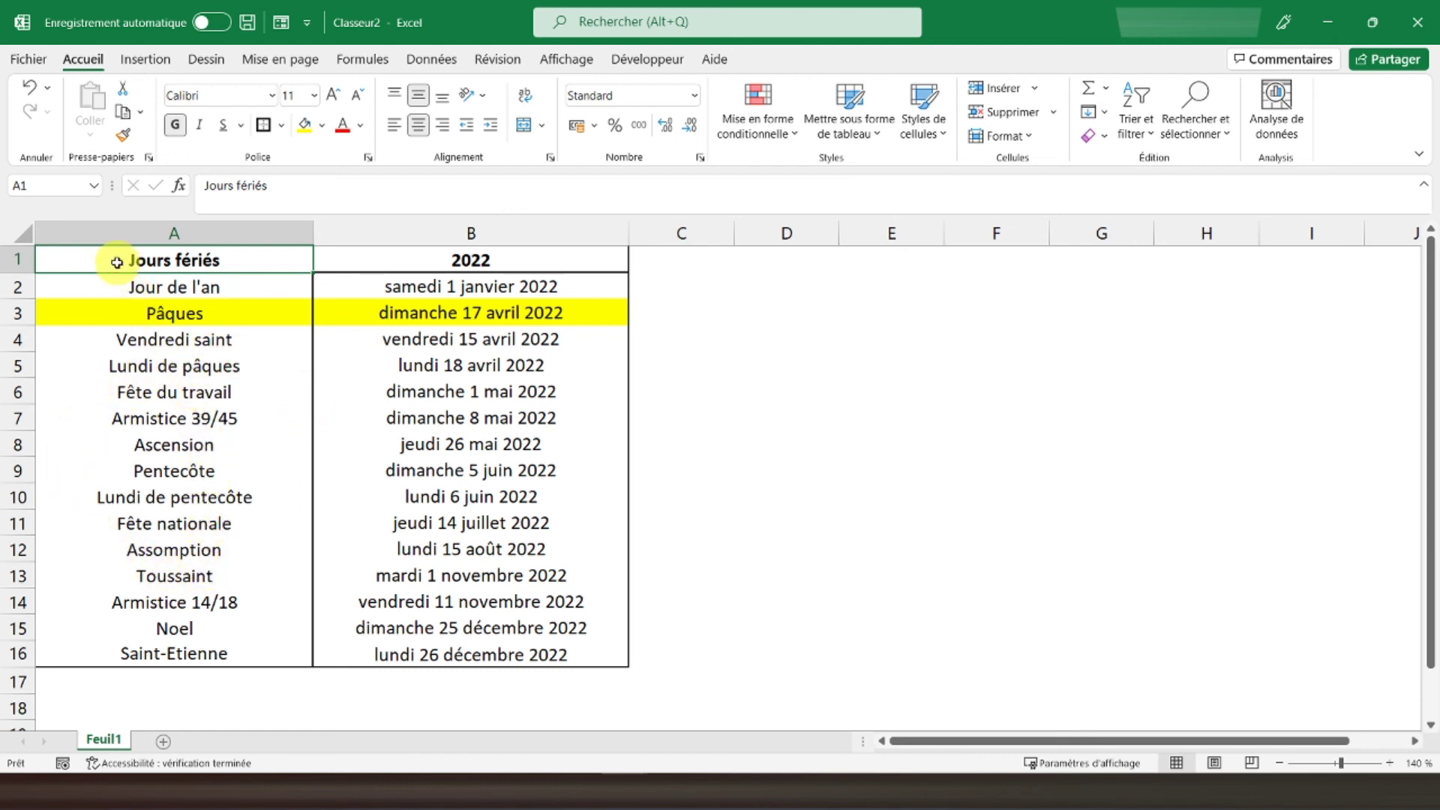
Step: Set the year in B1 to 2021, then 2023, moving Pâques to dimanche 9 avril 2023
left_click(430, 262)
type("5")
key("BackSpace")
type("2021")
key("Return")
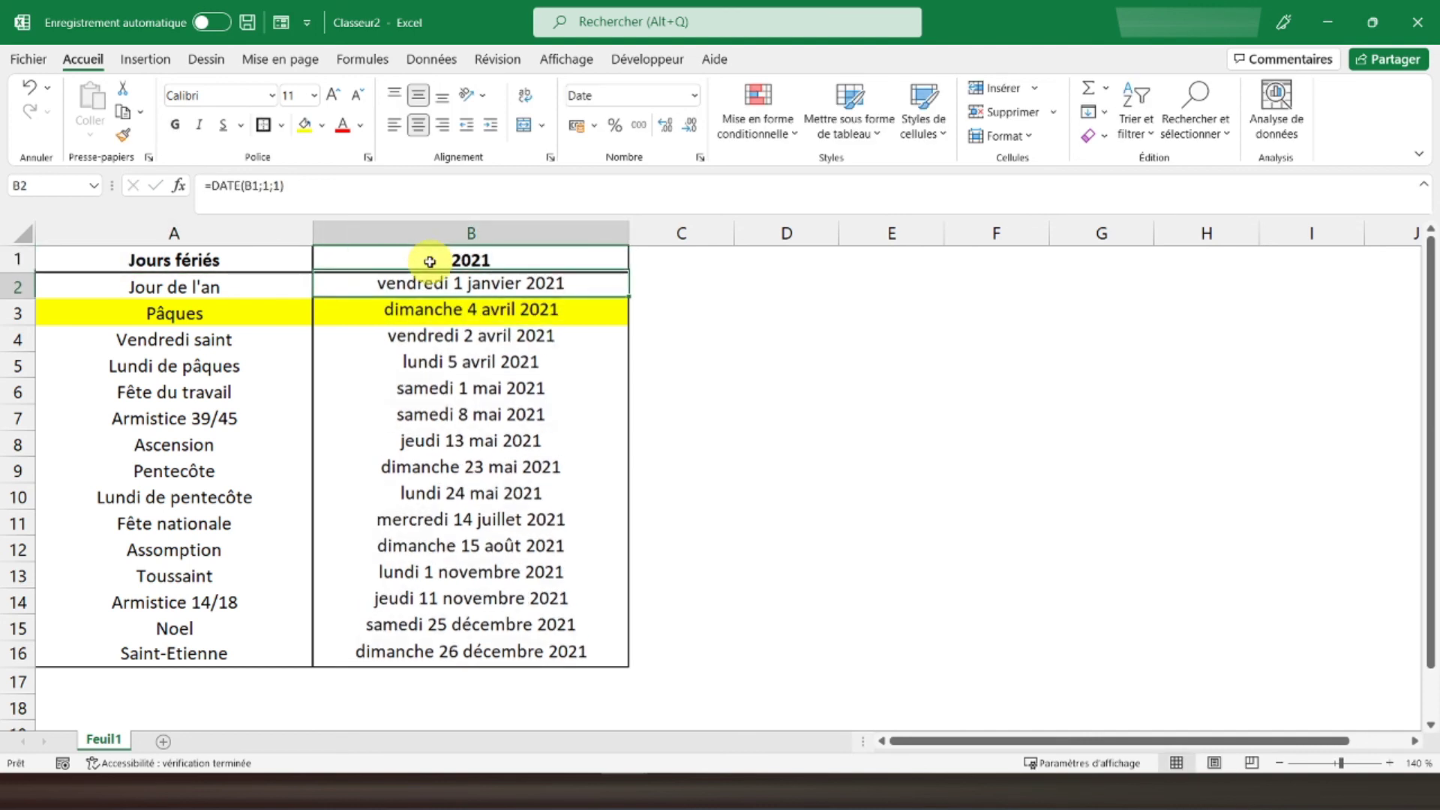
left_click(430, 262)
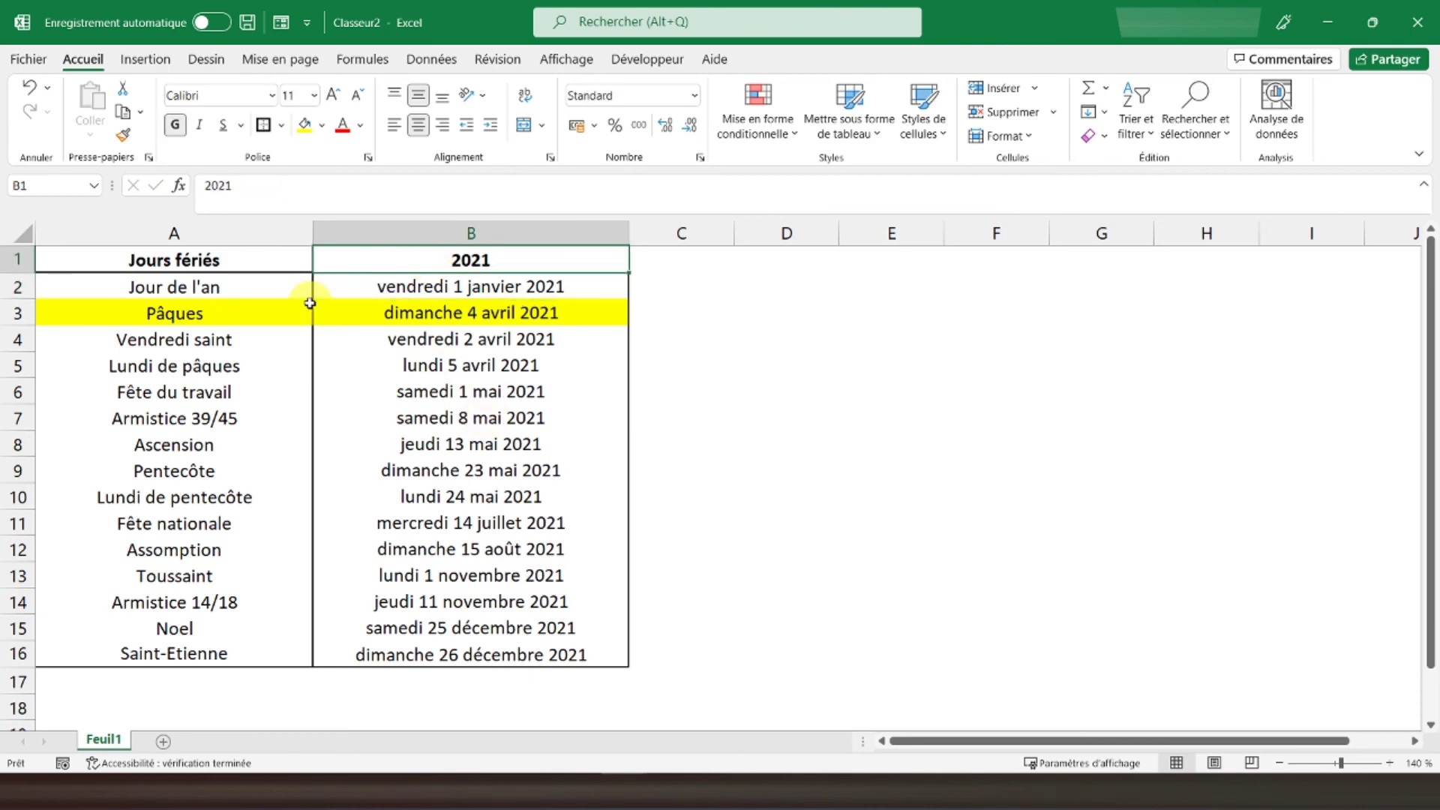
type("2023")
key("Return")
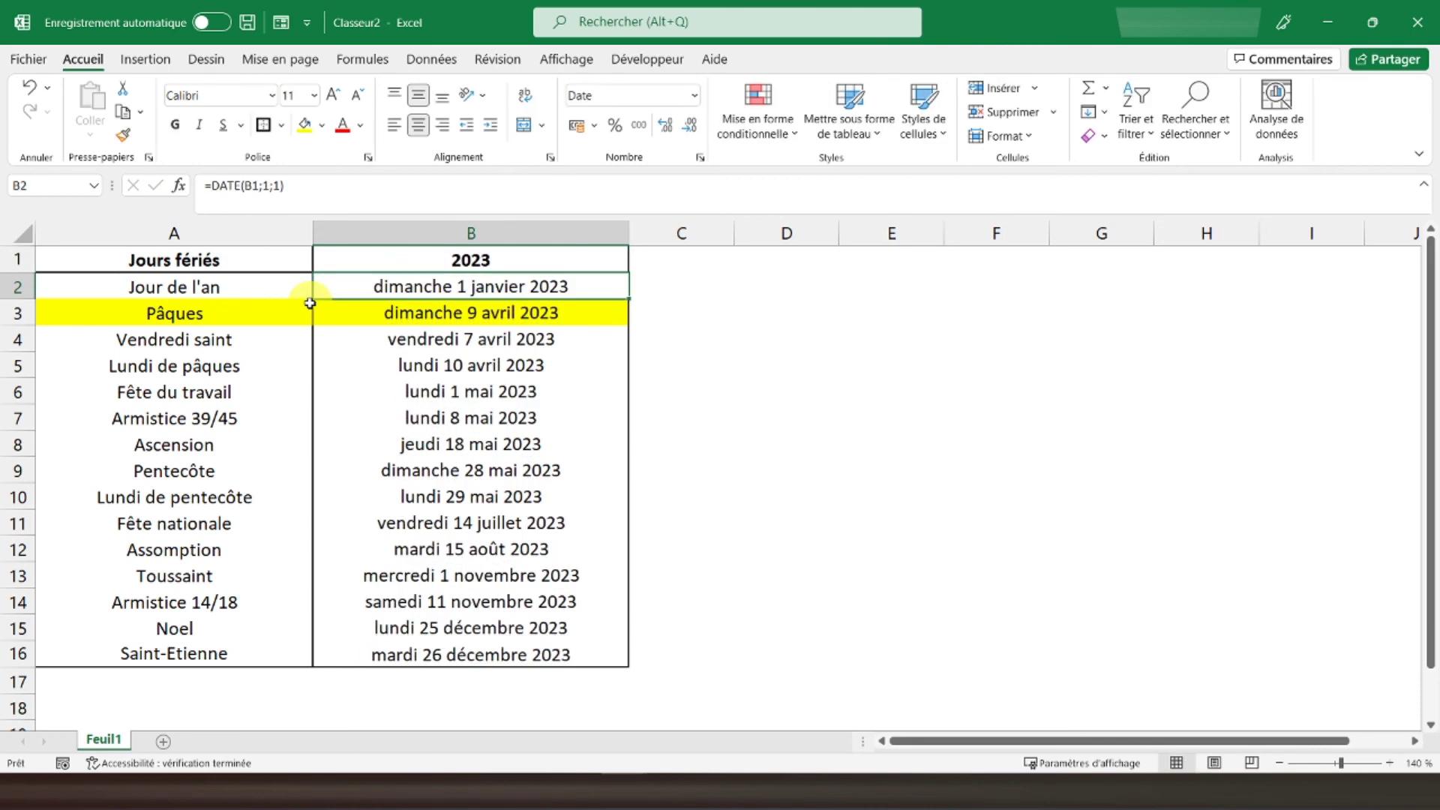
left_click(170, 258)
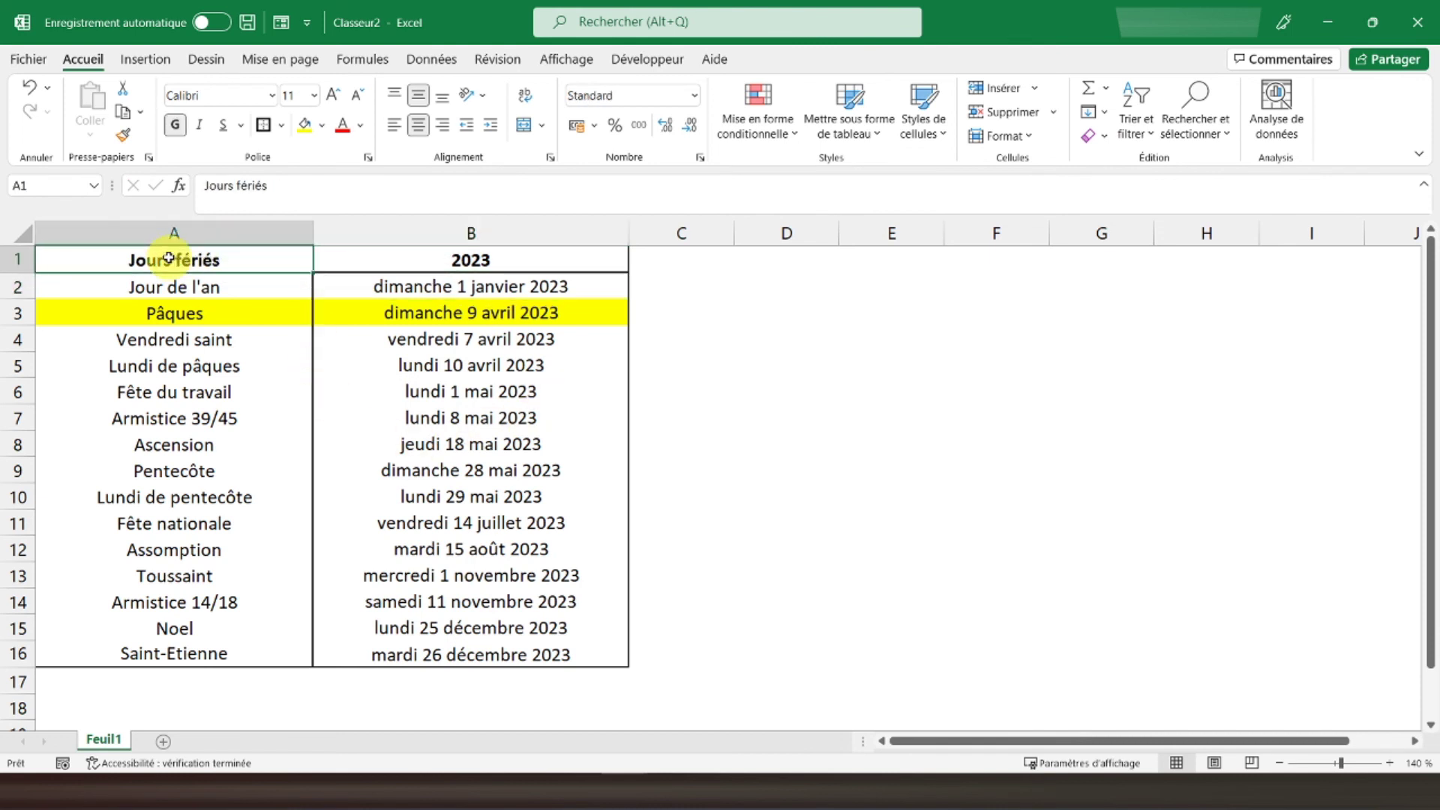